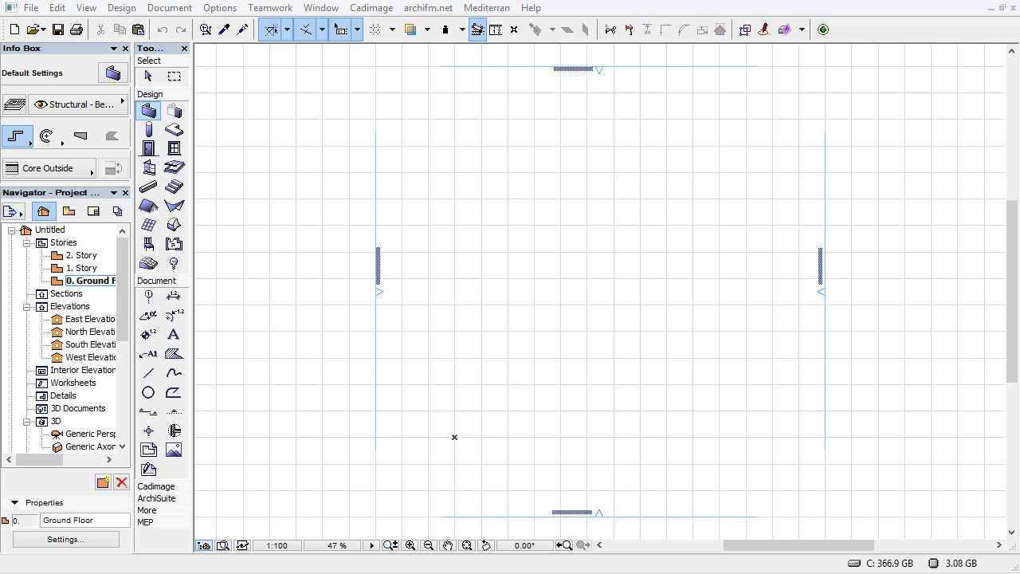
Switch to Google Earth
mouse_move(349, 573)
click(486, 573)
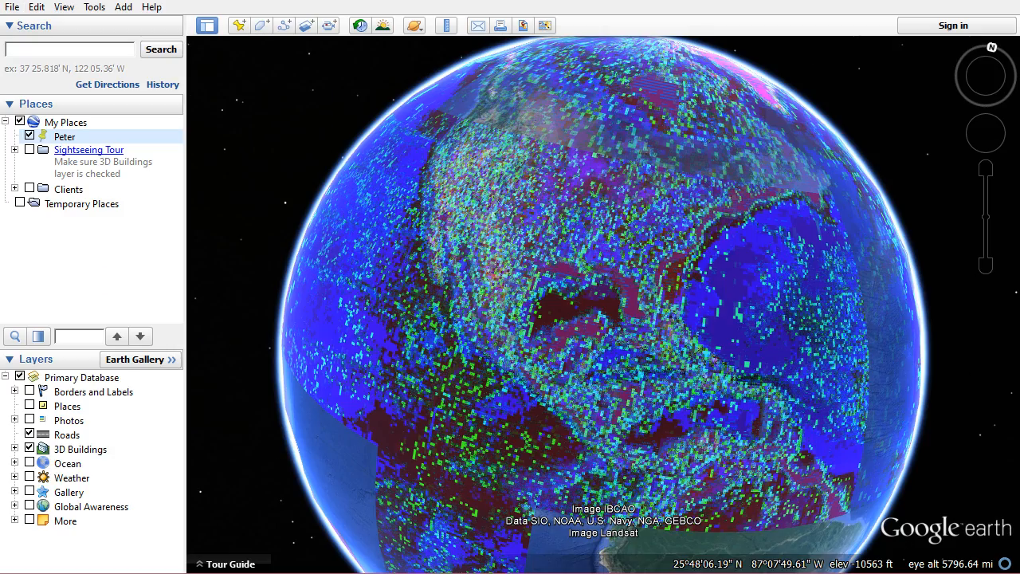
mouse_move(614, 327)
mouse_down()
mouse_move(611, 289)
mouse_move(558, 290)
mouse_move(567, 313)
mouse_move(611, 326)
mouse_move(610, 337)
mouse_up()
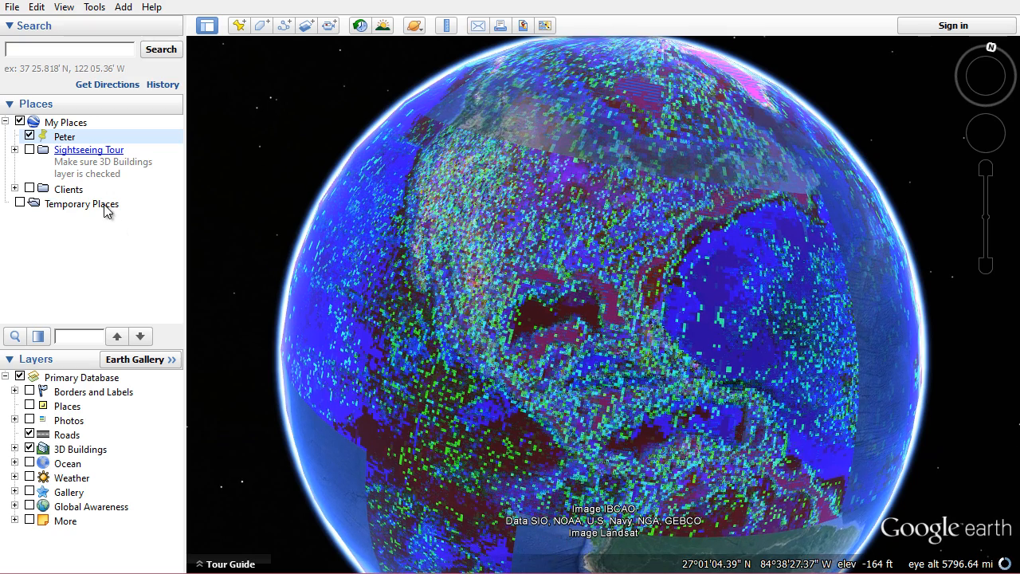
click(239, 26)
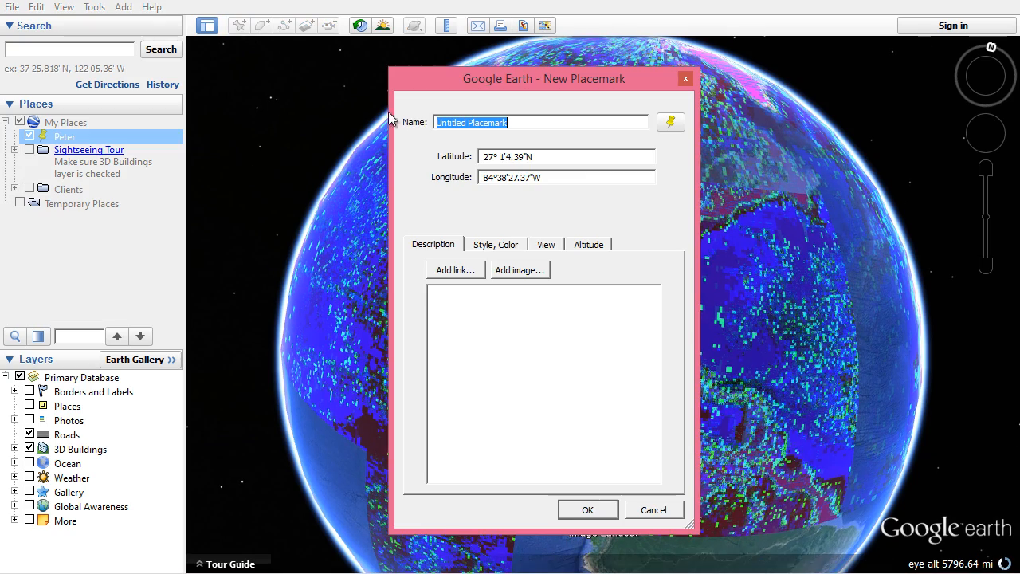
click(652, 510)
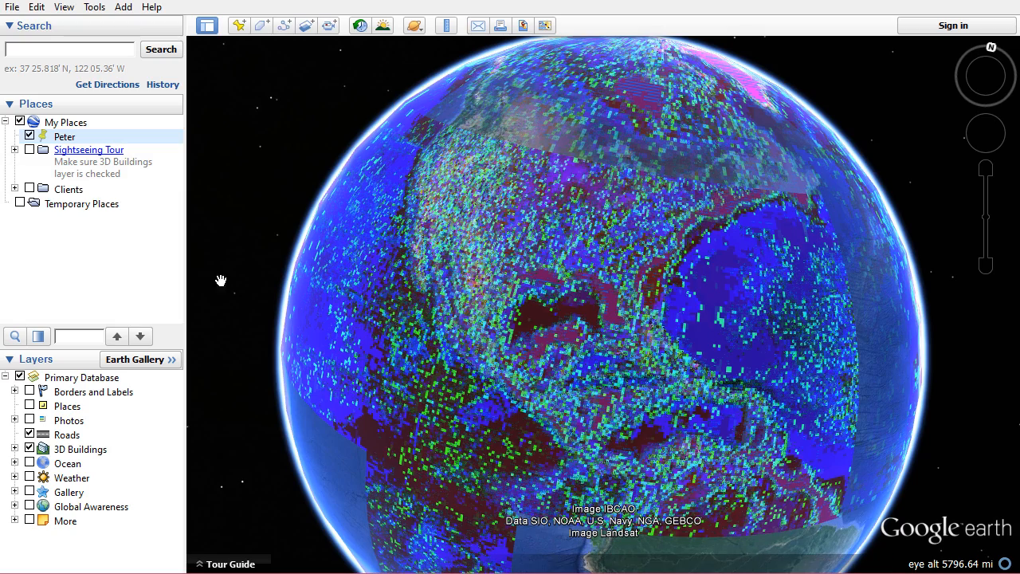
Fly to the Peter placemark and frame the house around it from above
double_click(65, 137)
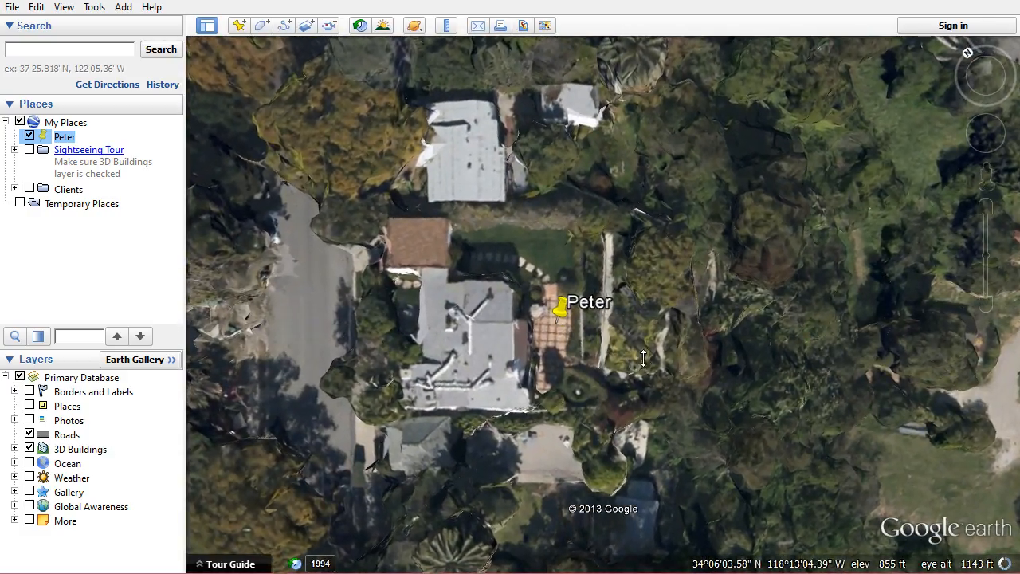
middle_drag(641, 354, 638, 303)
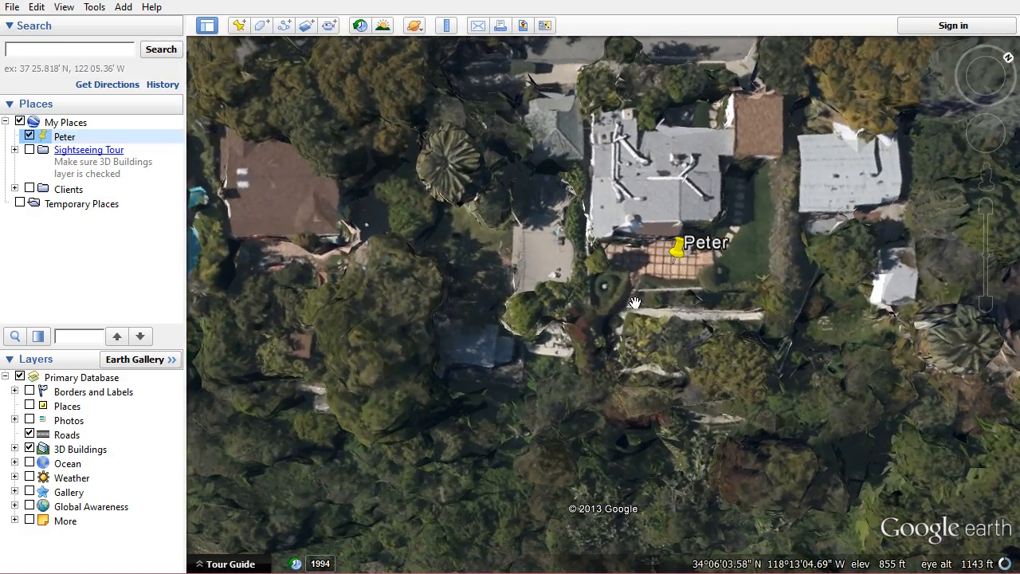
drag(667, 341, 649, 334)
middle_drag(648, 334, 613, 319)
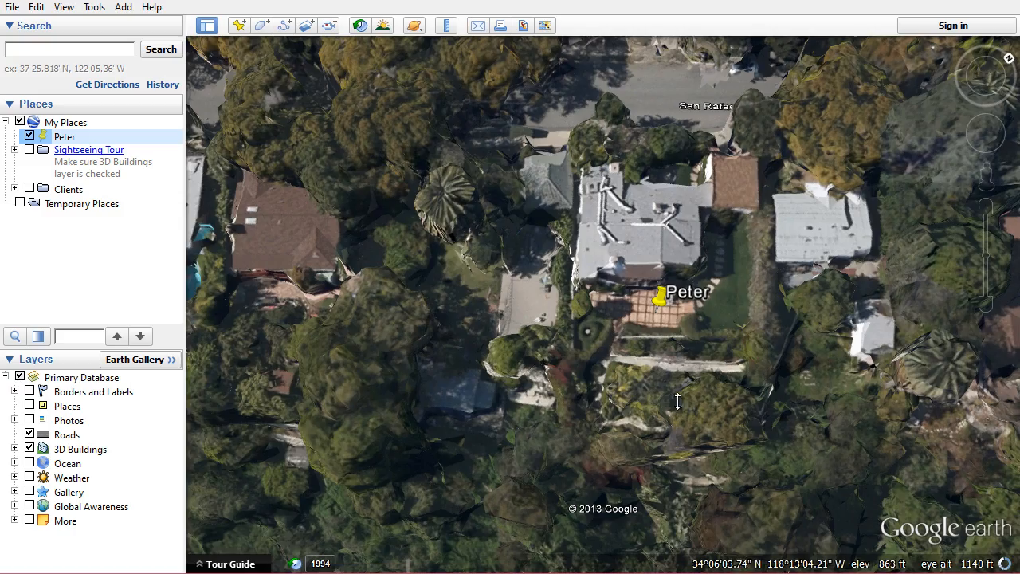
middle_drag(678, 401, 674, 208)
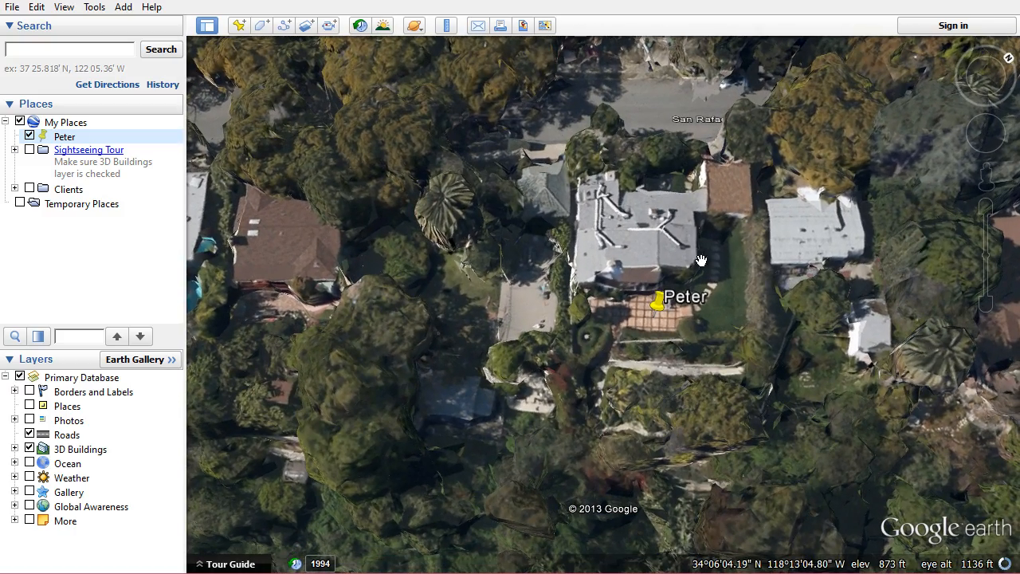
middle_drag(726, 268, 719, 190)
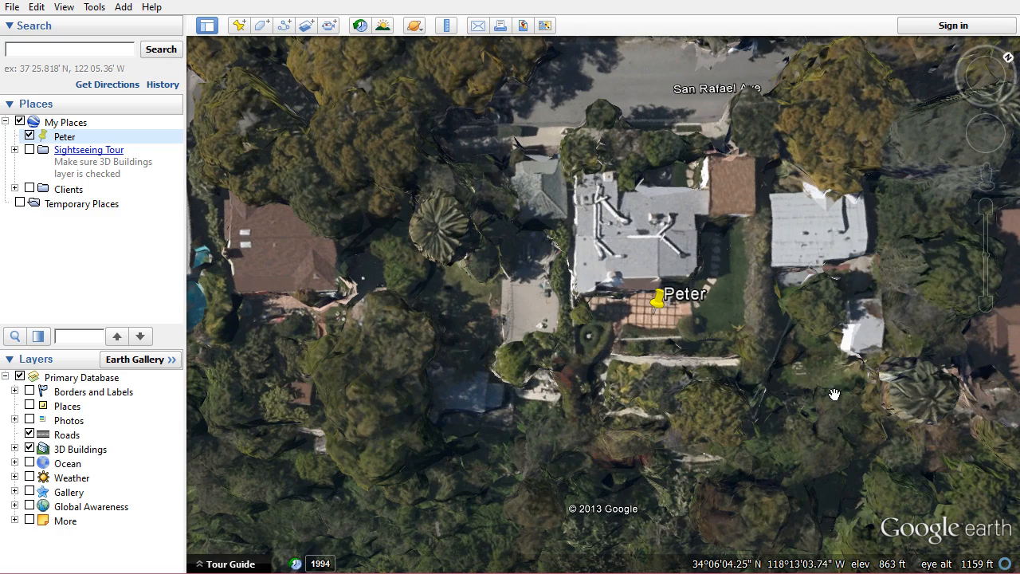
mouse_move(677, 382)
middle_down()
mouse_move(677, 351)
mouse_move(656, 388)
mouse_move(666, 546)
middle_up()
drag(613, 465, 564, 346)
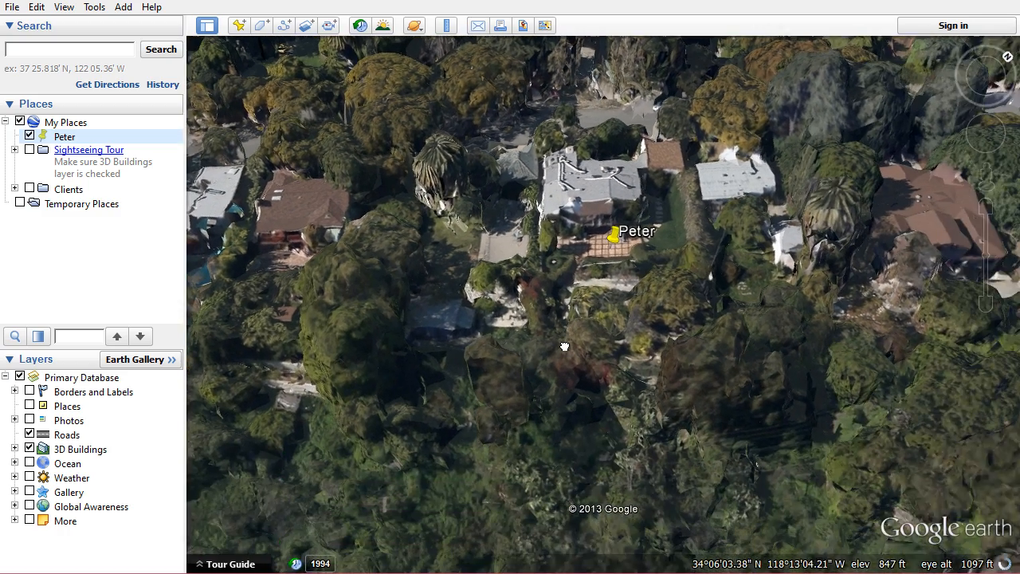
mouse_move(607, 275)
middle_down()
mouse_move(642, 354)
mouse_move(635, 392)
middle_up()
drag(614, 300, 611, 353)
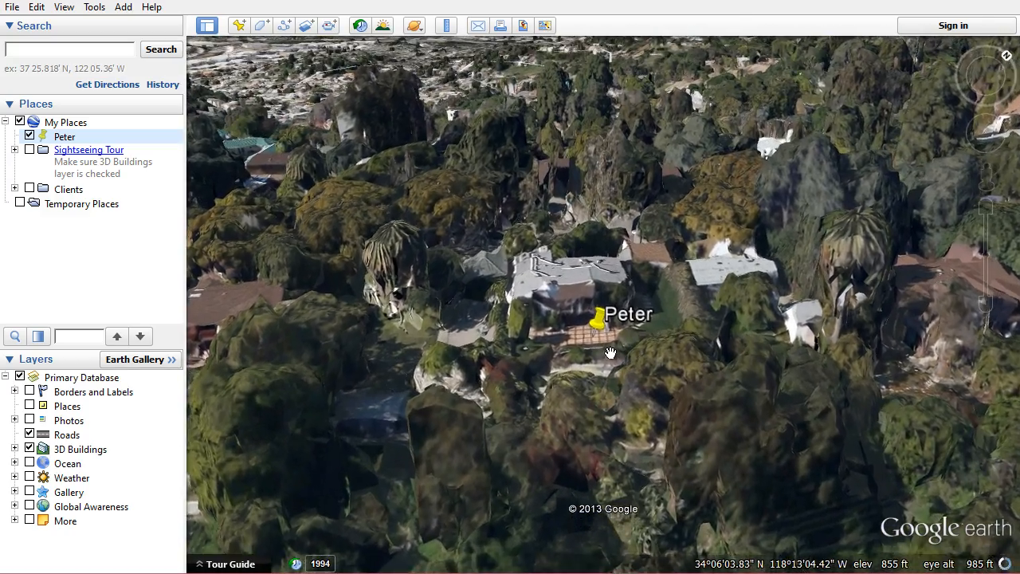
mouse_move(610, 353)
middle_down()
mouse_move(606, 507)
mouse_move(602, 200)
mouse_move(614, 35)
middle_up()
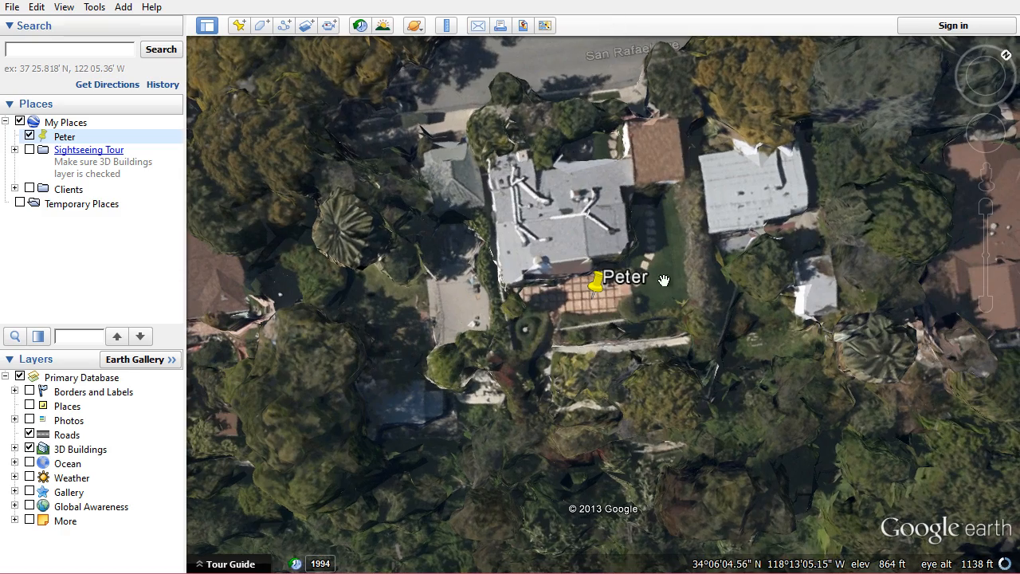
mouse_move(660, 354)
middle_down()
mouse_move(659, 267)
mouse_move(644, 270)
middle_up()
drag(618, 222, 619, 281)
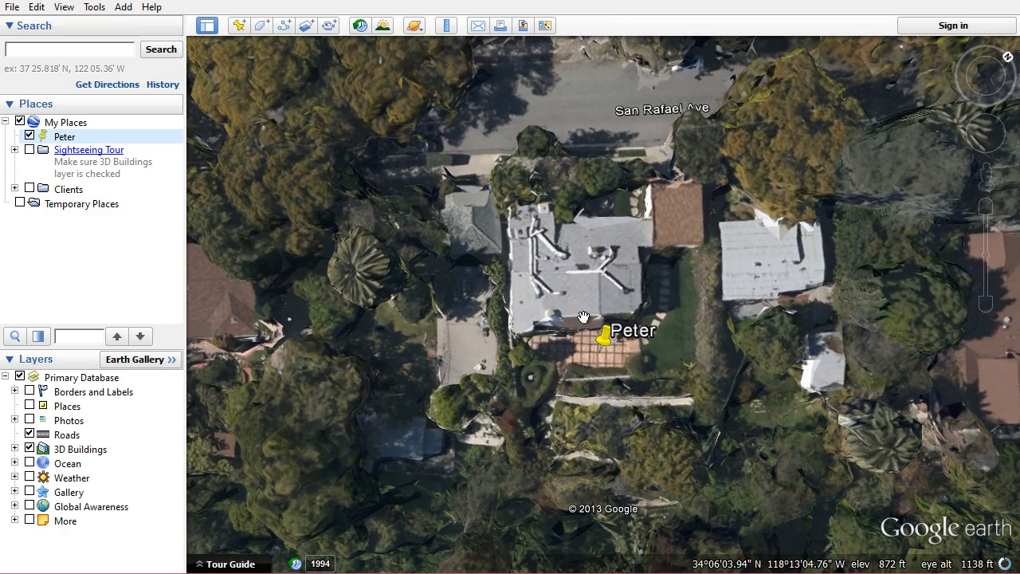
mouse_move(578, 321)
middle_down()
mouse_move(576, 269)
mouse_move(587, 267)
middle_up()
drag(602, 253, 585, 270)
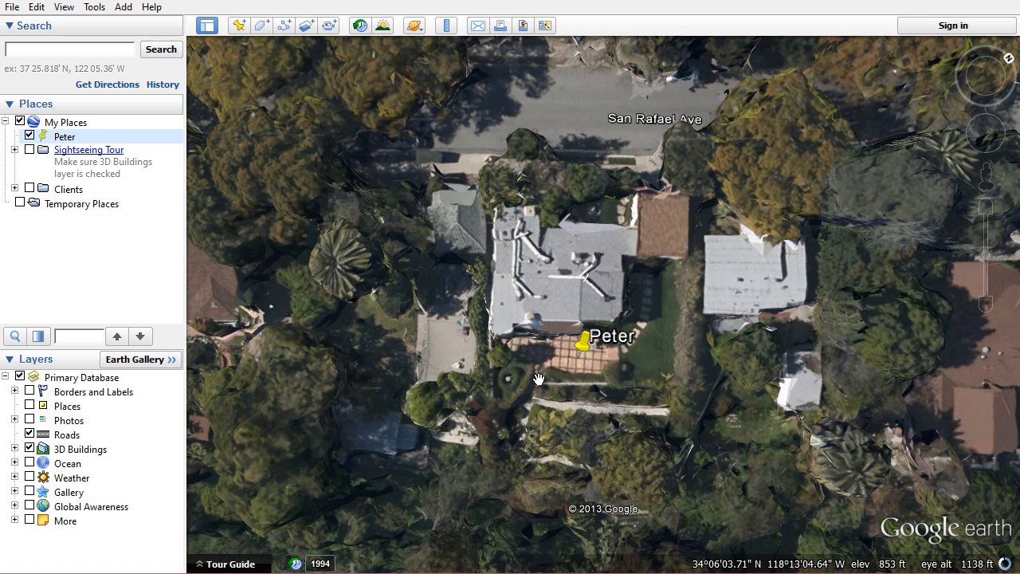
drag(375, 385, 412, 397)
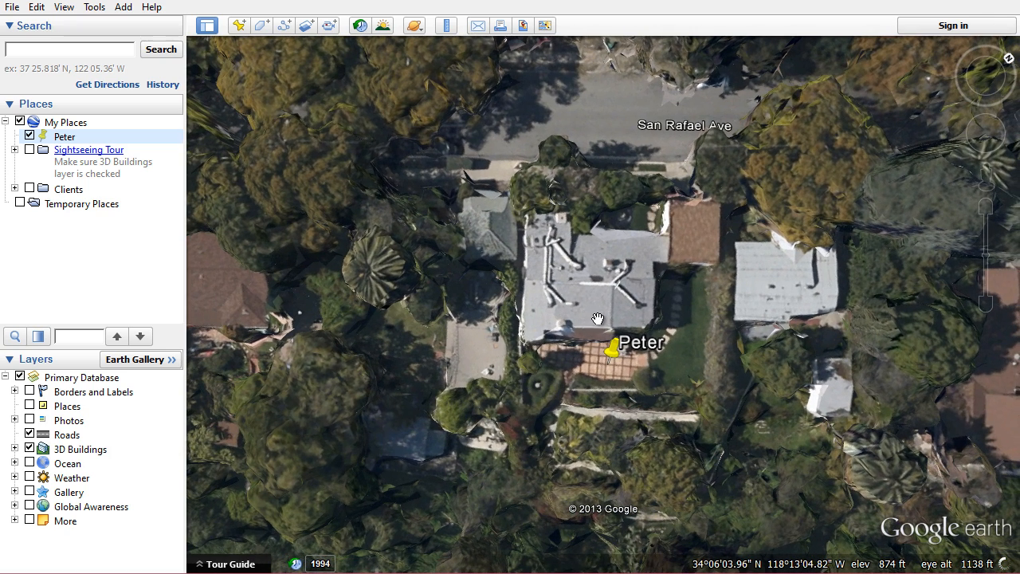
click(238, 26)
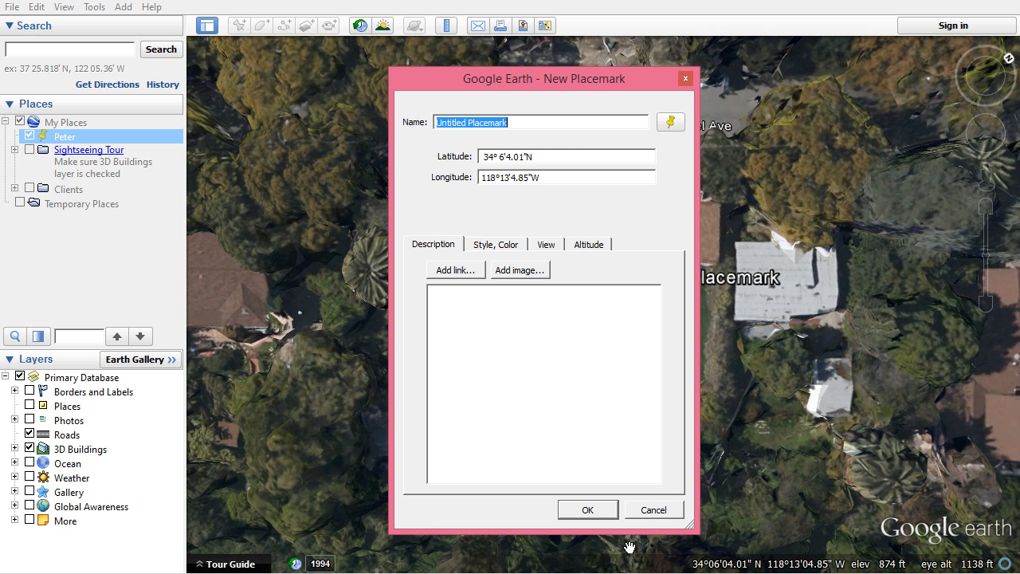
click(654, 511)
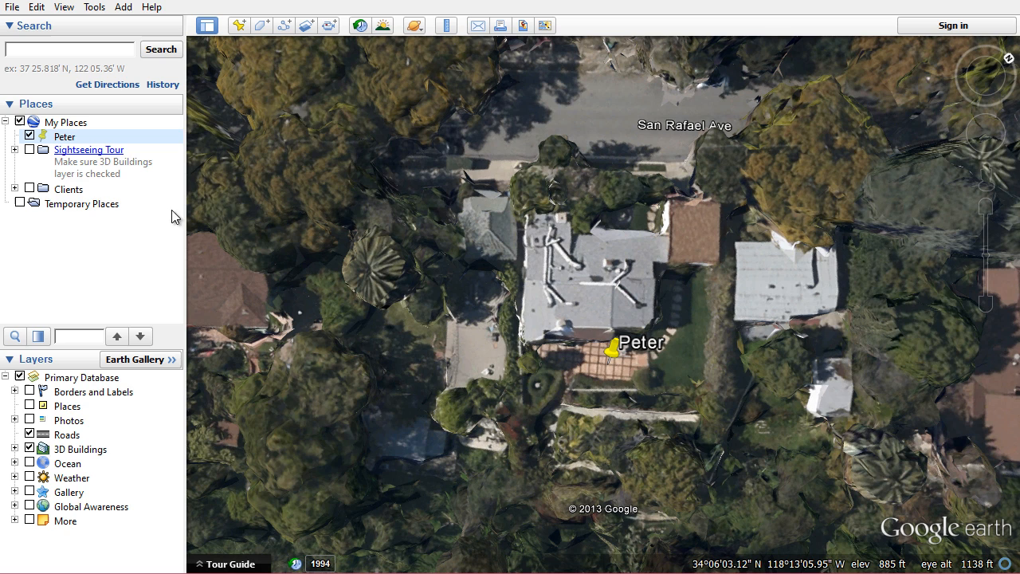
Check the Peter placemark's altitude mode in its properties, choosing Clamped to ground
right_click(57, 142)
click(191, 390)
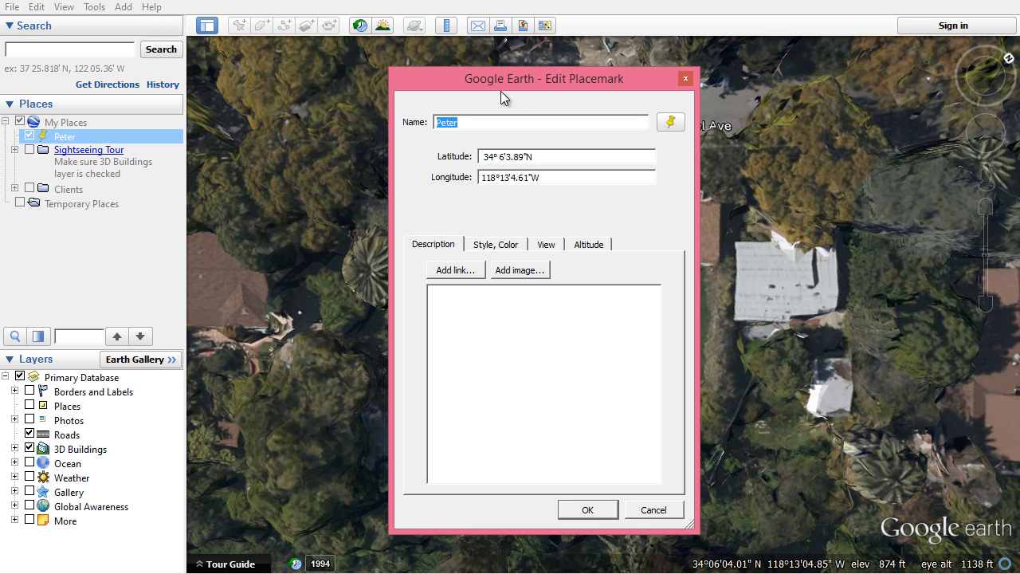
click(599, 247)
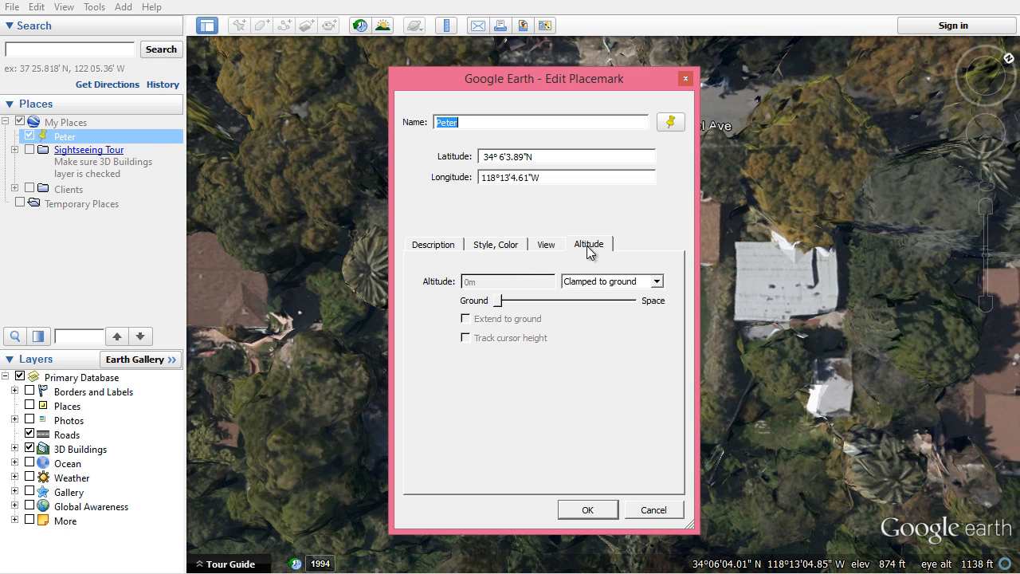
click(611, 283)
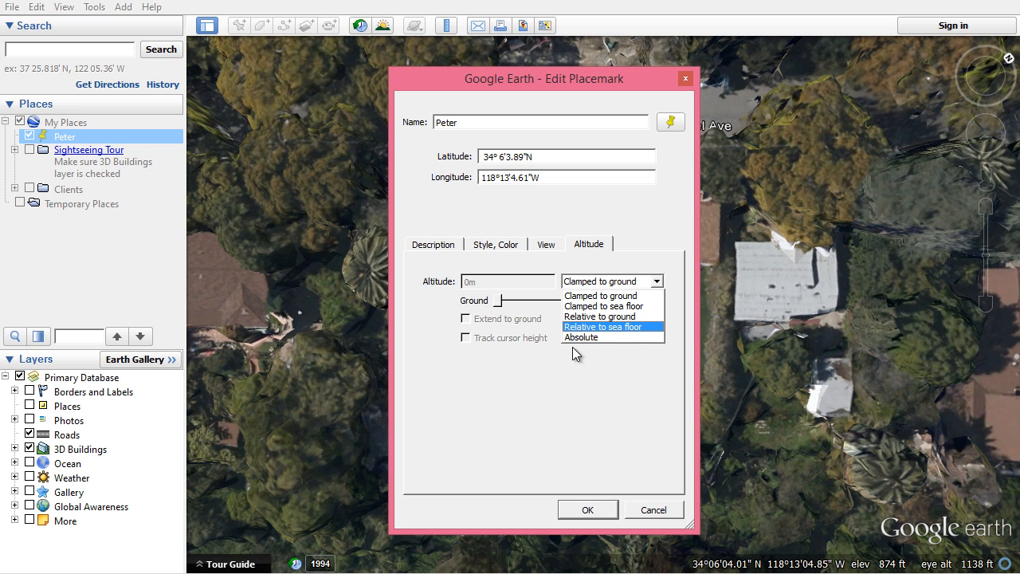
click(598, 296)
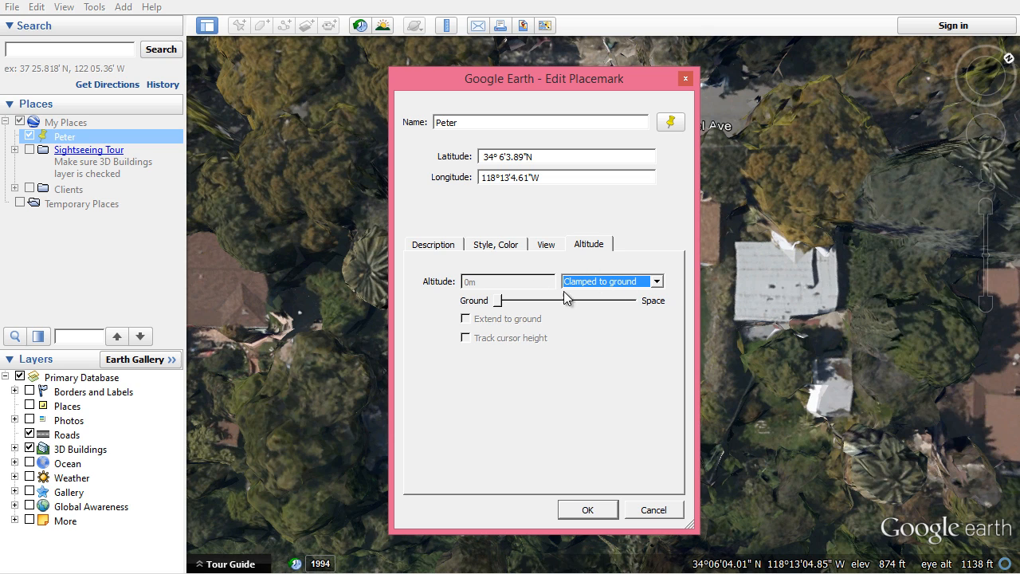
click(624, 281)
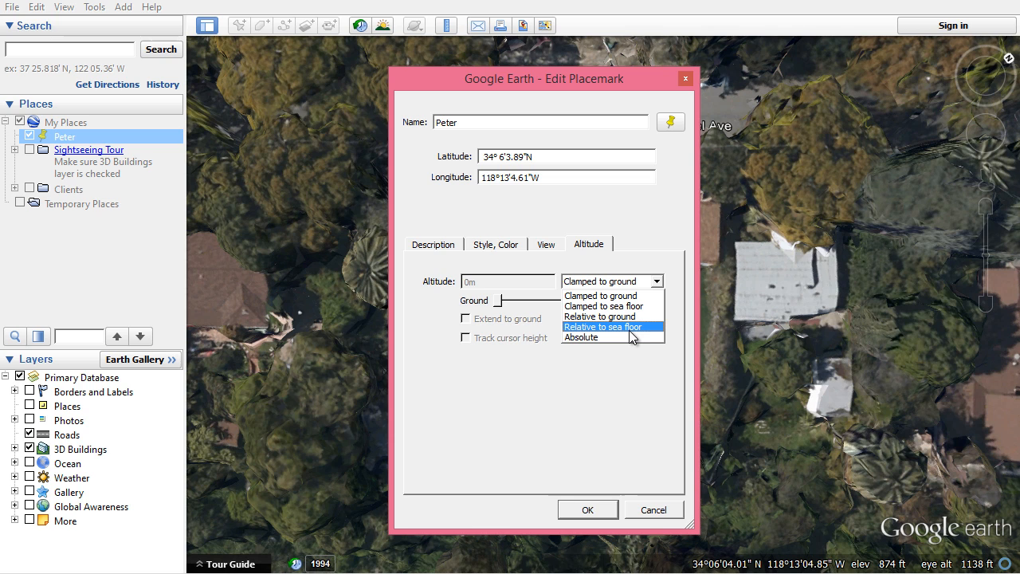
click(629, 283)
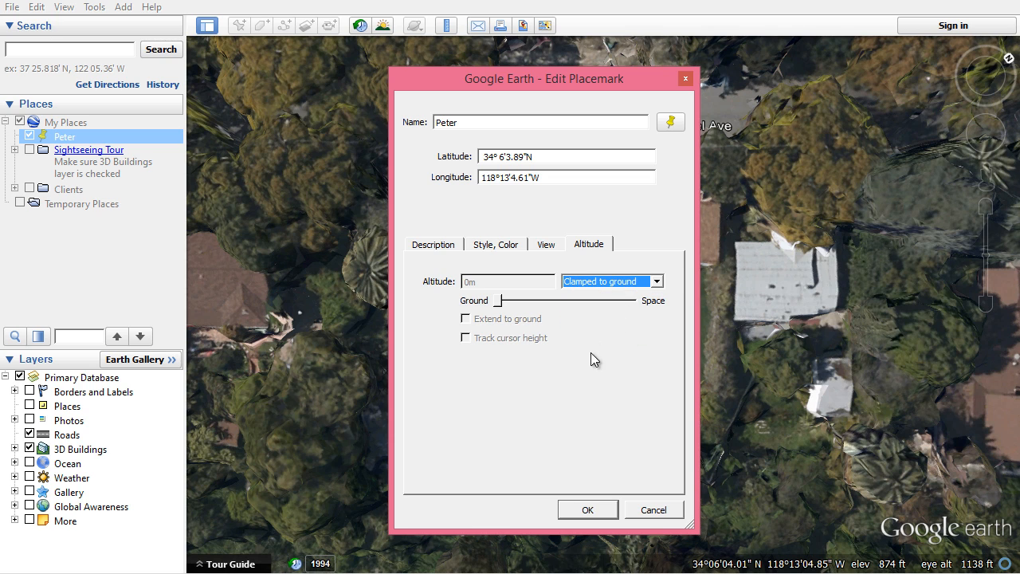
click(588, 509)
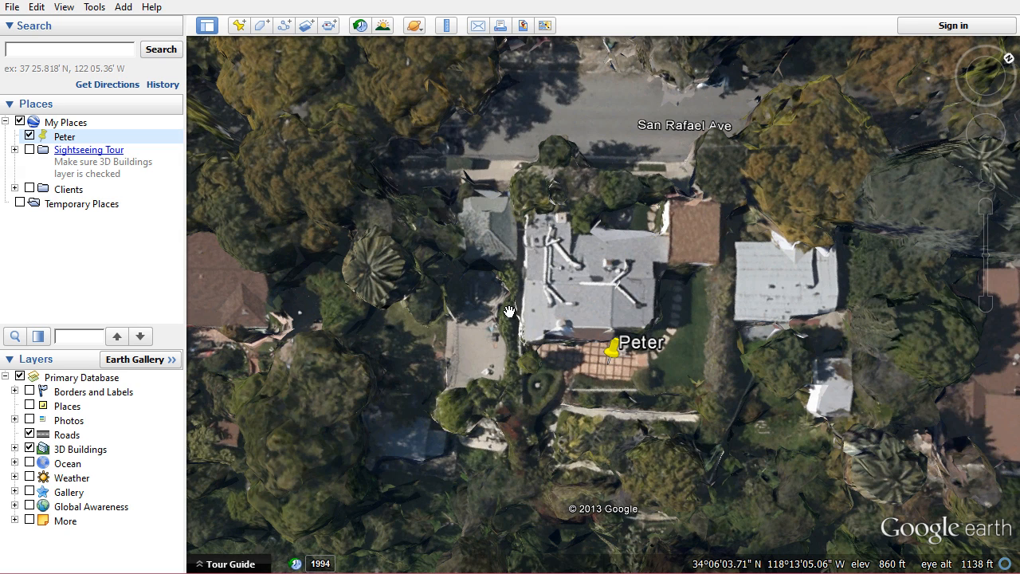
Save the Peter placemark as Peter.kmz in the C:\Tut folder as a KMZ file
click(13, 7)
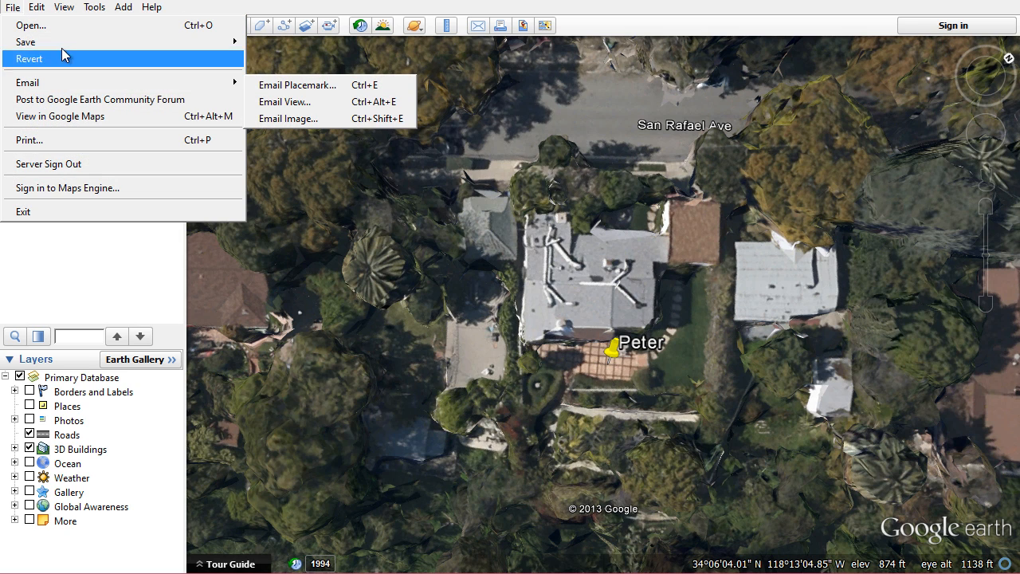
mouse_move(74, 47)
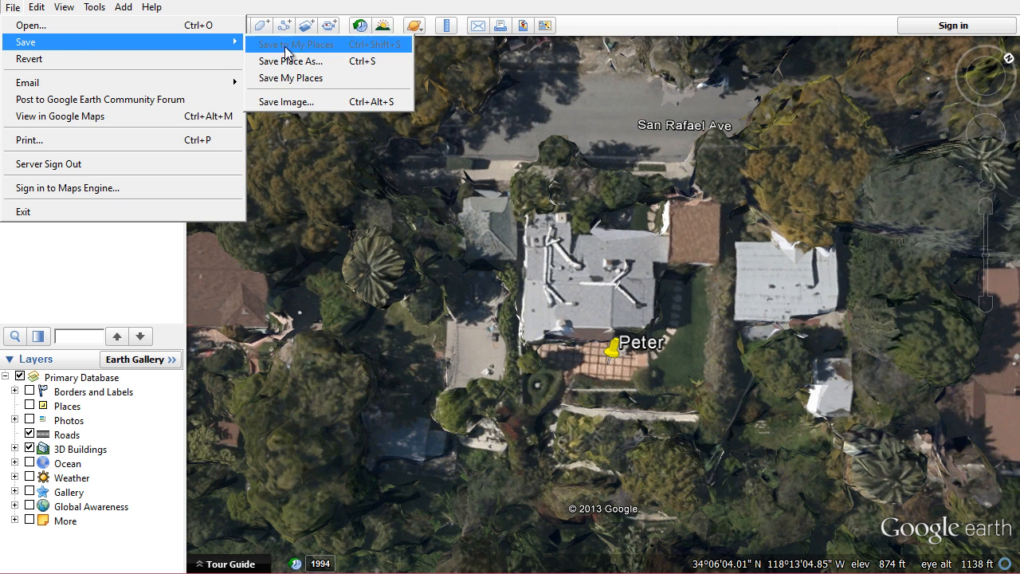
click(363, 63)
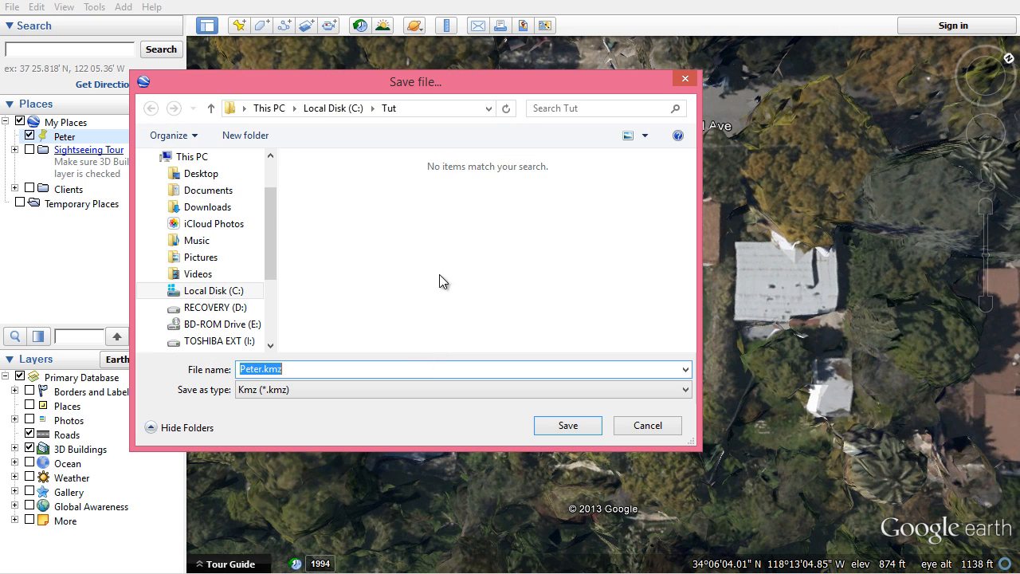
drag(428, 89, 569, 91)
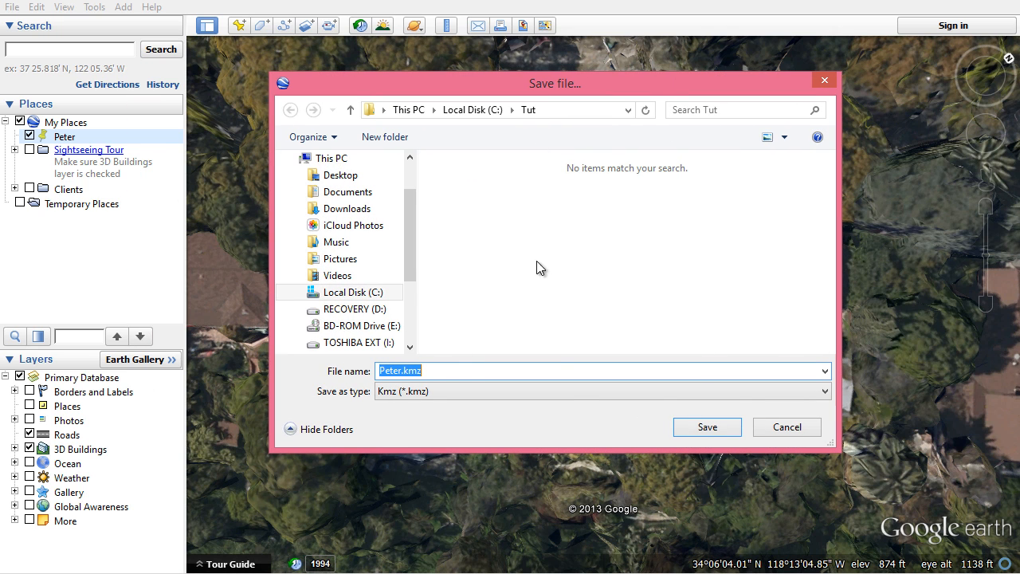
click(385, 393)
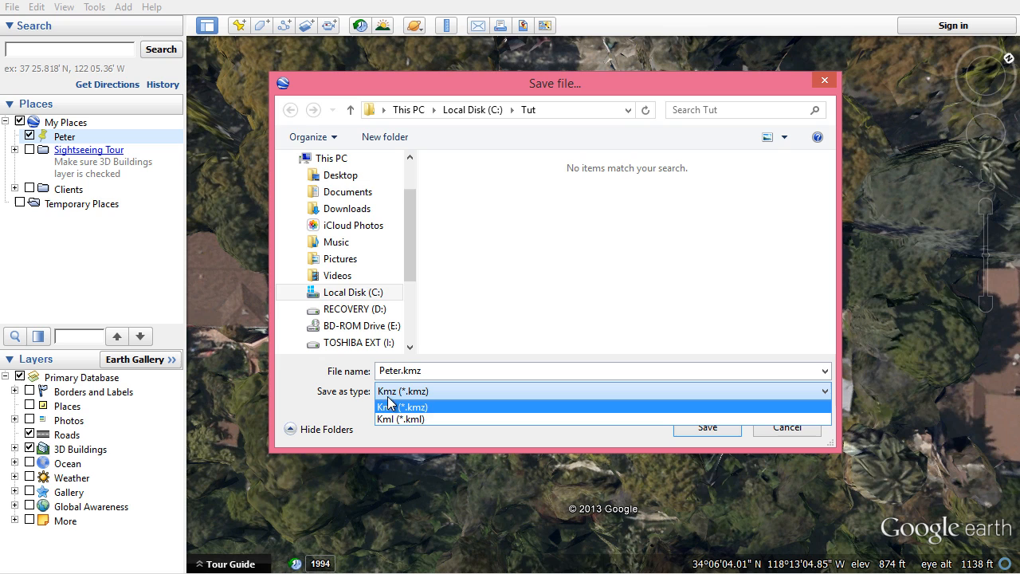
click(399, 445)
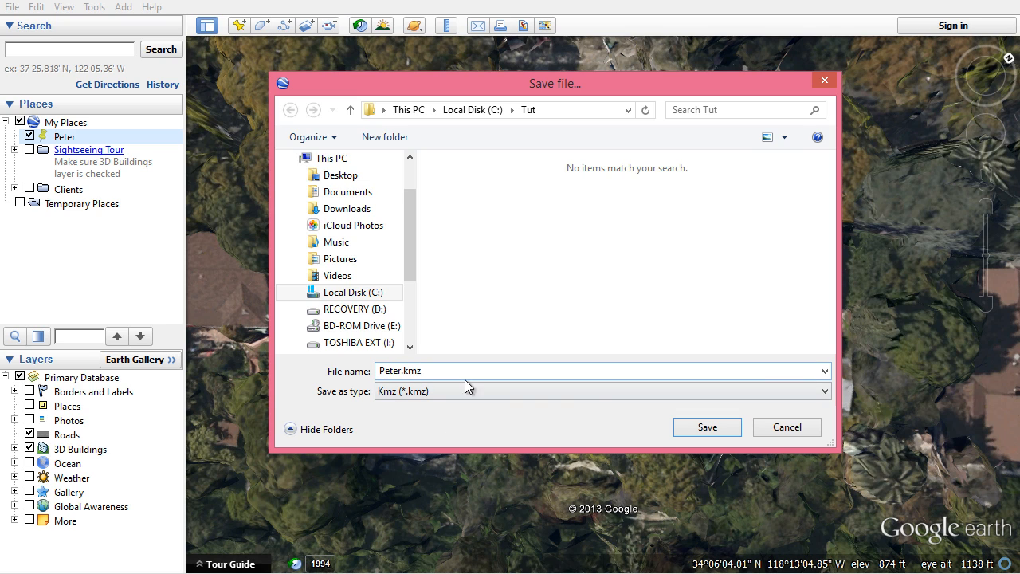
click(706, 428)
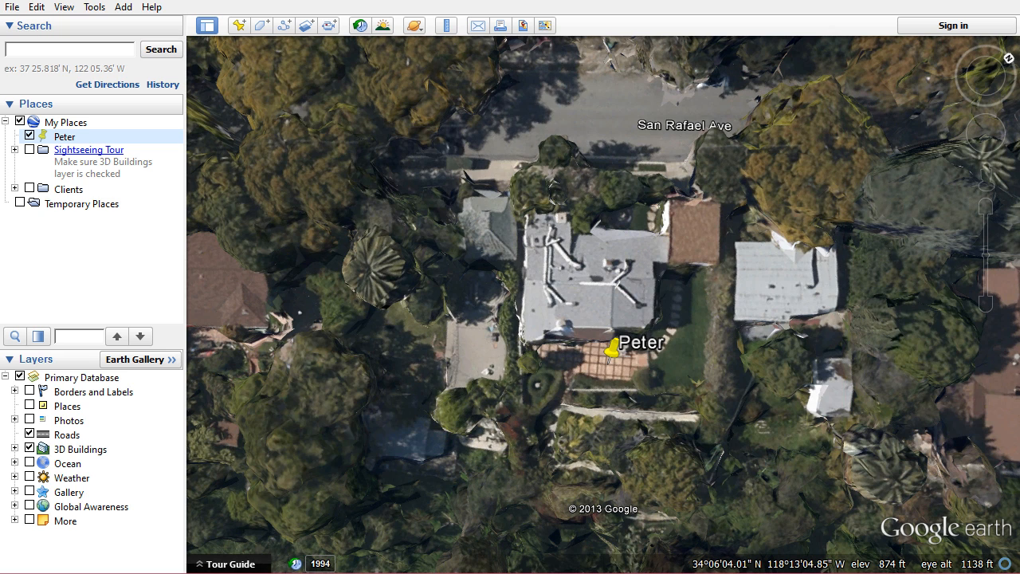
Open the checklist note and tick Looking up location in Google Earth and Saving location info as kmz file
click(317, 573)
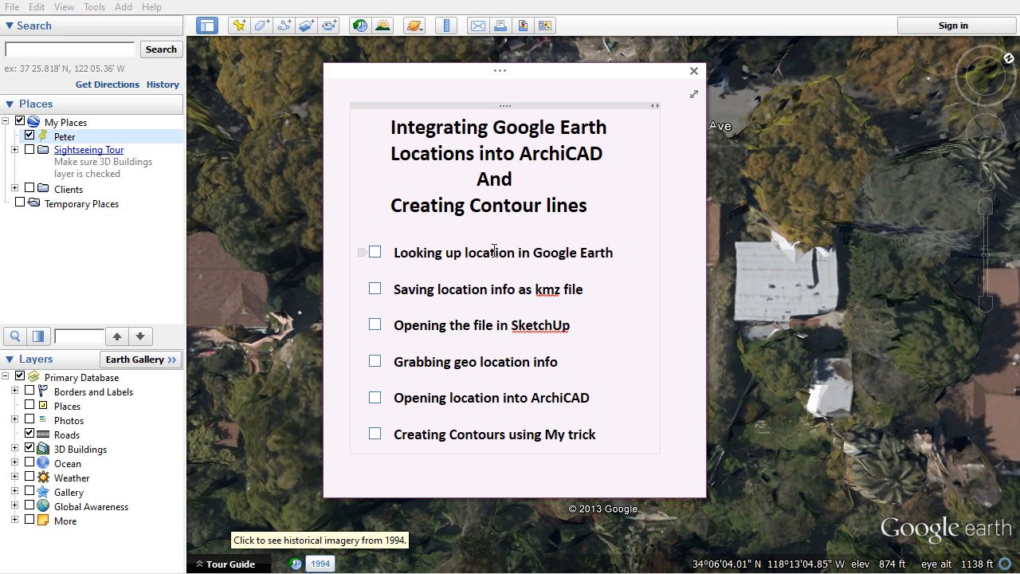
click(374, 252)
click(375, 289)
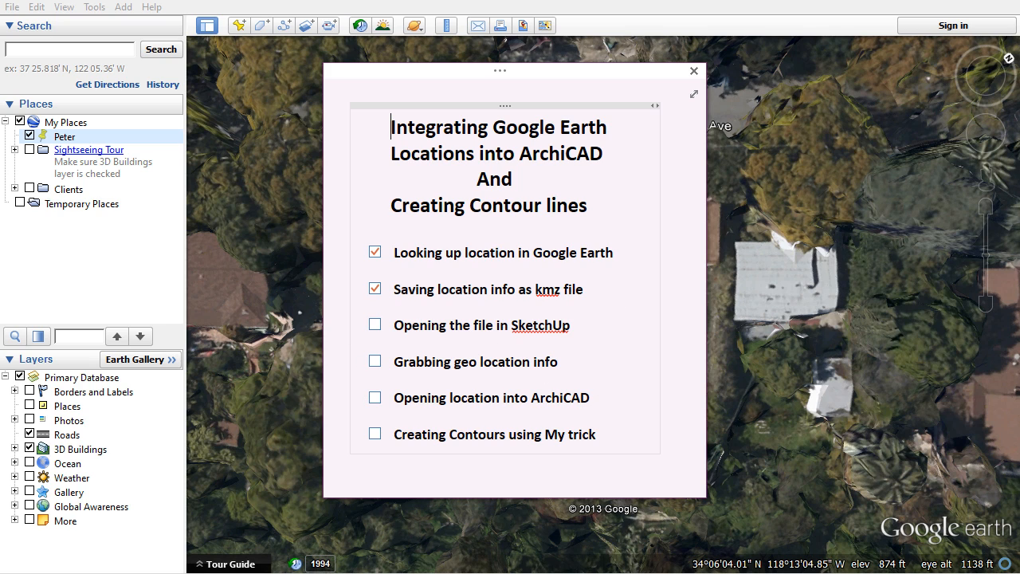
Switch to SketchUp and open the Add Location dialog for geo-locating the model
key(alt+Tab)
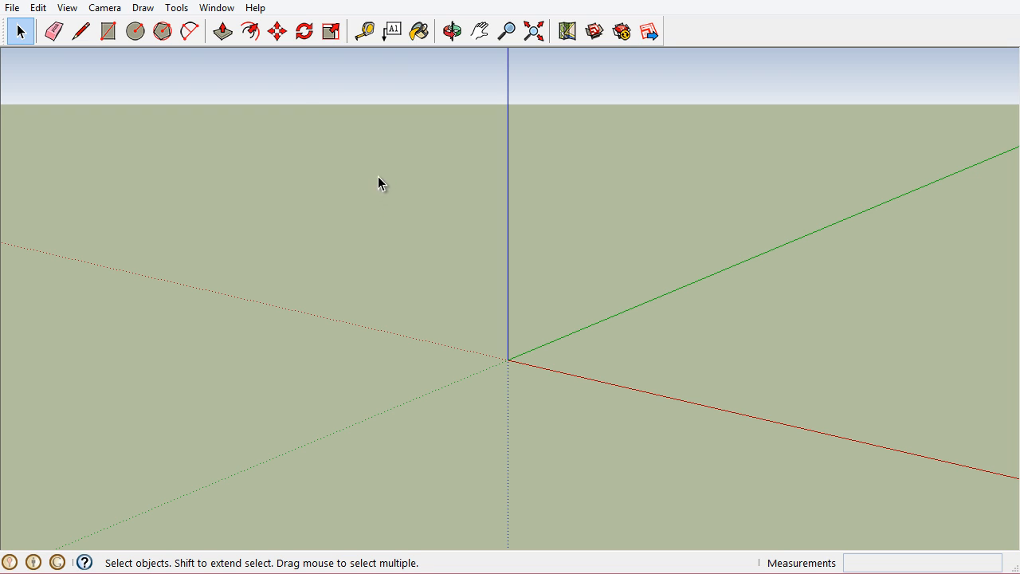
click(12, 8)
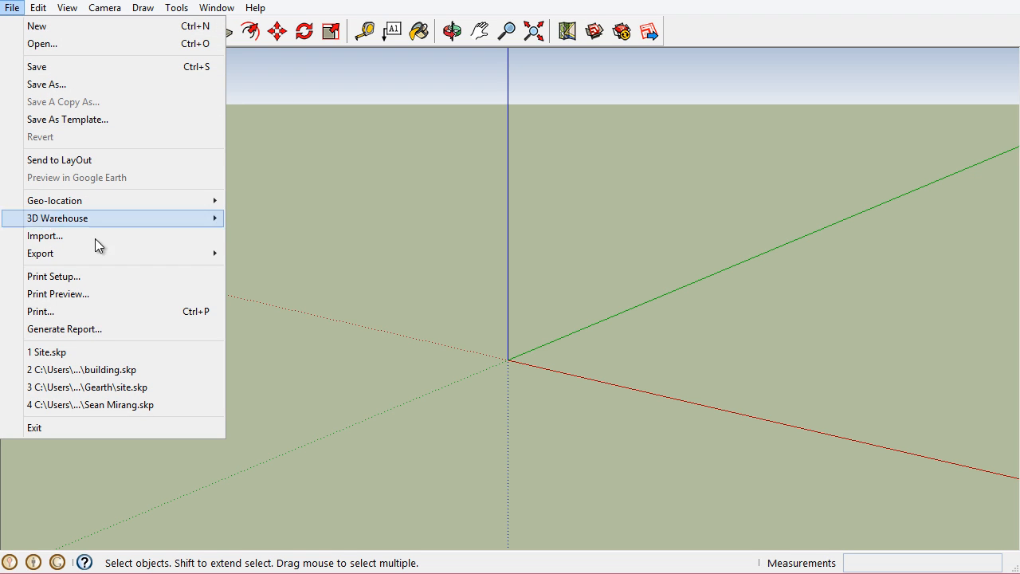
mouse_move(77, 206)
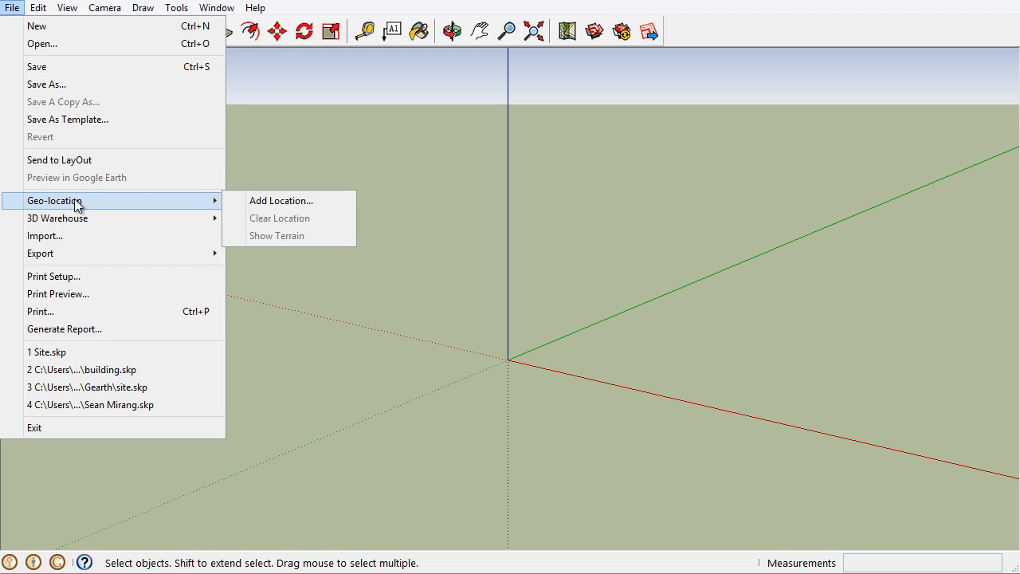
click(315, 201)
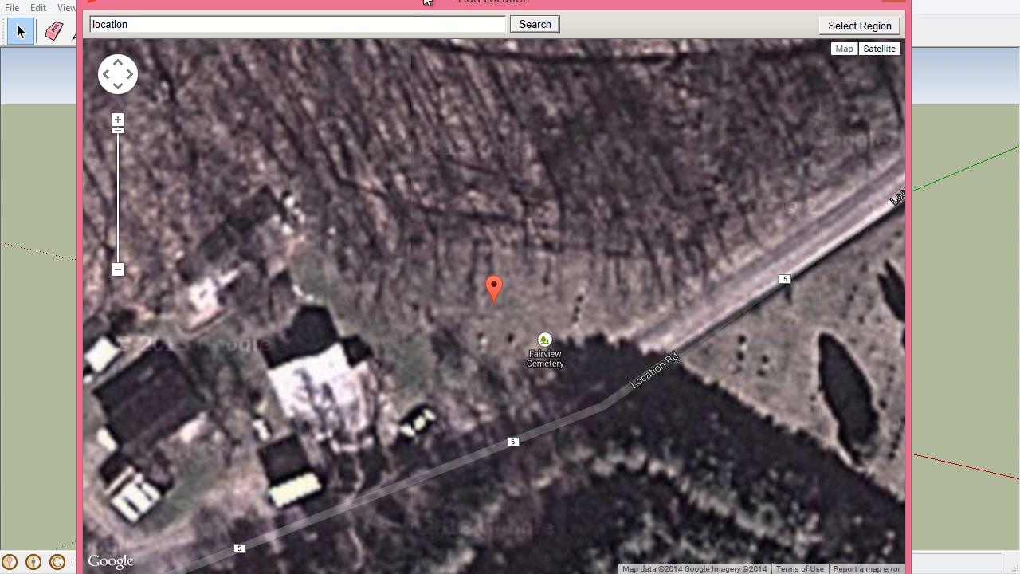
drag(422, 8, 425, 0)
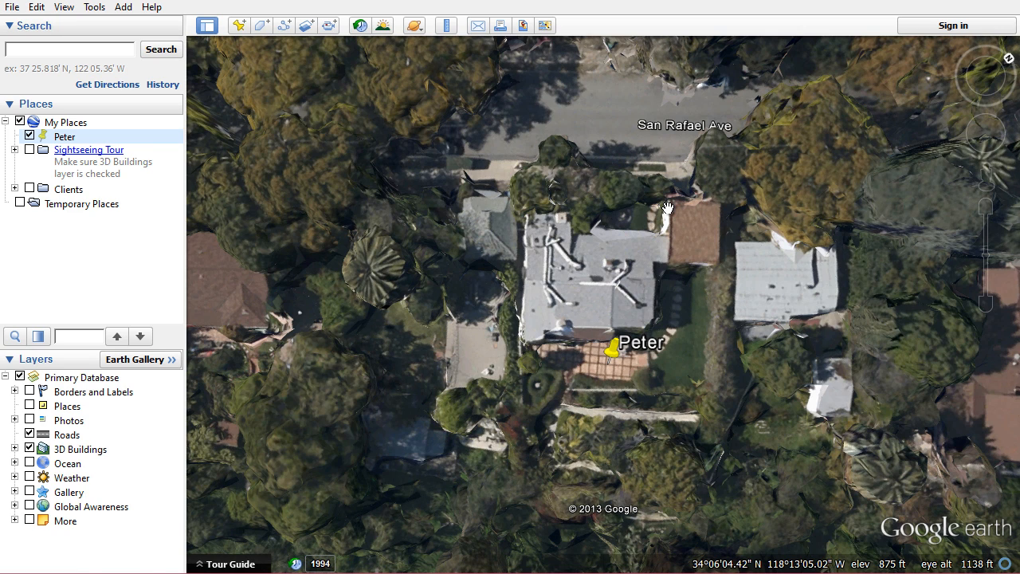
Open the Peter view in Google Maps, zoom onto the house, and copy its address from directions from here
click(543, 26)
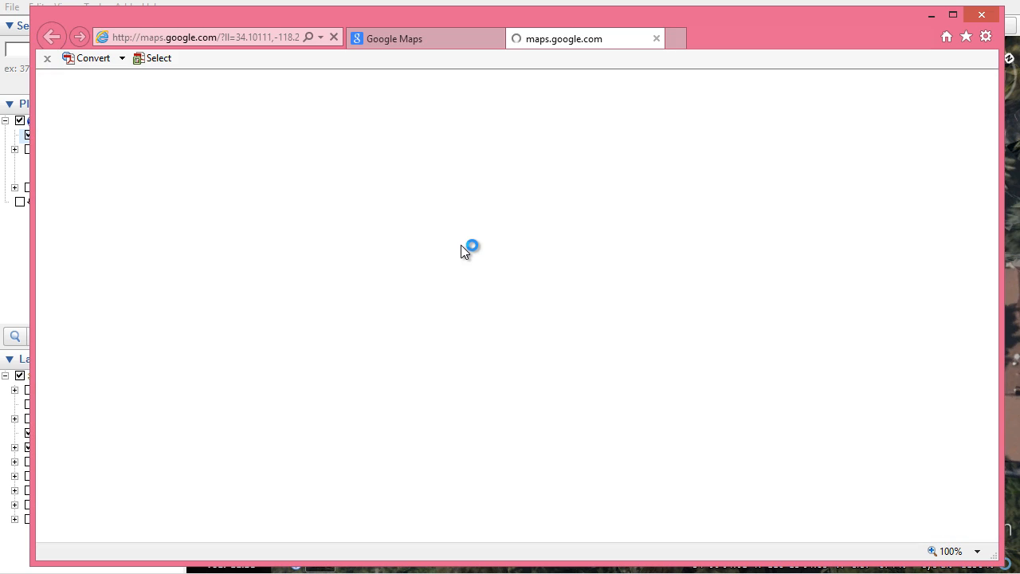
click(497, 37)
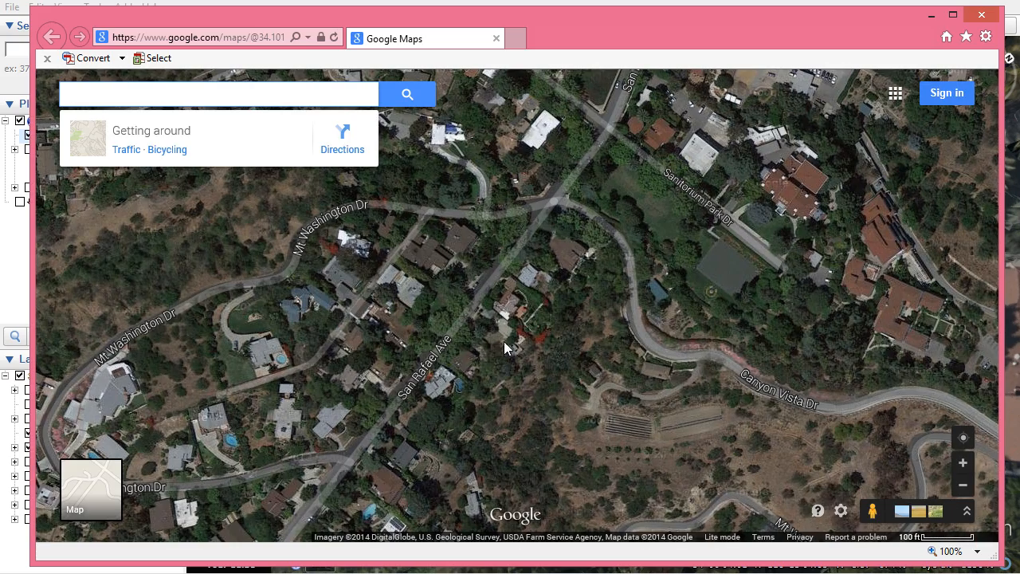
scroll(509, 307, up, 4)
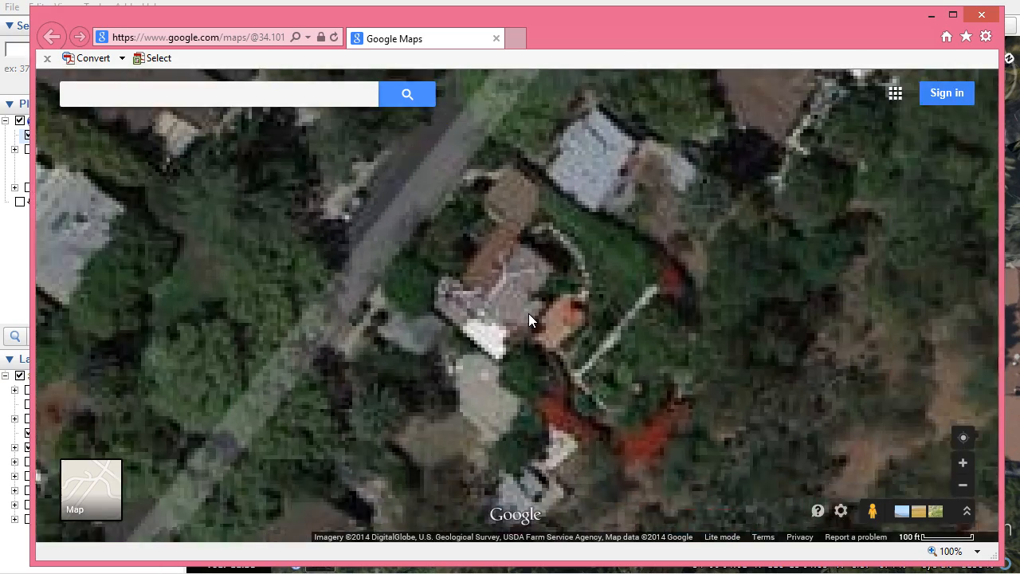
scroll(528, 313, down, 1)
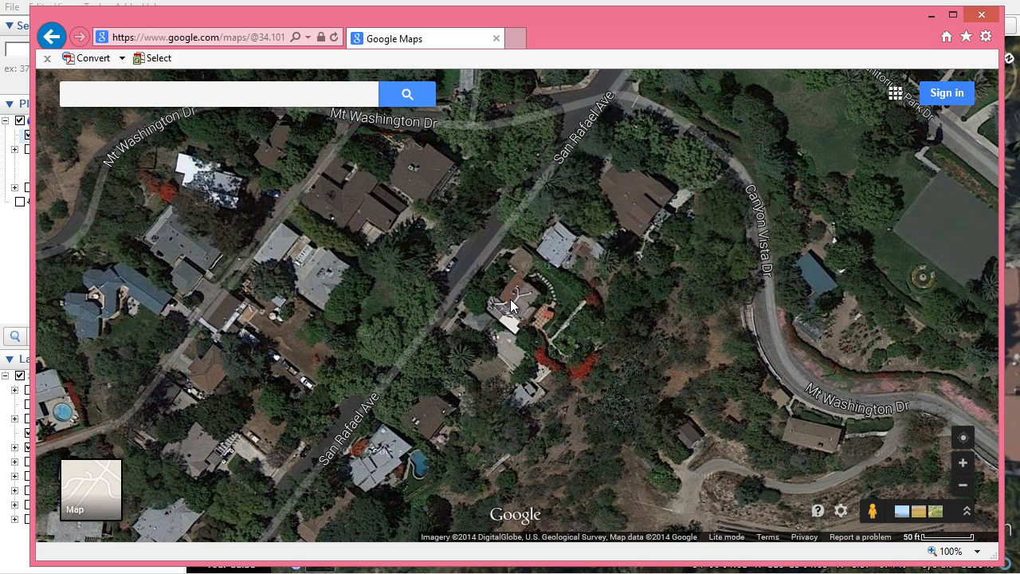
right_click(494, 278)
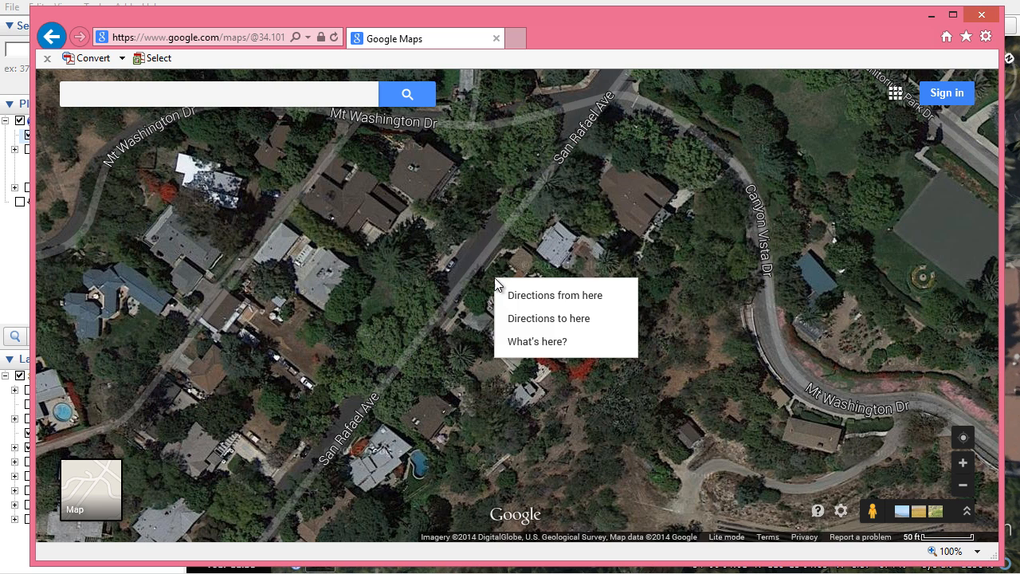
click(537, 296)
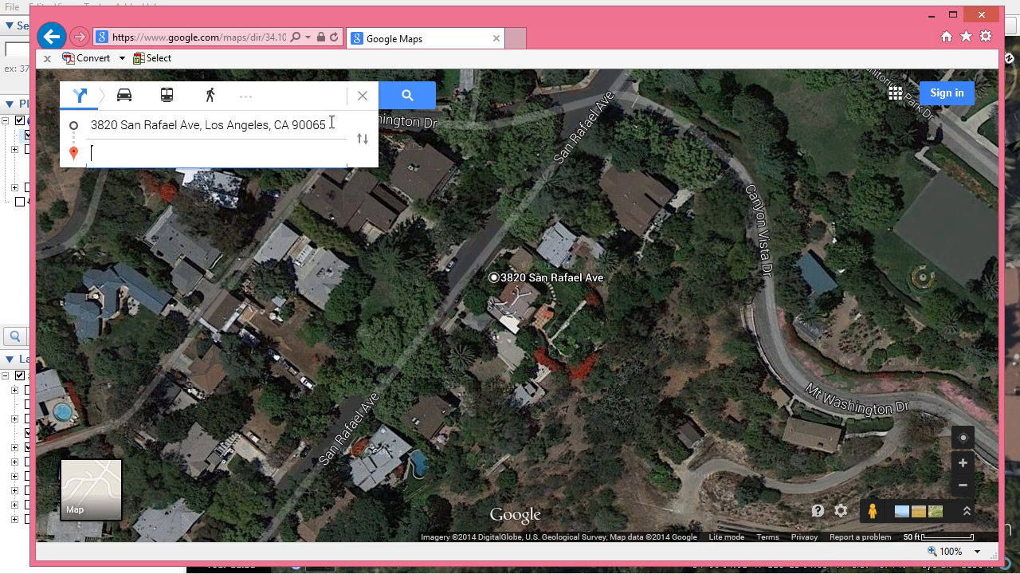
drag(331, 125, 76, 125)
key(ctrl+c)
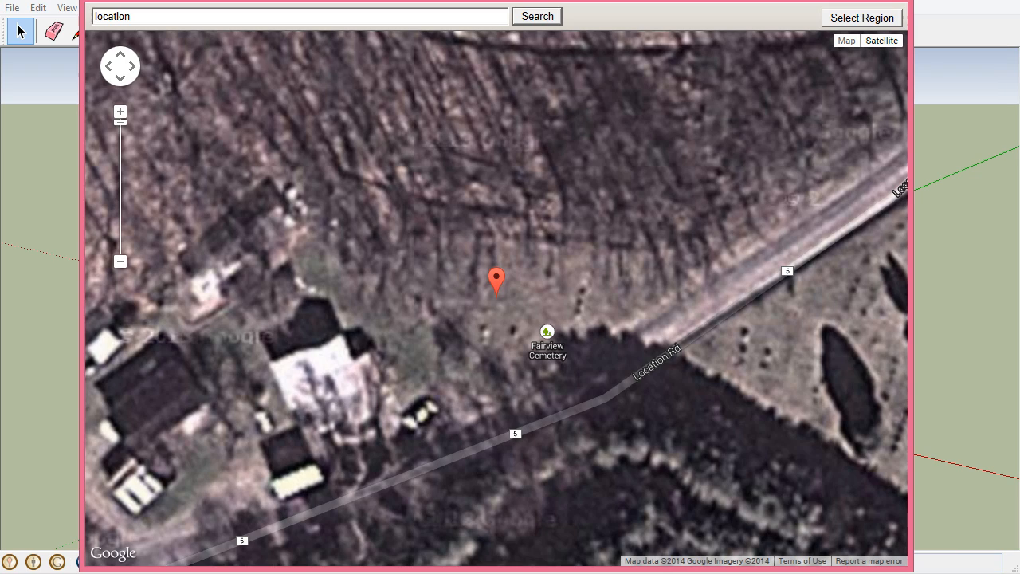
Replace the Add Location search text with the copied house address and search for it
drag(180, 16, 70, 8)
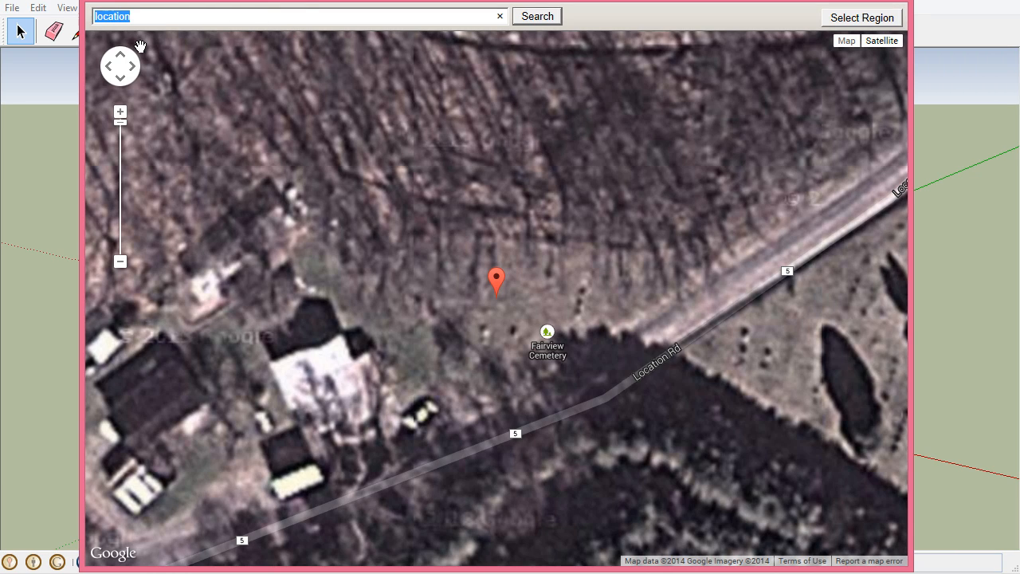
key(ctrl+v)
key(Return)
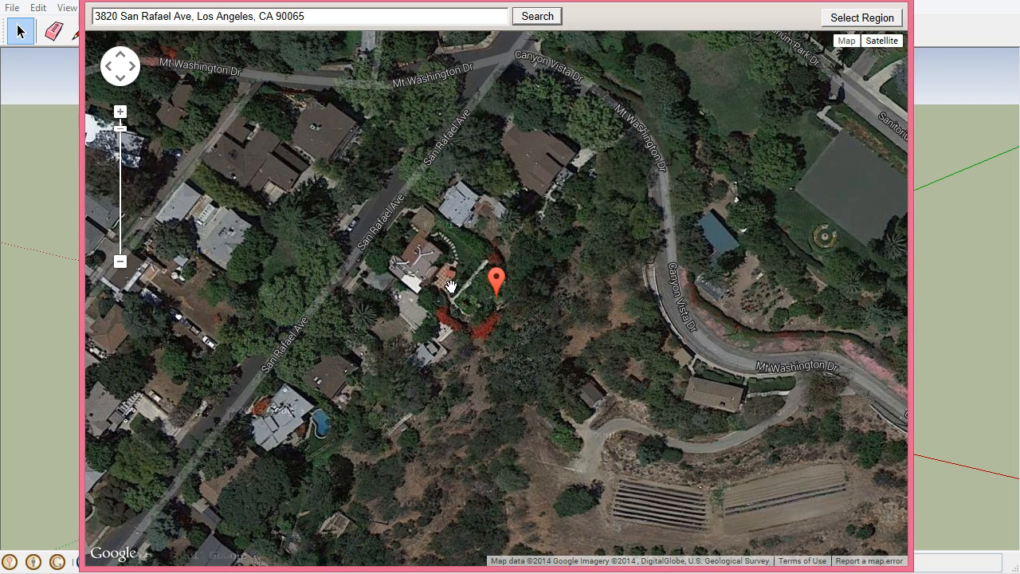
Select a roughly square region around the marked house and grab it into the model
click(861, 17)
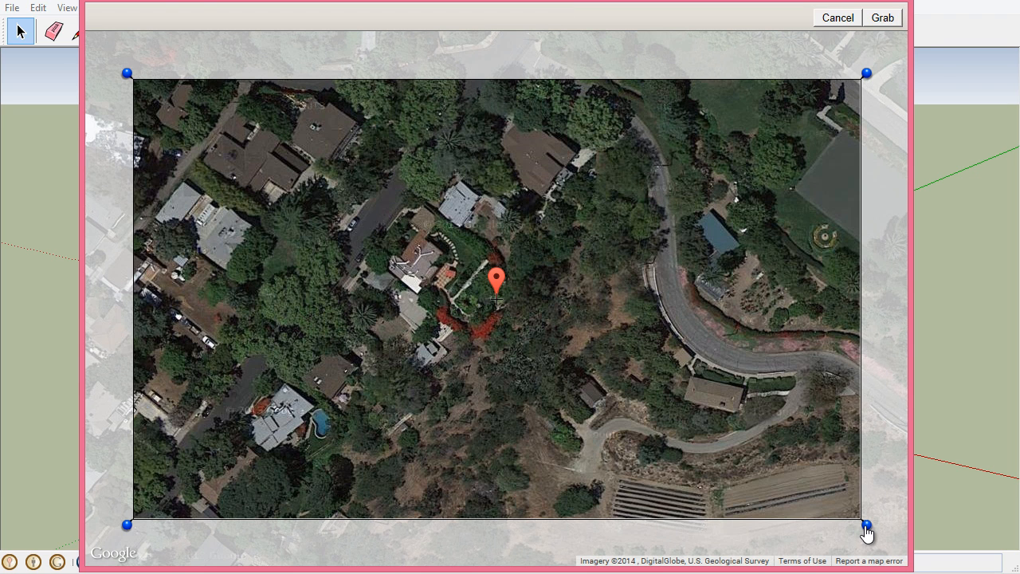
drag(866, 529, 611, 429)
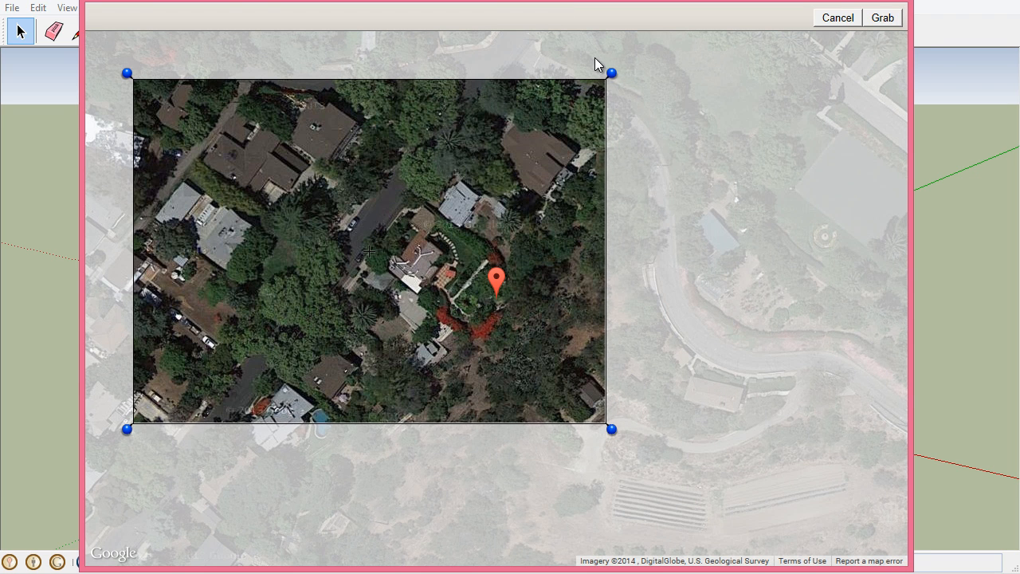
drag(612, 74, 583, 125)
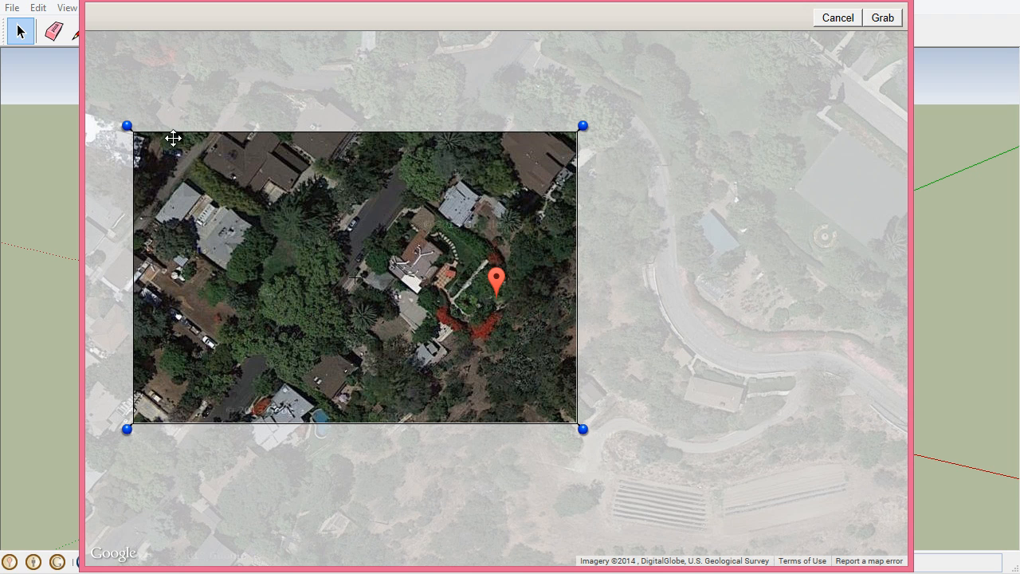
drag(129, 128, 291, 157)
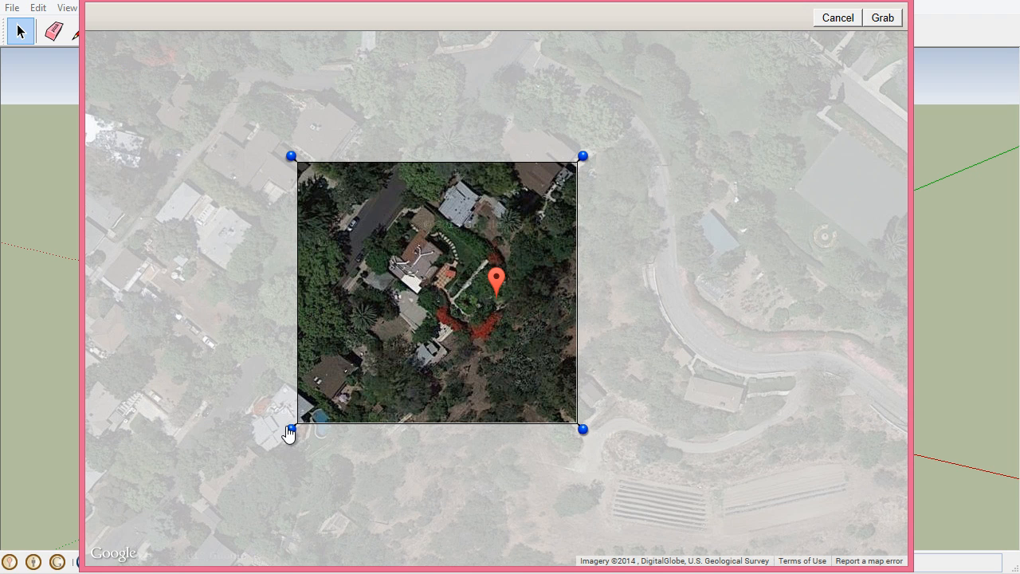
drag(289, 428, 312, 412)
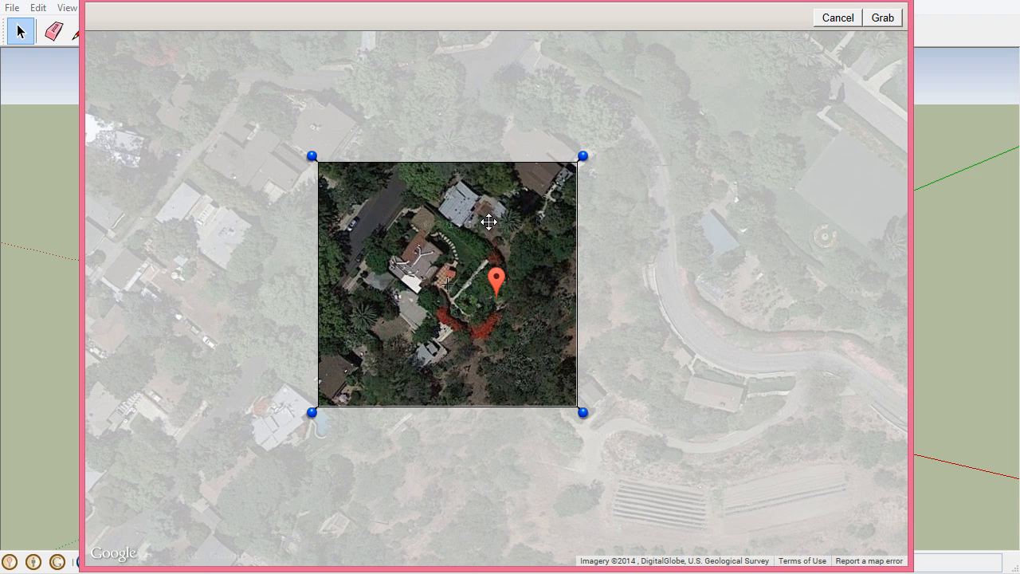
click(880, 18)
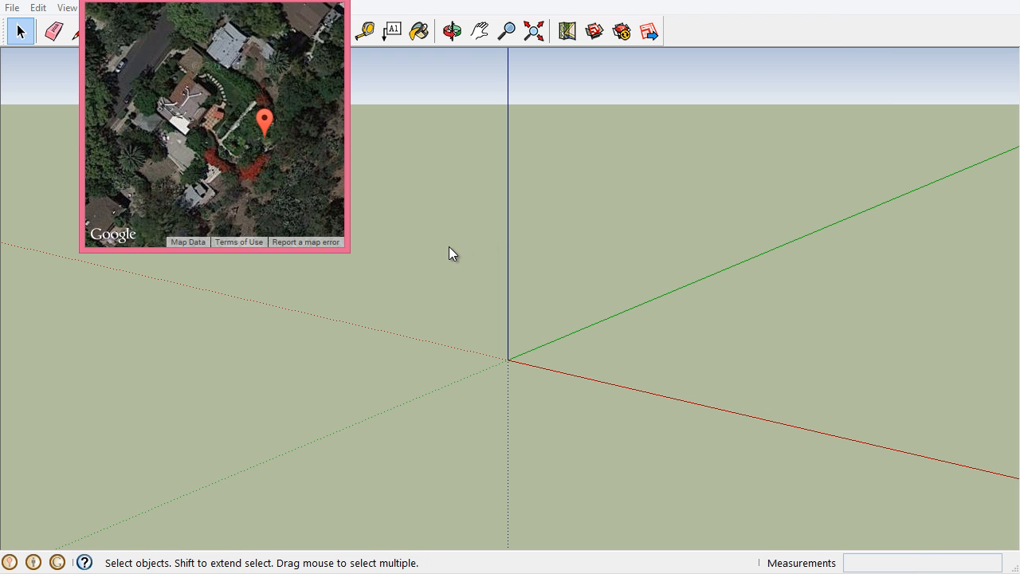
Save the model as Site.skp in the Tut folder
drag(243, 1, 491, 151)
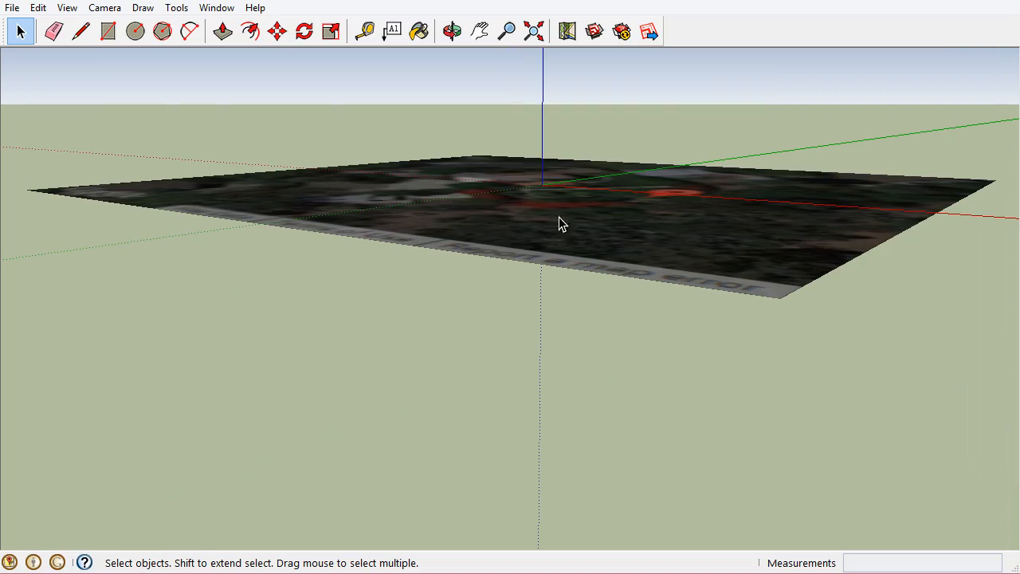
mouse_move(558, 217)
middle_down()
mouse_move(554, 290)
mouse_move(601, 394)
mouse_move(606, 212)
mouse_move(568, 243)
mouse_move(630, 188)
mouse_move(581, 326)
mouse_move(598, 271)
mouse_move(570, 319)
mouse_move(732, 416)
mouse_move(733, 444)
mouse_move(654, 263)
mouse_move(625, 317)
middle_up()
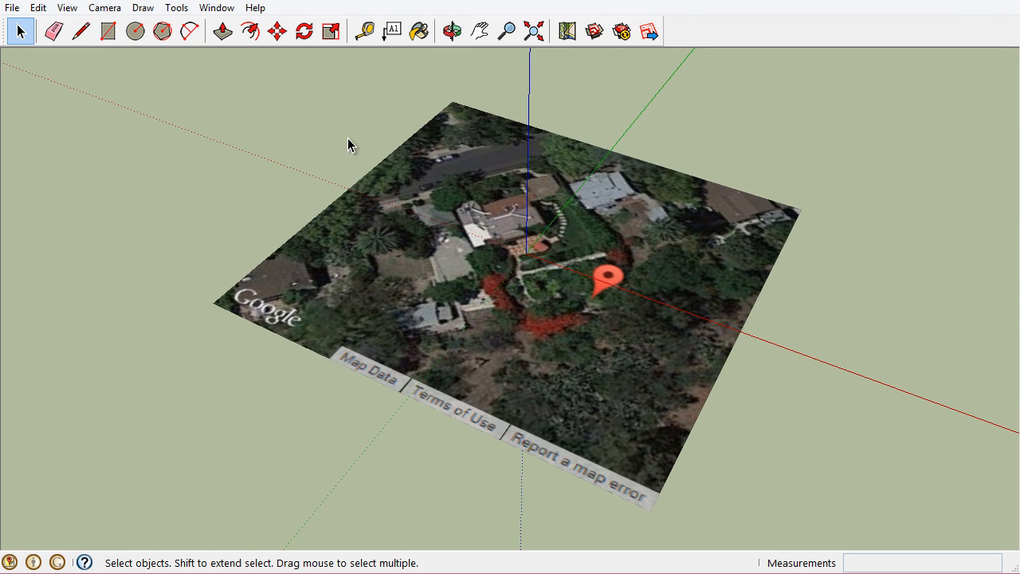
click(12, 8)
click(68, 83)
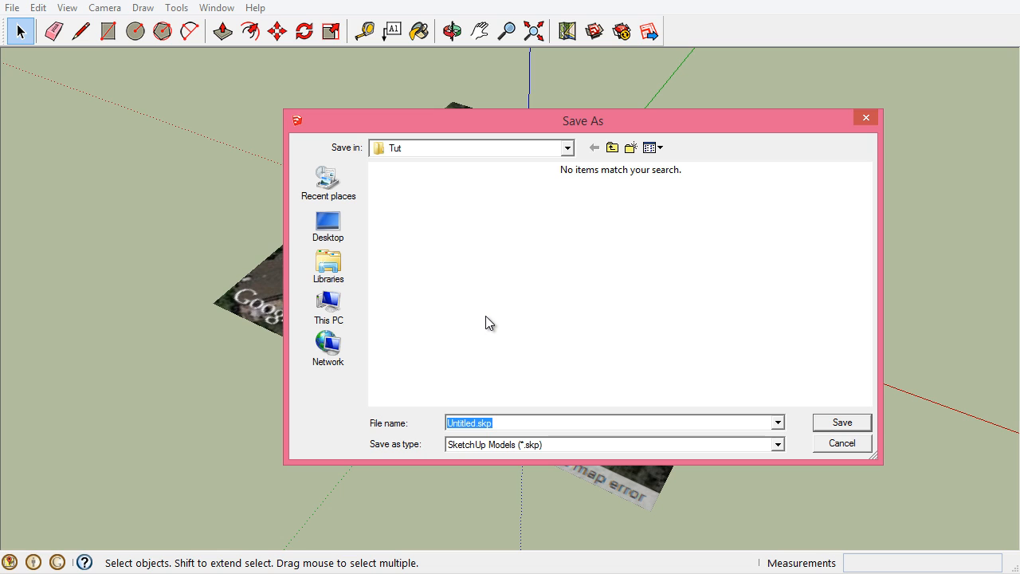
key(Left)
key(shift+Right)
key(shift+Right)
key(shift+Right)
key(shift+Right)
key(shift+Right)
key(shift+Right)
key(shift+Right)
key(shift+Right)
text(Site)
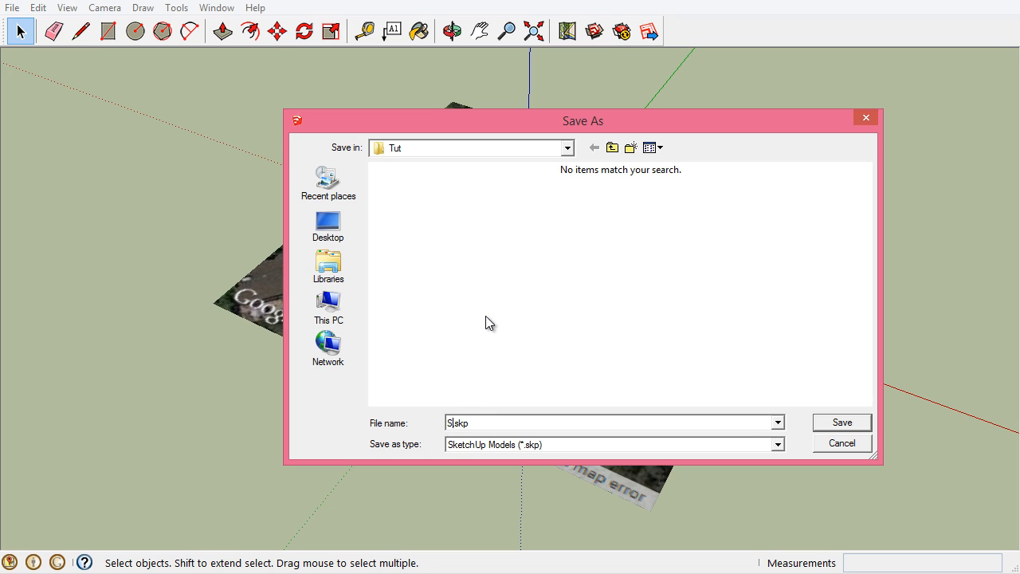
click(841, 423)
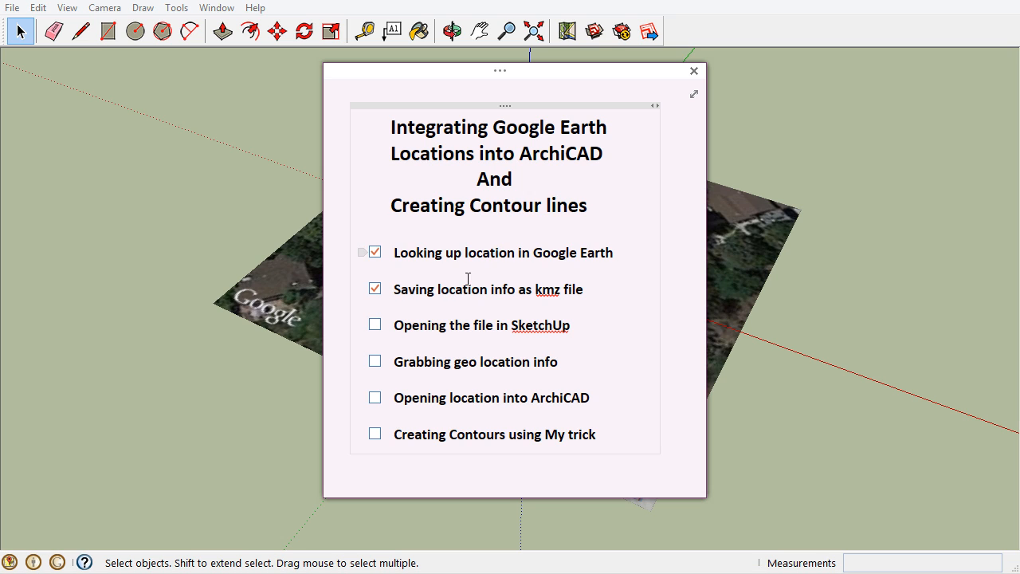
Tick Opening the file in SketchUp and Grabbing geo location info in the checklist note
click(374, 324)
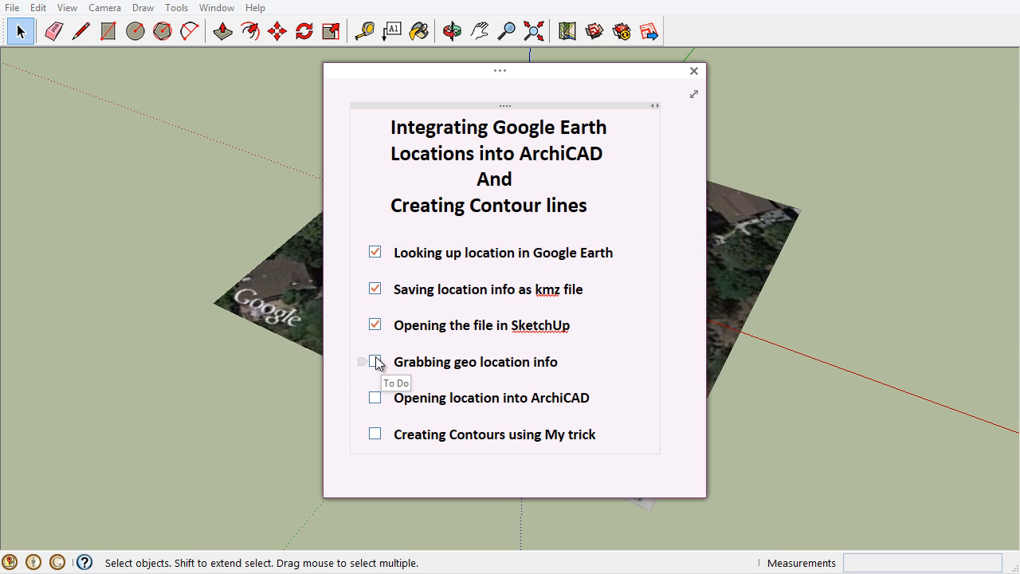
click(375, 362)
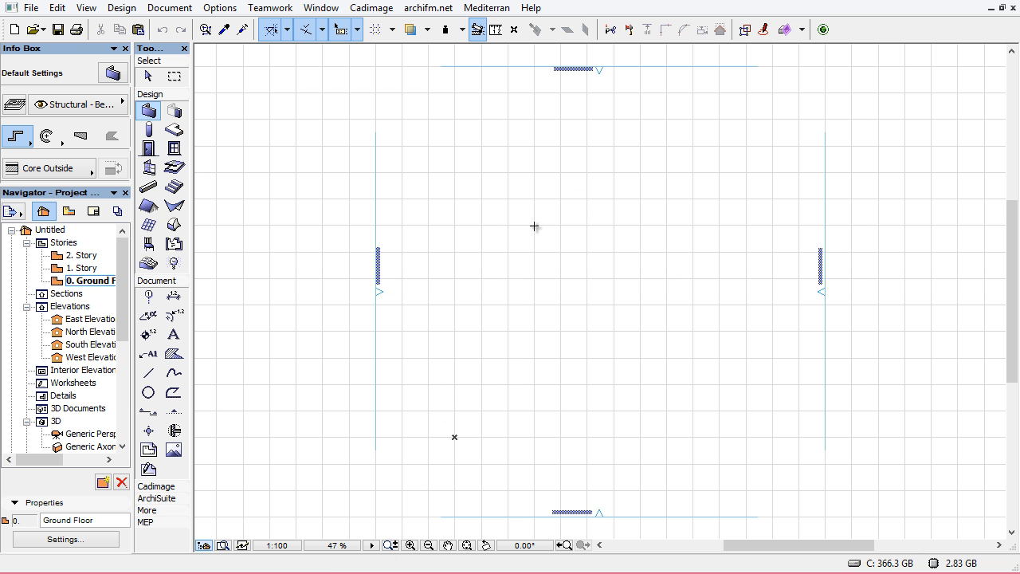
In ArchiCAD, open the project's Project Location settings and import Peter.kmz from the Tut folder
click(30, 7)
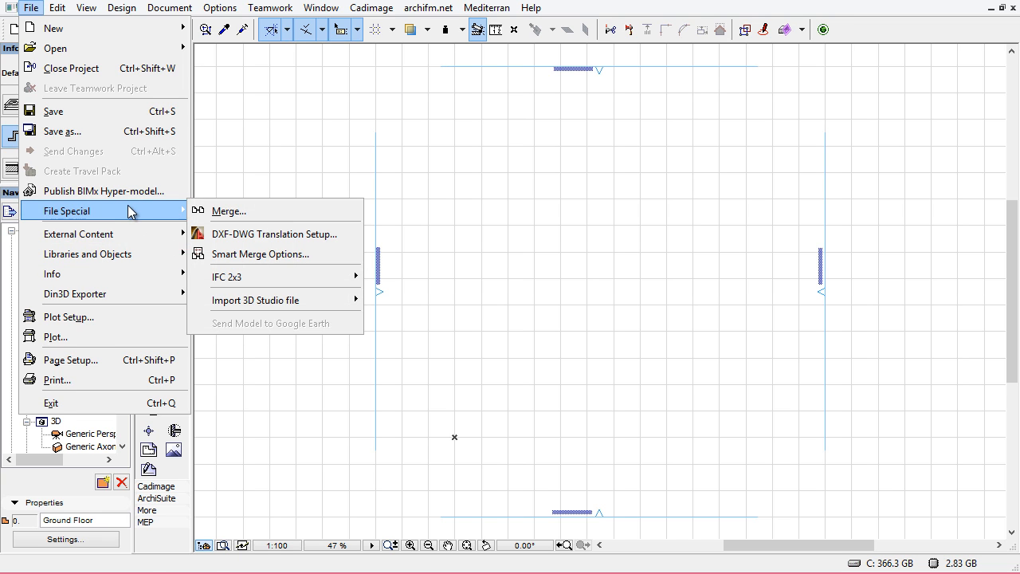
click(504, 297)
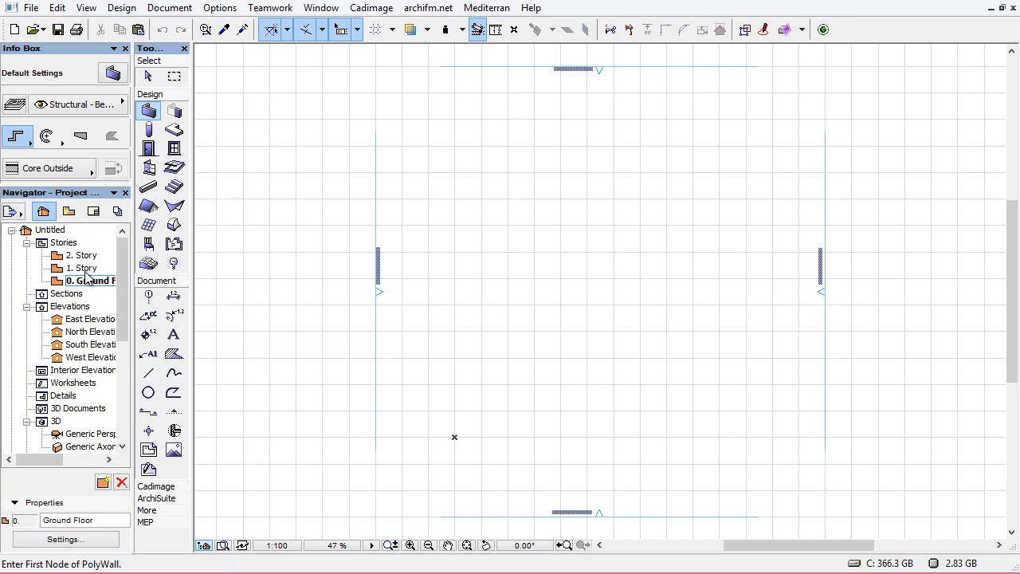
right_click(50, 230)
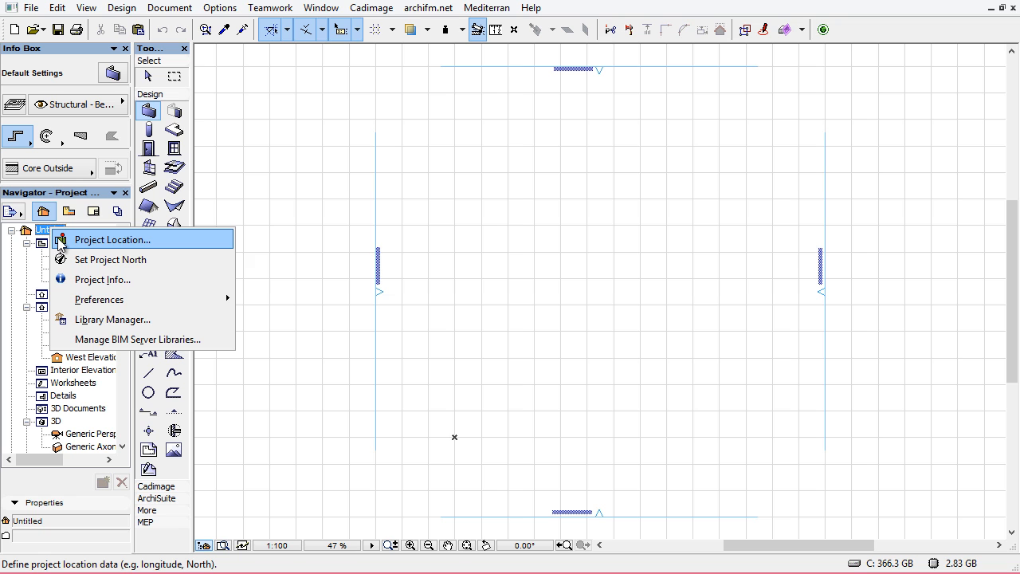
click(62, 243)
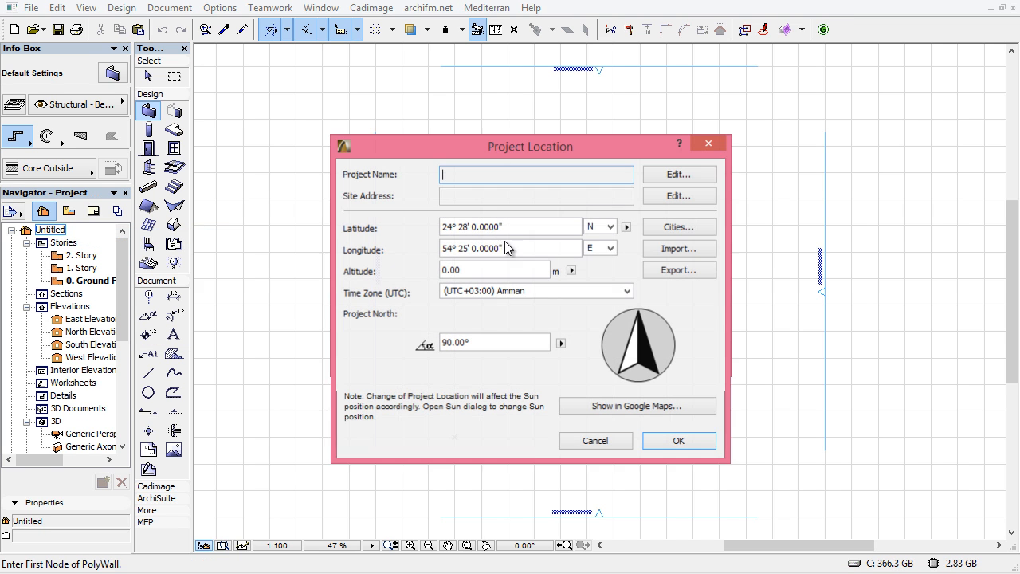
click(678, 248)
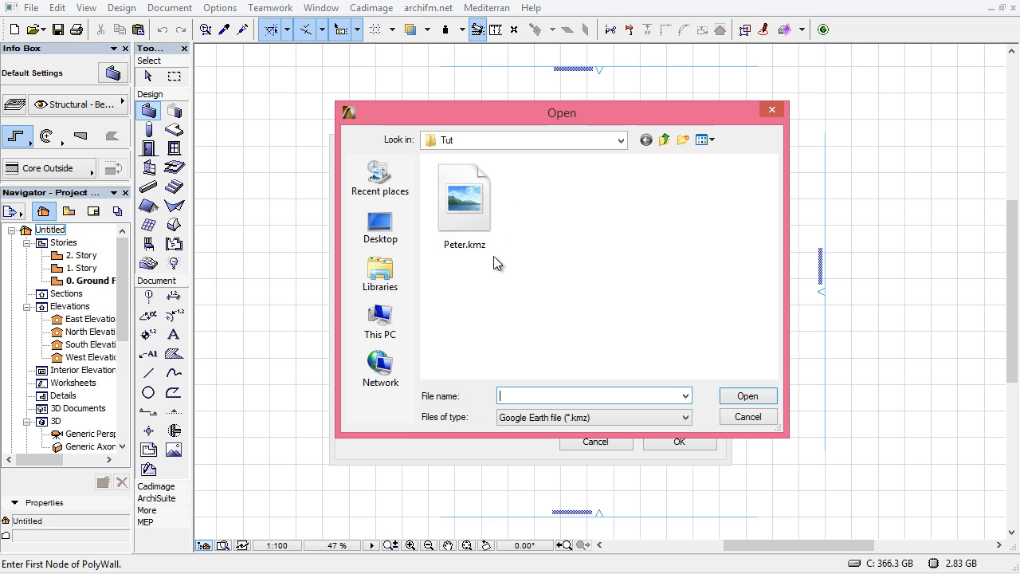
click(461, 221)
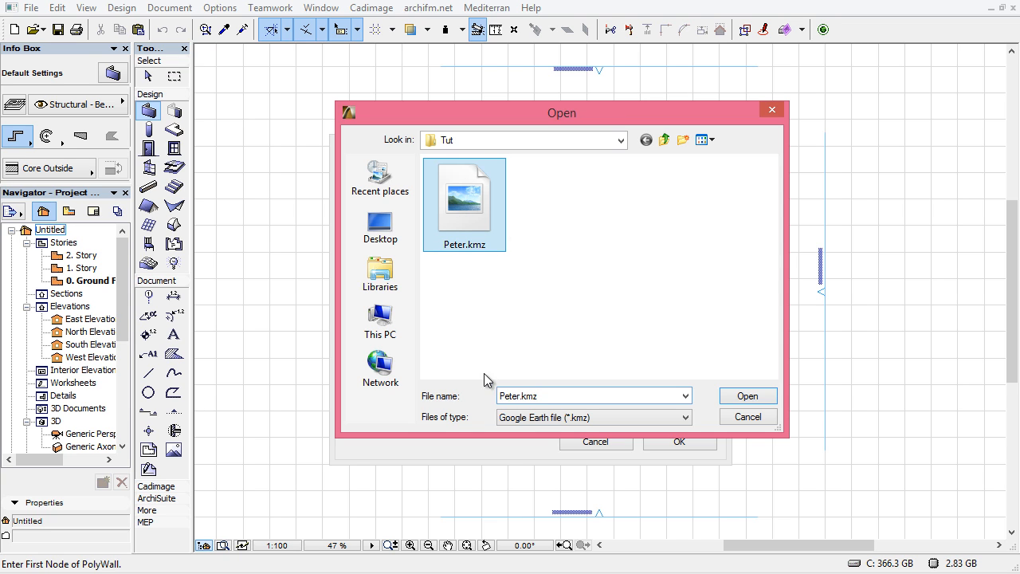
click(747, 396)
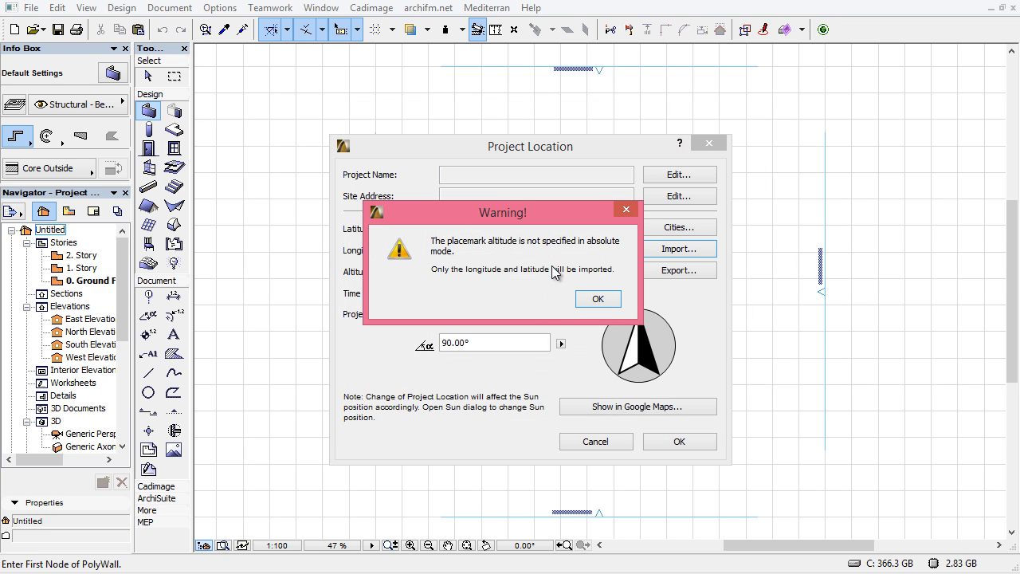
drag(460, 221, 417, 208)
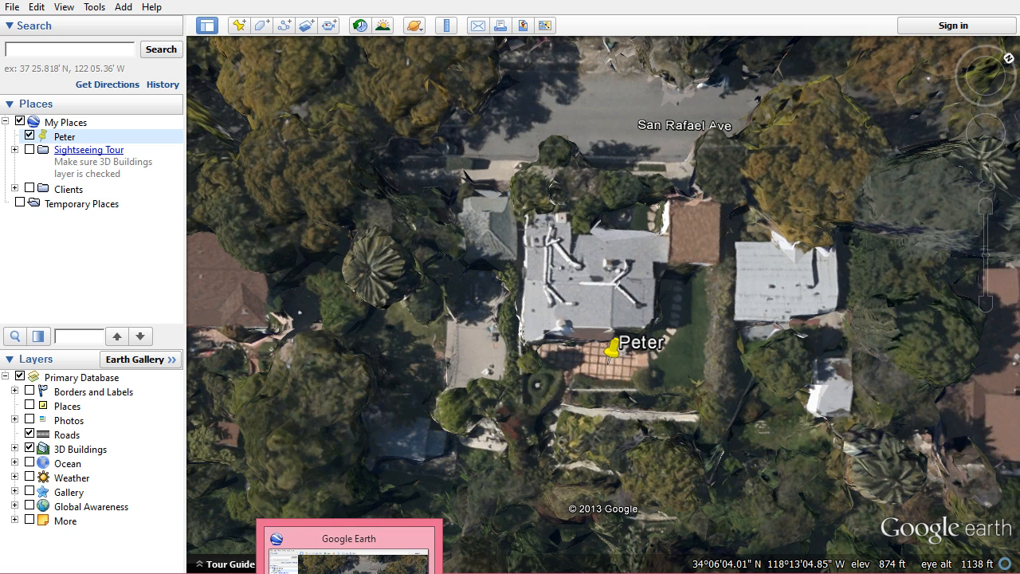
Back in the Project Location settings, dismiss the altitude warning and set the altitude to 1138 ft
click(349, 573)
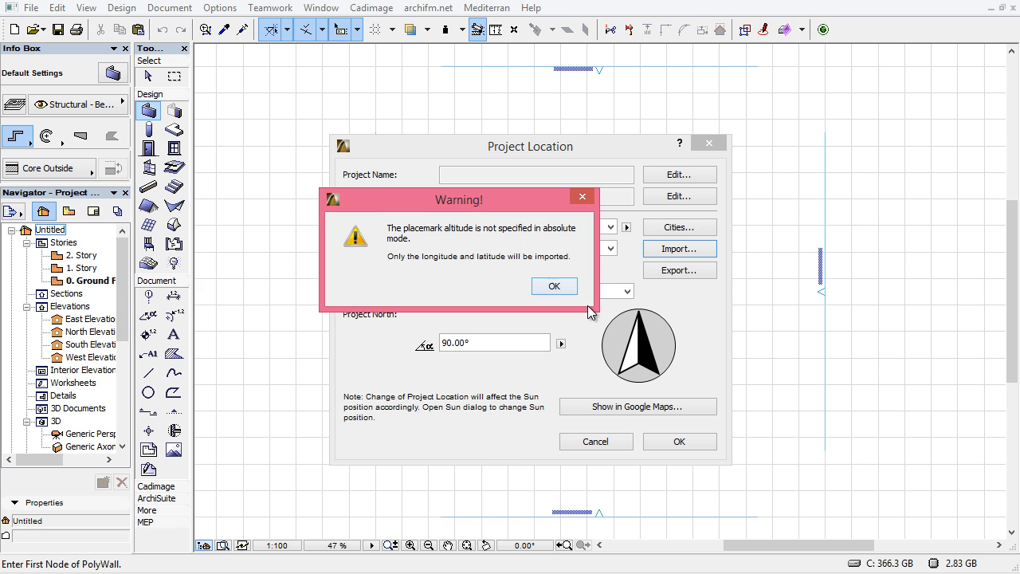
click(555, 286)
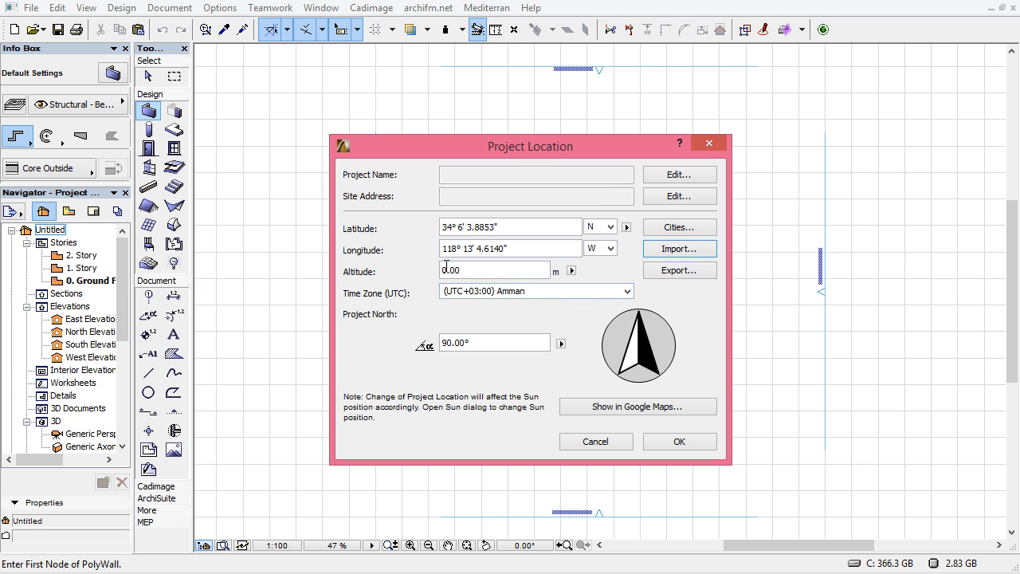
double_click(474, 270)
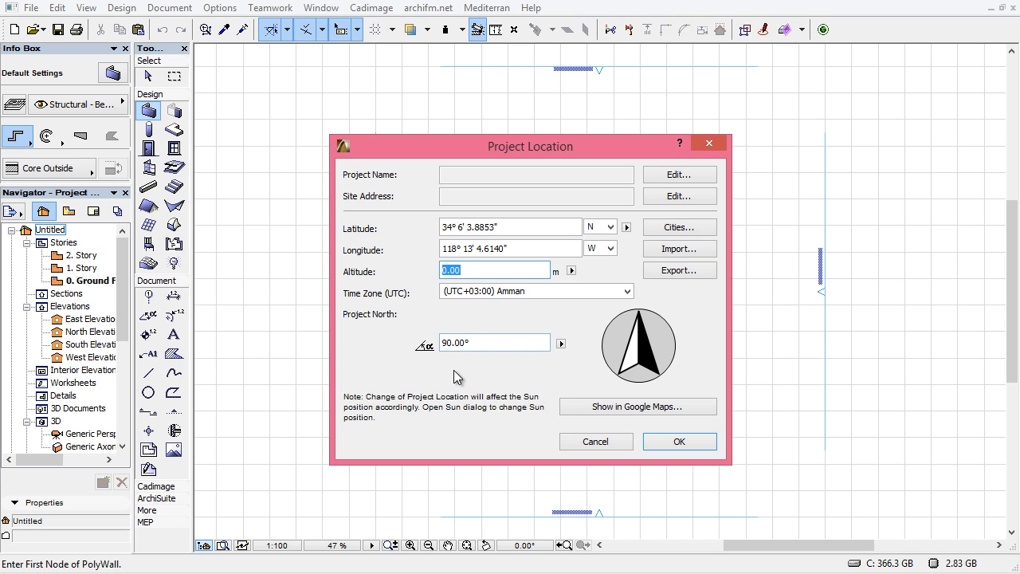
click(571, 270)
click(614, 287)
Set Project North to 193.00° and the time zone to (UTC-08:00) Pacific Time (US & Canada), then confirm the location
click(628, 291)
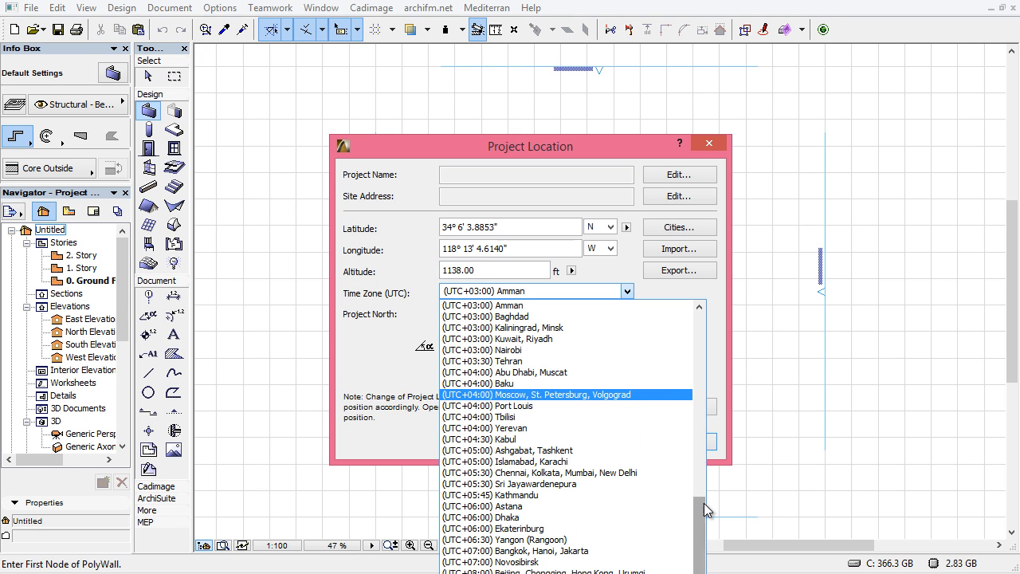
drag(705, 511, 695, 316)
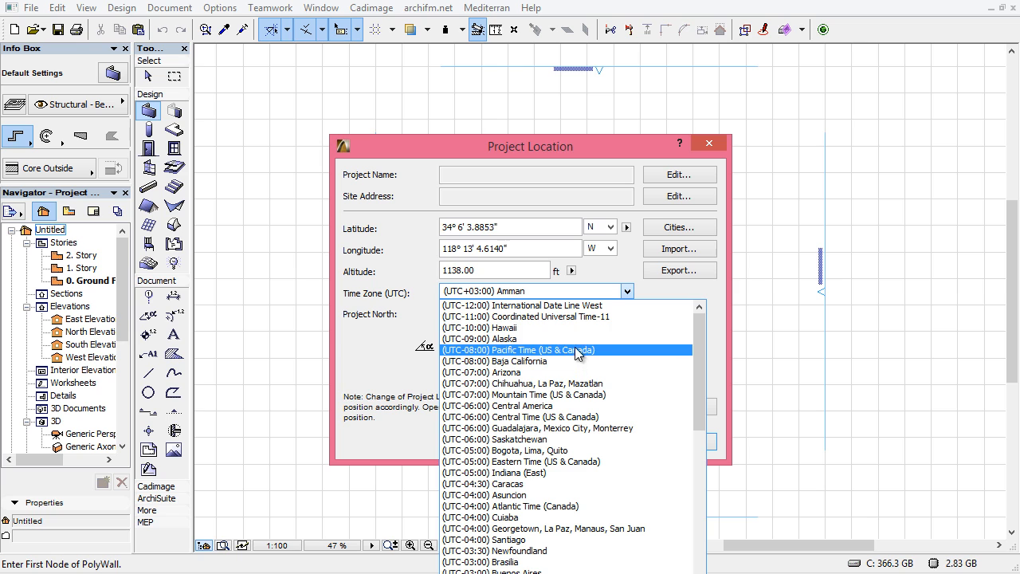
scroll(586, 391, down, 1)
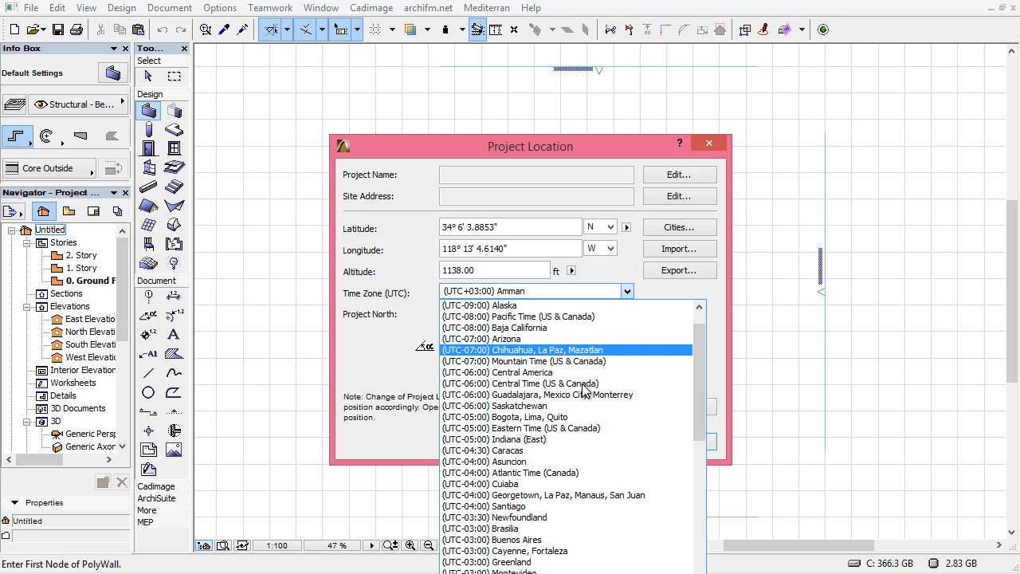
scroll(586, 391, down, 1)
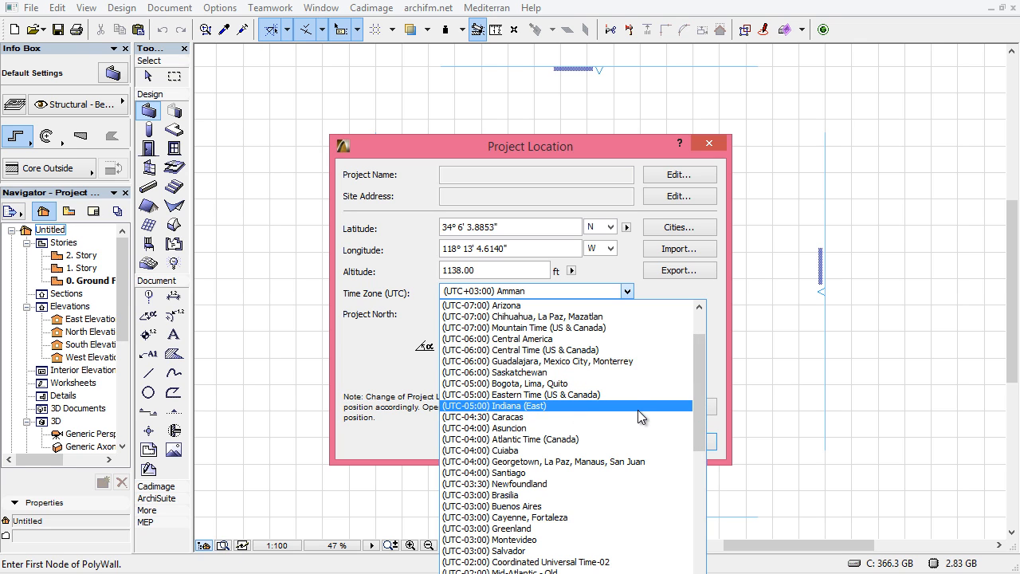
scroll(638, 399, up, 2)
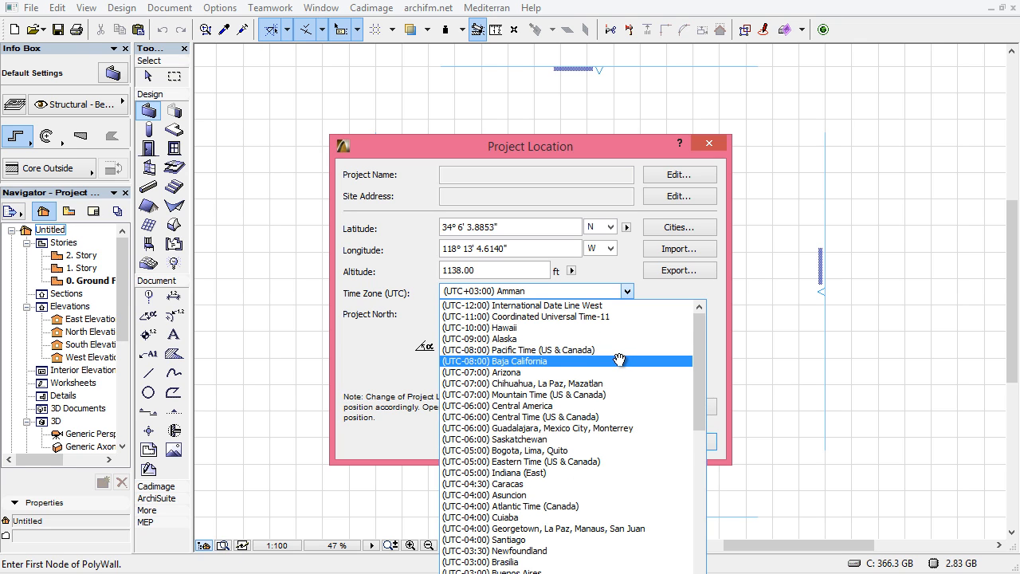
click(612, 351)
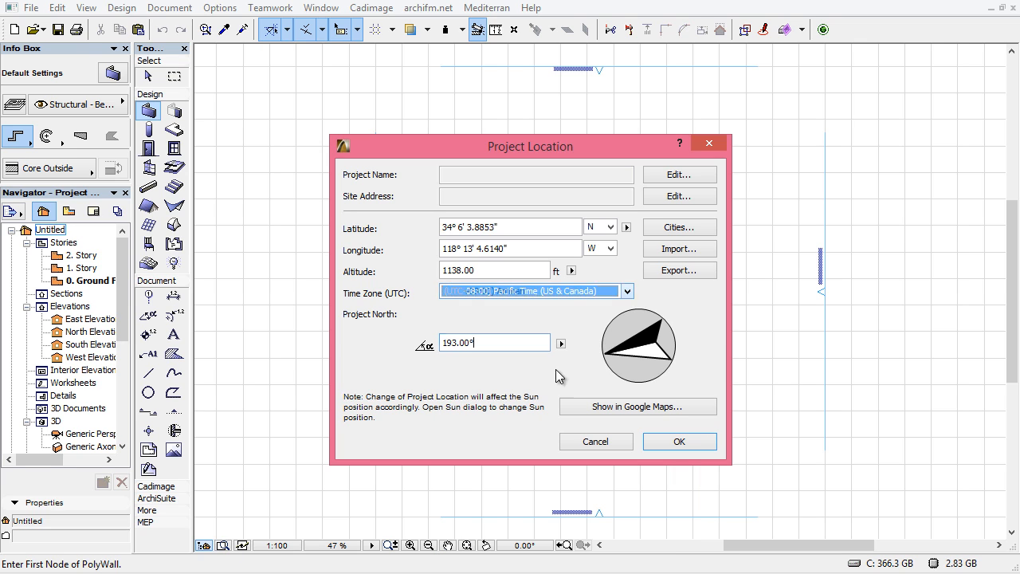
click(628, 292)
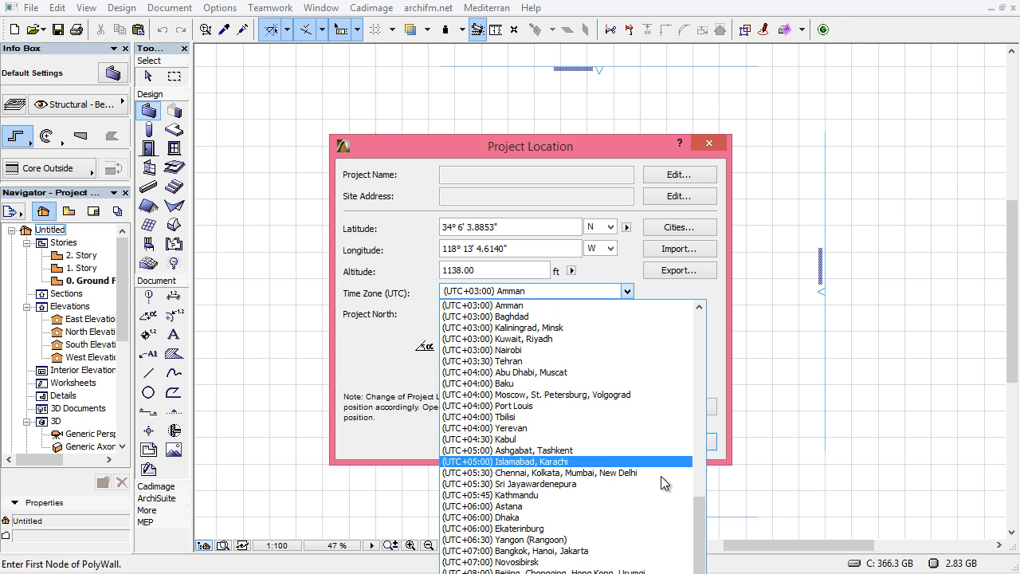
drag(700, 509, 692, 315)
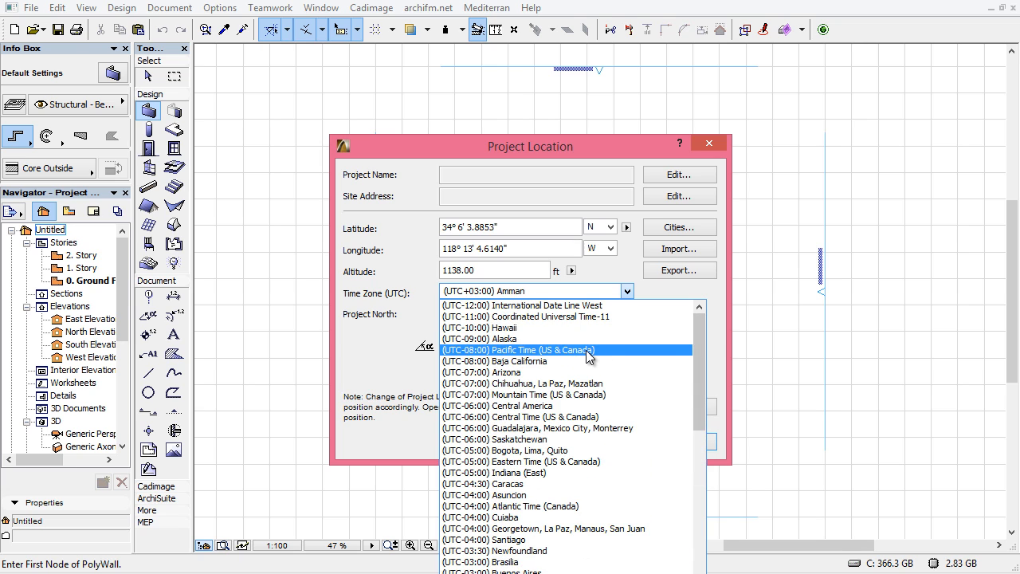
click(574, 350)
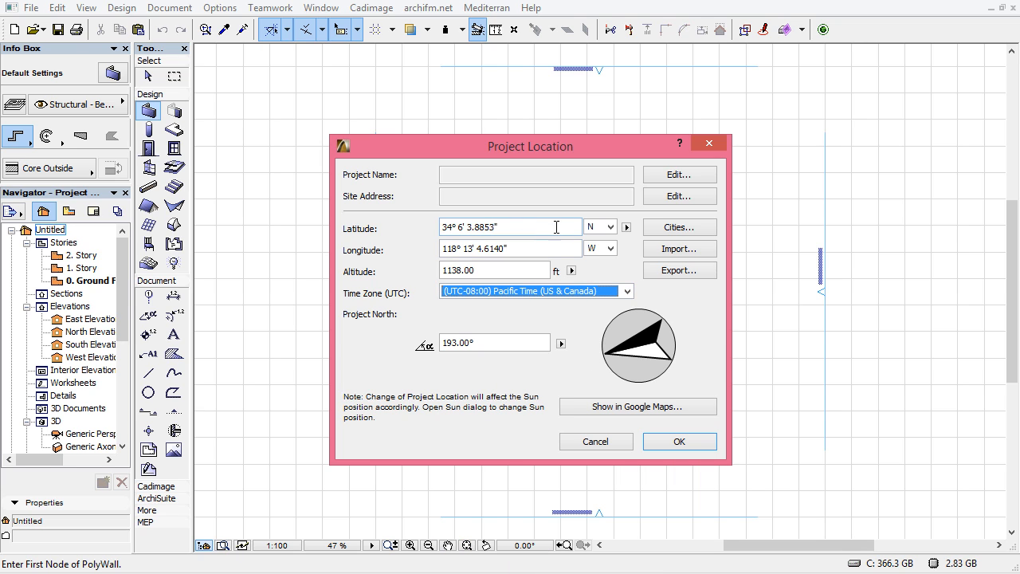
click(669, 442)
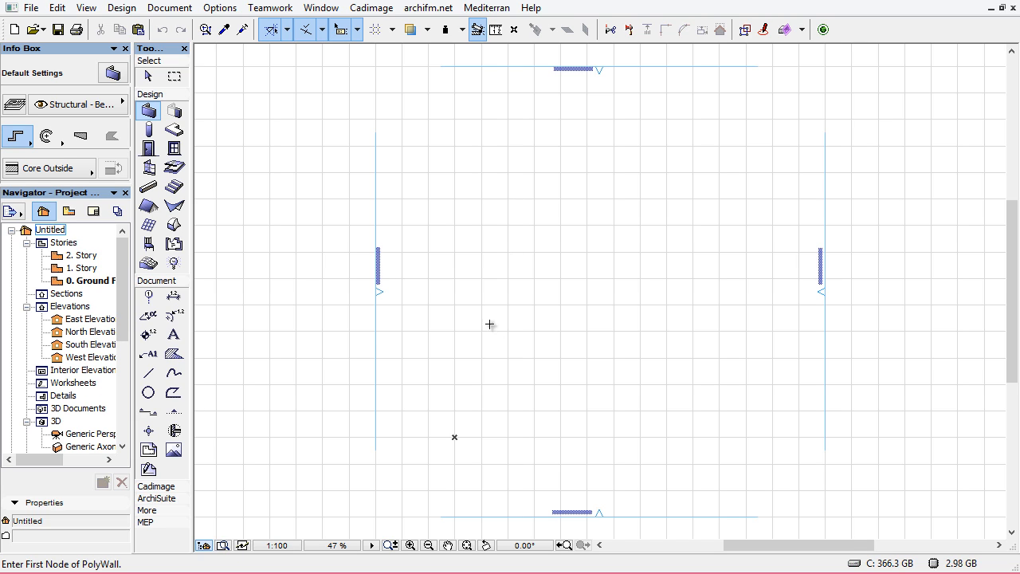
Merge Site.skp from the Tut folder into the plan, anchoring it at the existing site marker point
click(30, 8)
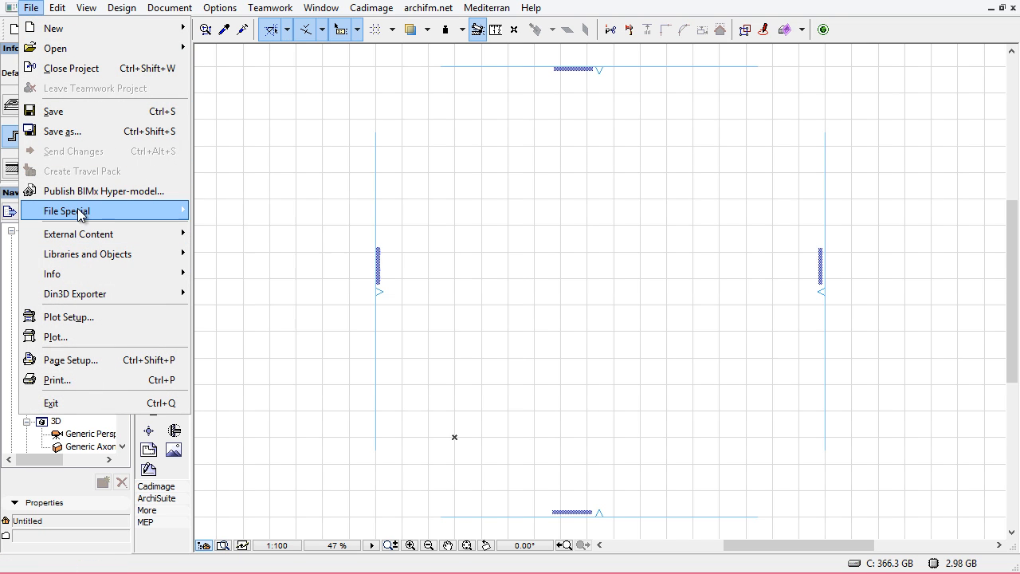
mouse_move(68, 220)
click(239, 211)
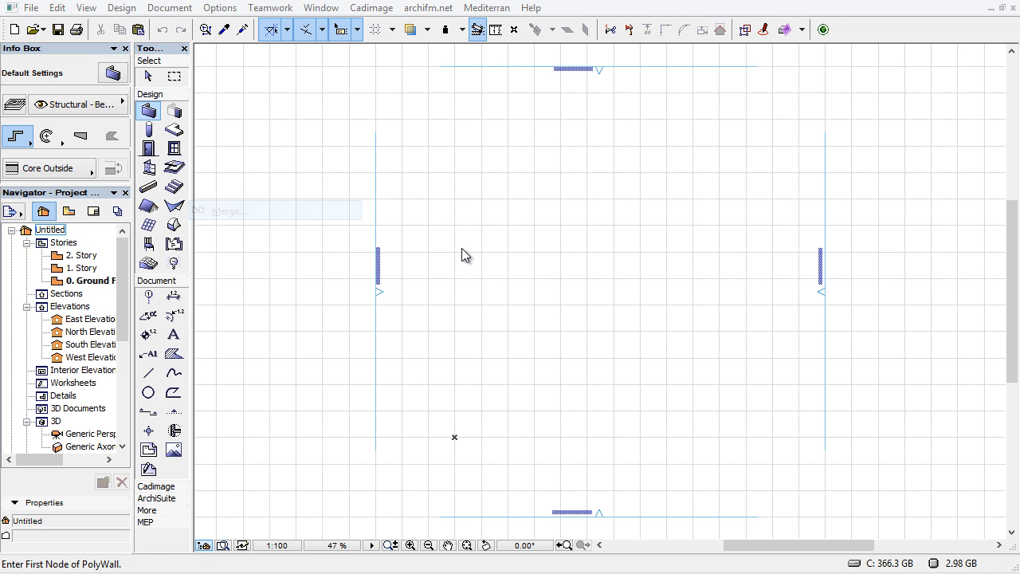
click(412, 201)
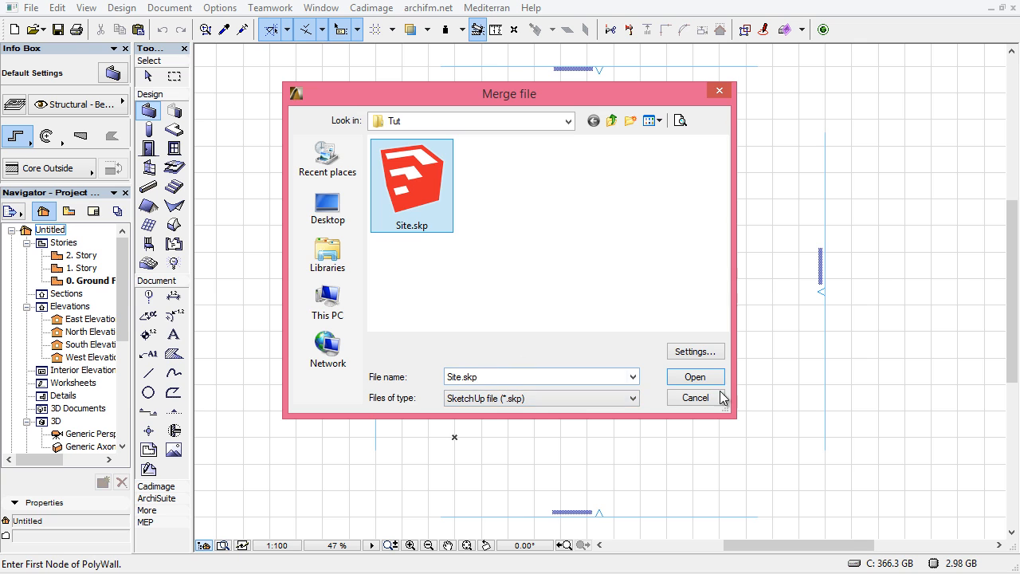
click(696, 381)
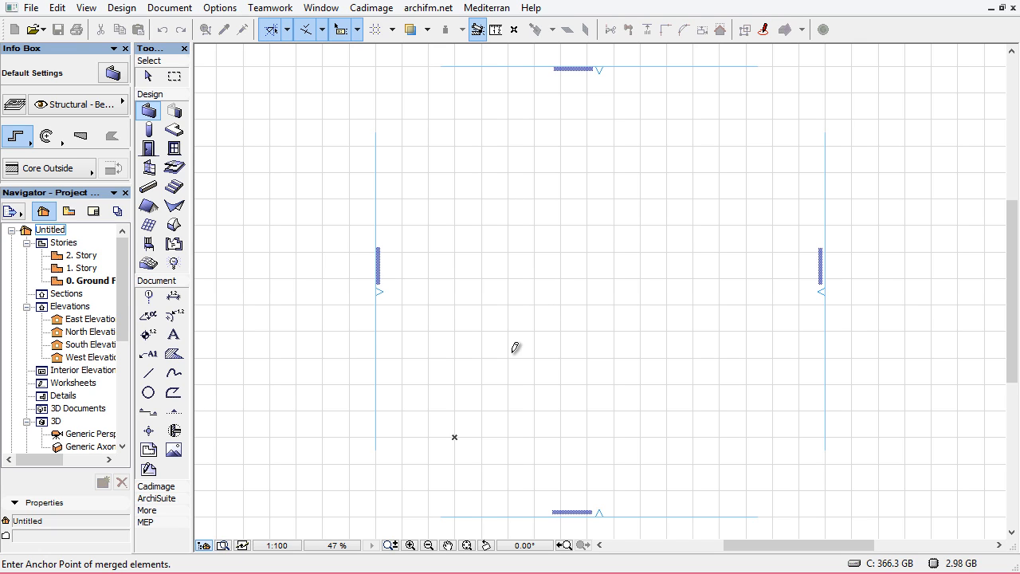
click(454, 436)
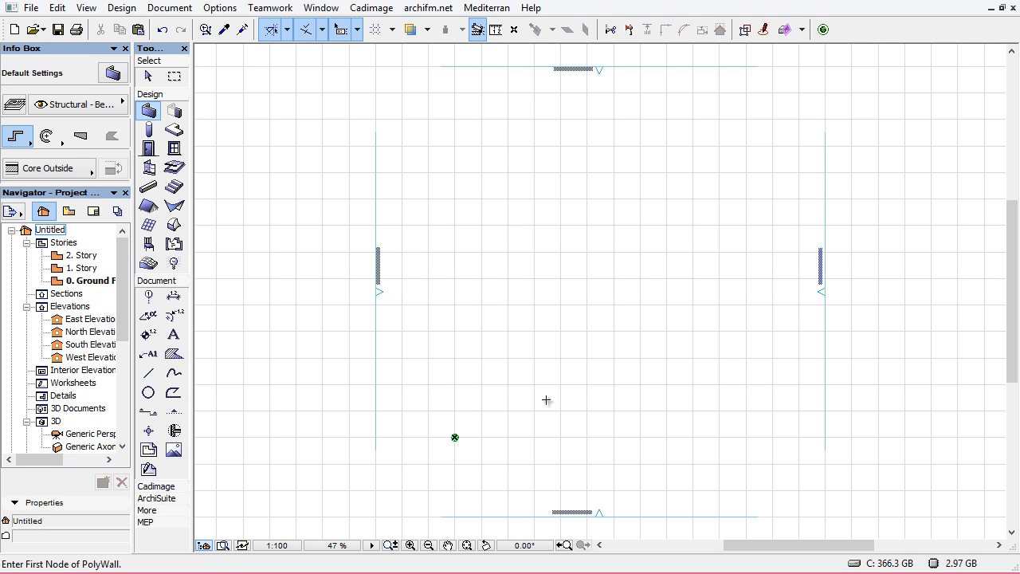
Inspect the merged site object's placement and its object settings
scroll(455, 437, up, 5)
scroll(471, 419, down, 4)
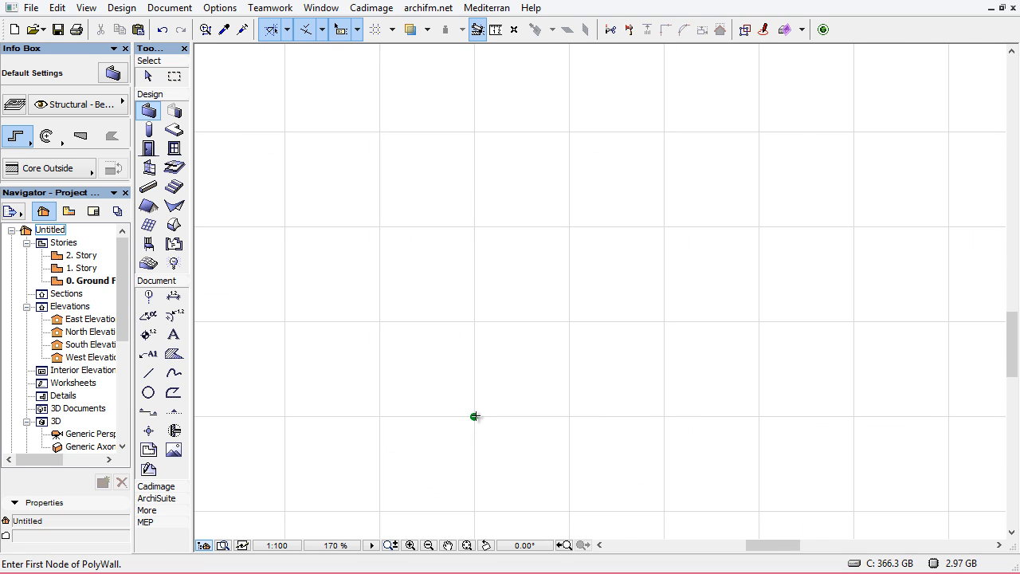
scroll(476, 415, down, 4)
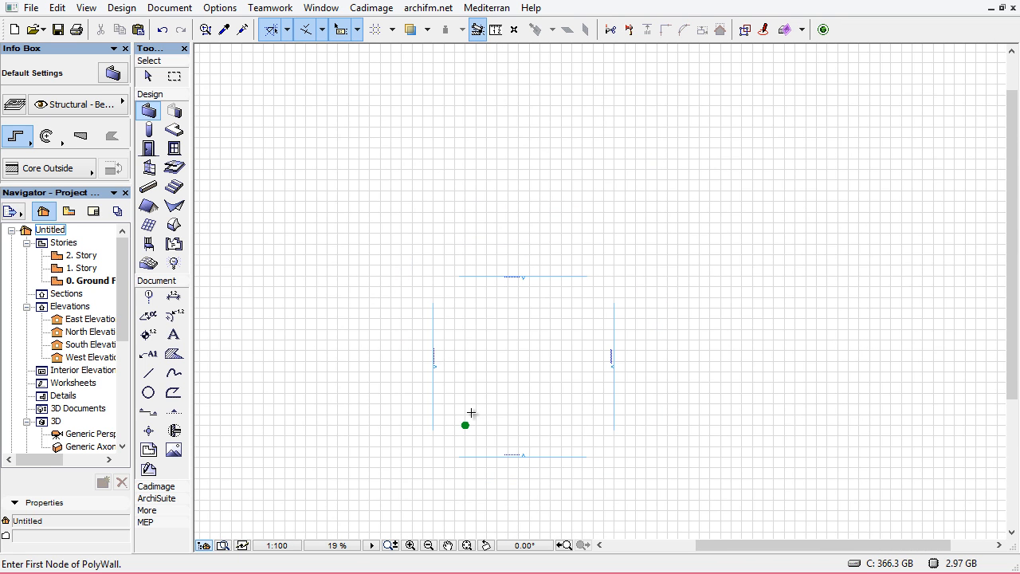
scroll(462, 419, up, 5)
middle_drag(508, 426, 503, 392)
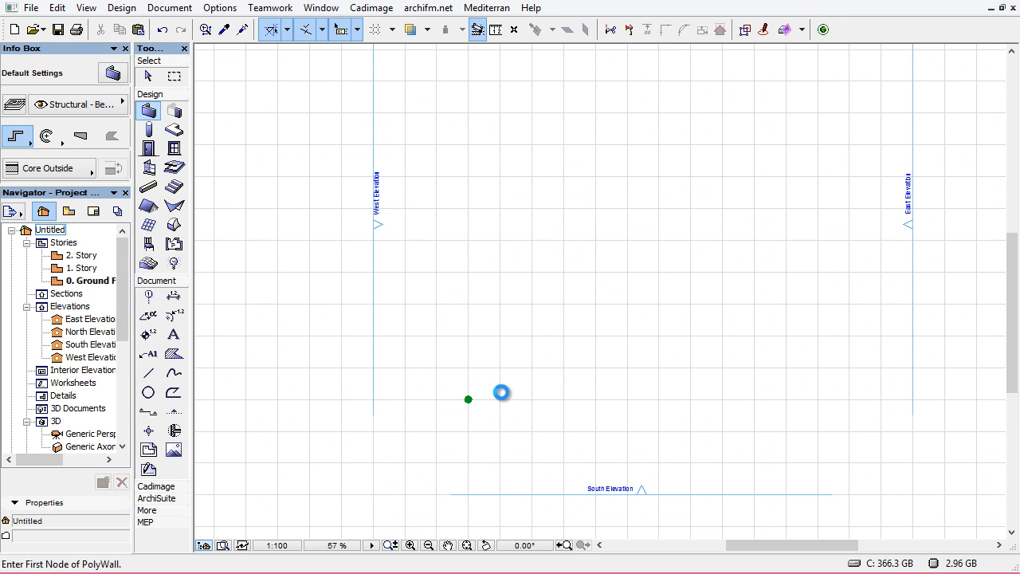
key(Escape)
mouse_move(470, 405)
mouse_down()
mouse_move(483, 412)
mouse_move(454, 391)
mouse_up()
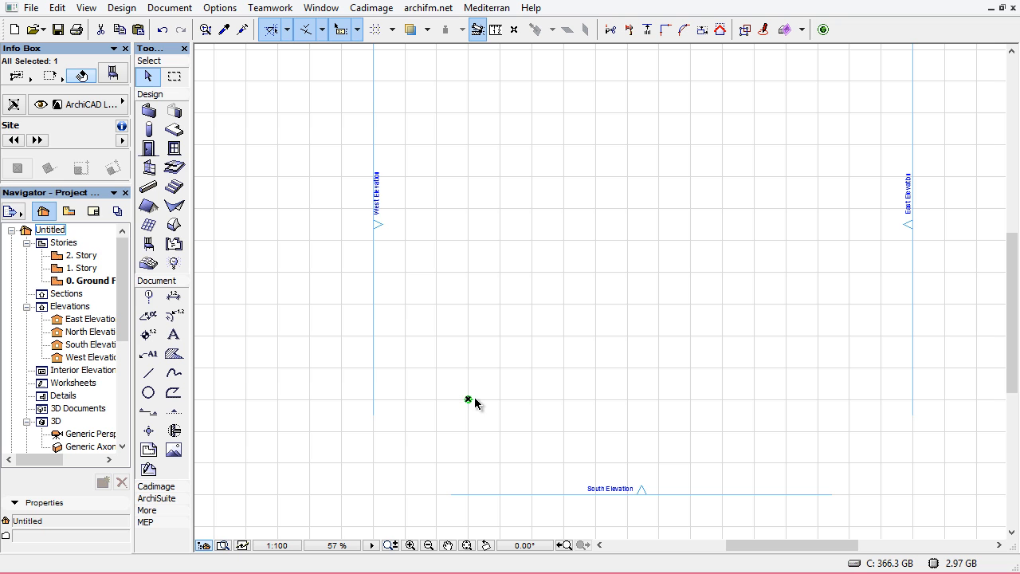
double_click(477, 398)
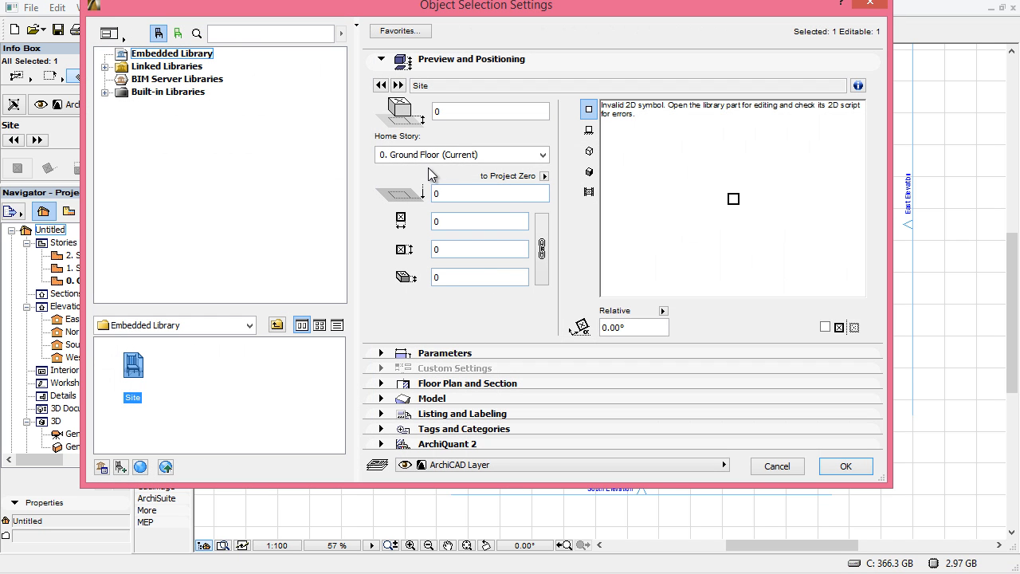
click(585, 158)
click(588, 169)
click(590, 111)
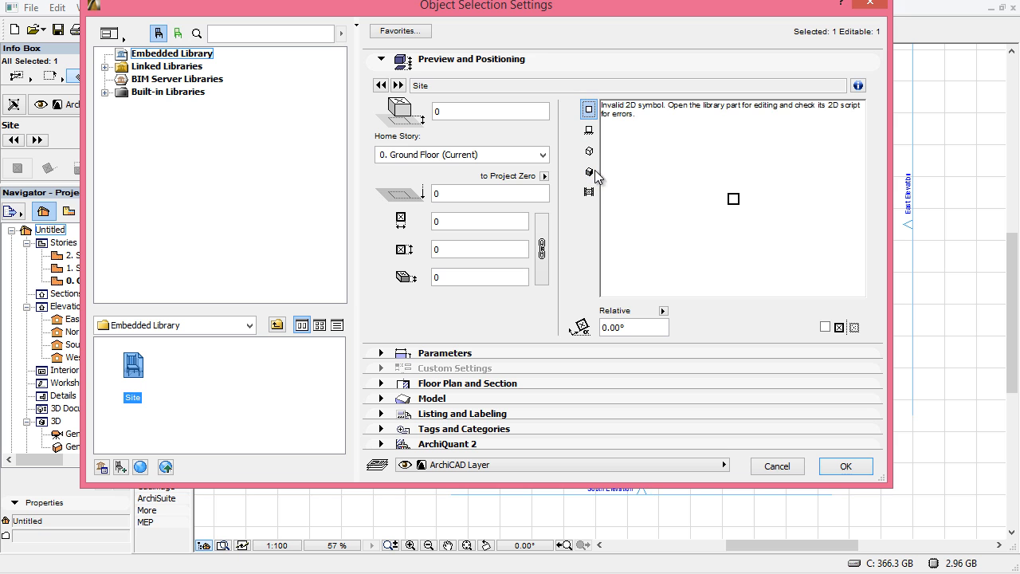
click(787, 465)
click(576, 363)
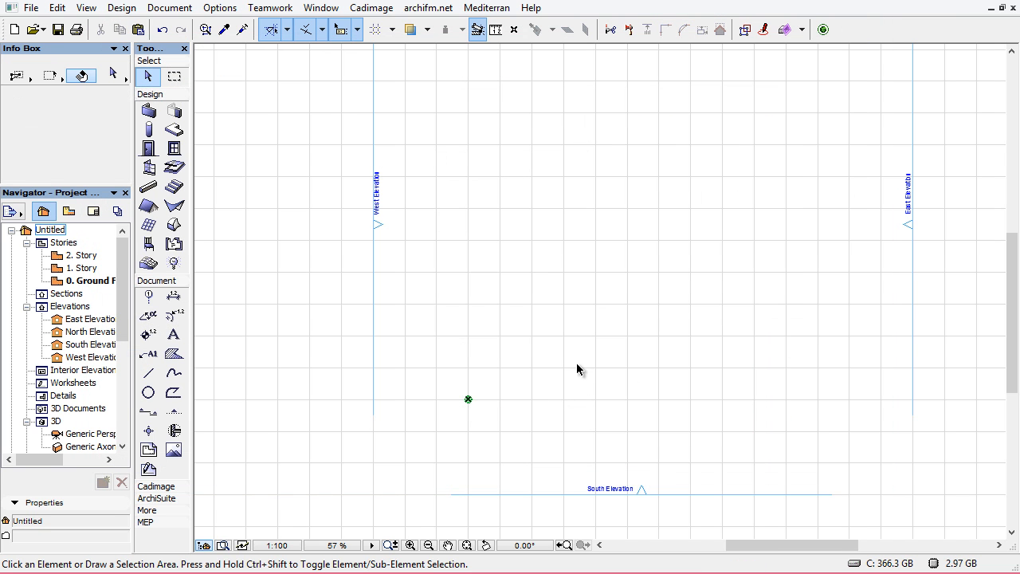
Examine the merged site object in the 3D window and on the floor plan
key(F3)
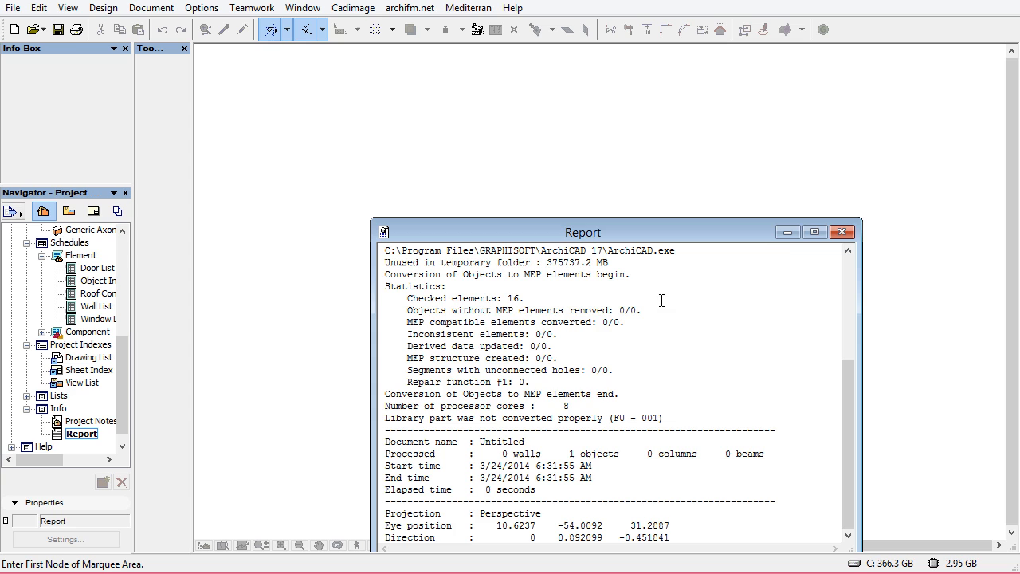
click(842, 232)
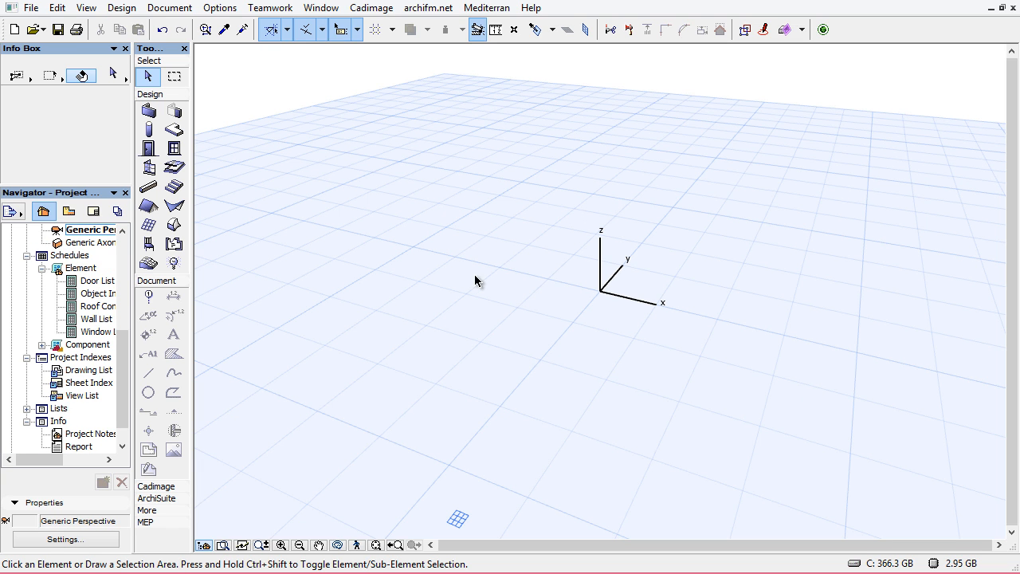
key(F2)
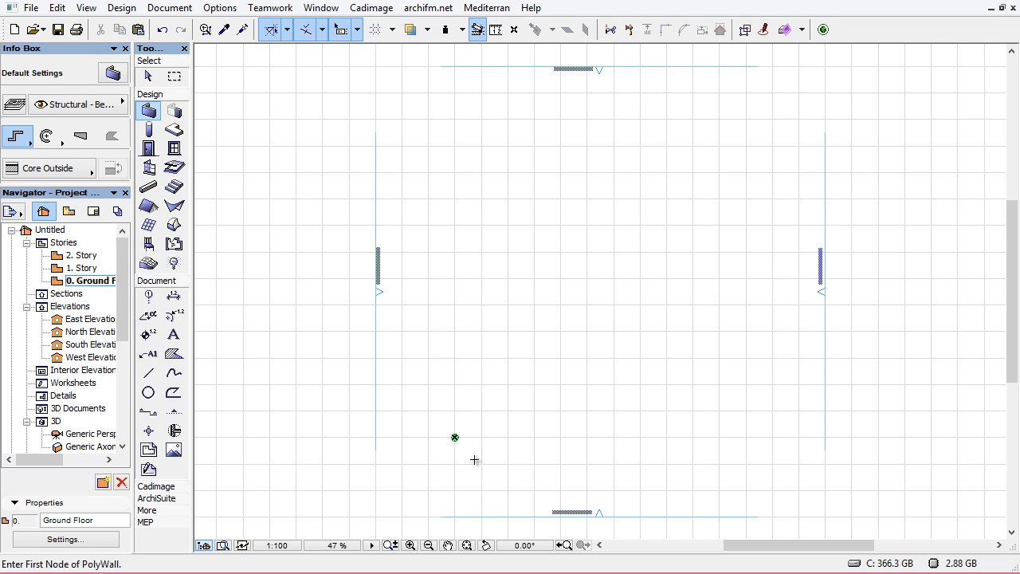
click(474, 460)
right_click(491, 384)
click(527, 524)
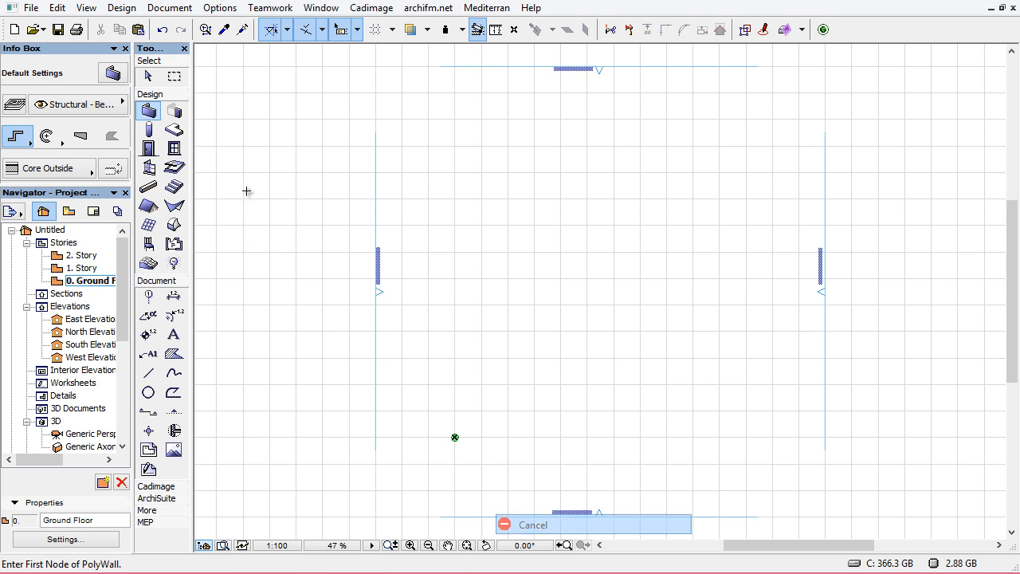
click(147, 76)
click(487, 434)
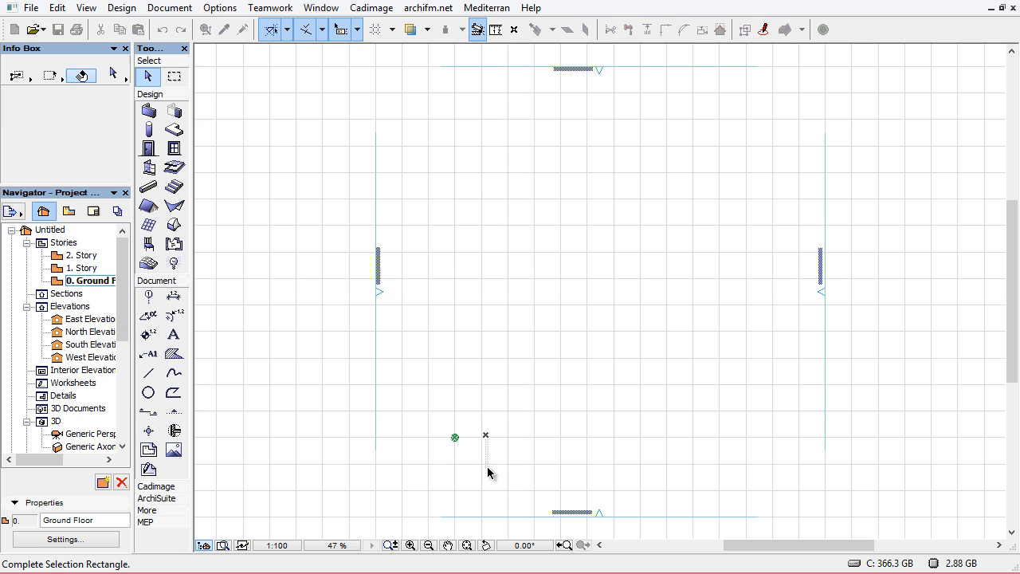
click(428, 452)
key(Escape)
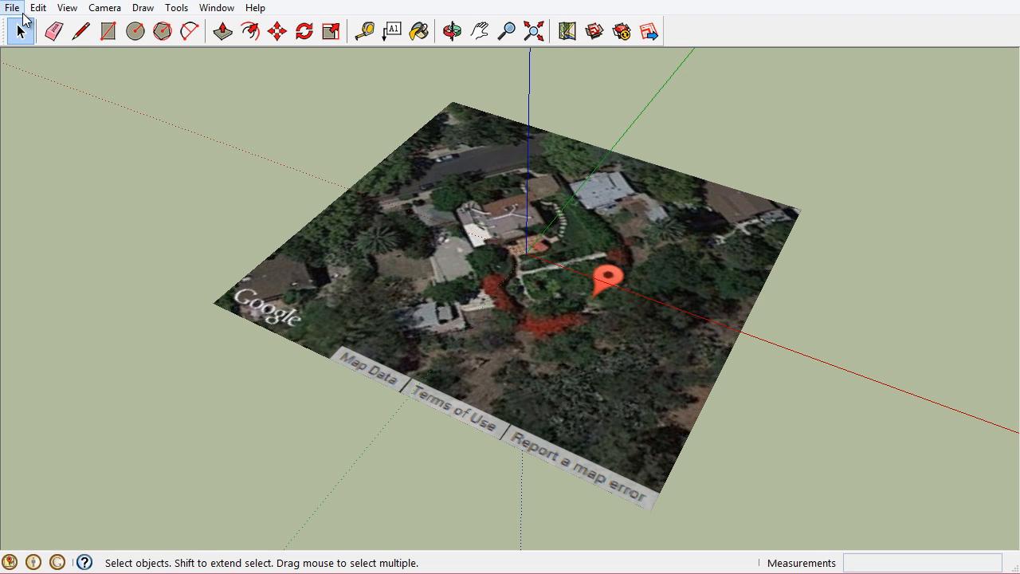
Save the model as Site.skp in SketchUp Version 8 format, replacing the existing file in the Tut folder
click(15, 9)
click(47, 86)
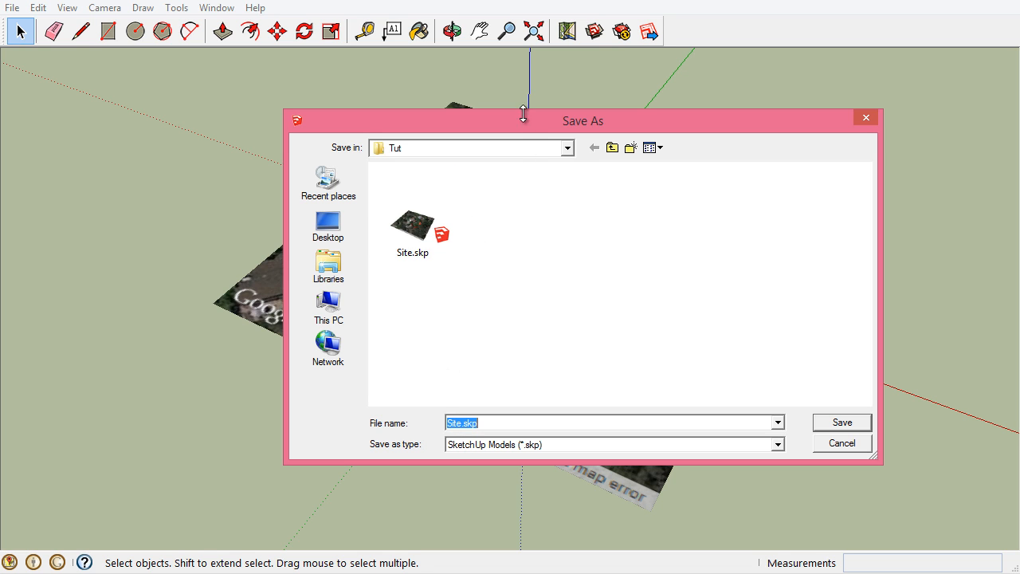
drag(487, 119, 442, 34)
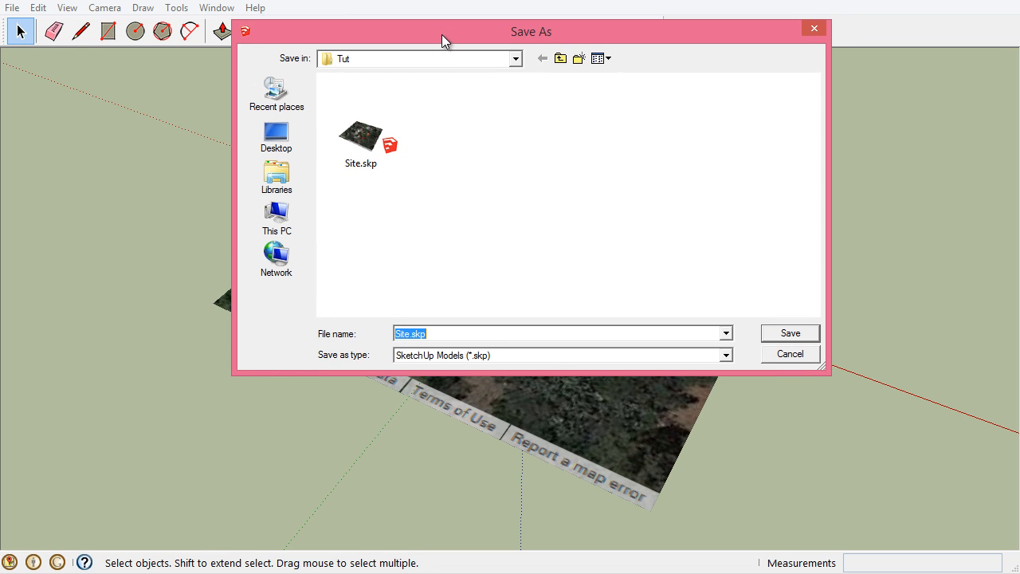
click(418, 358)
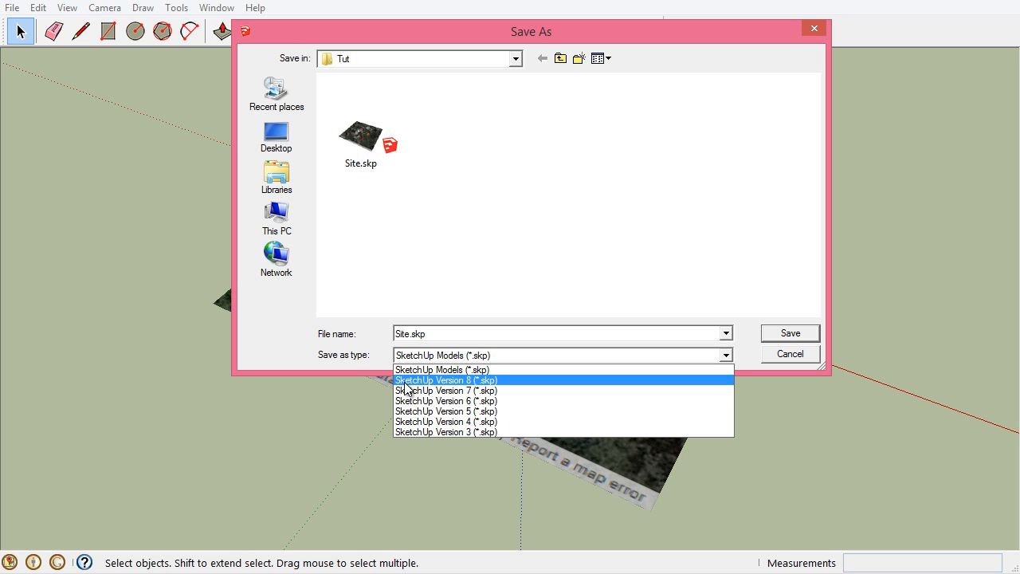
click(405, 381)
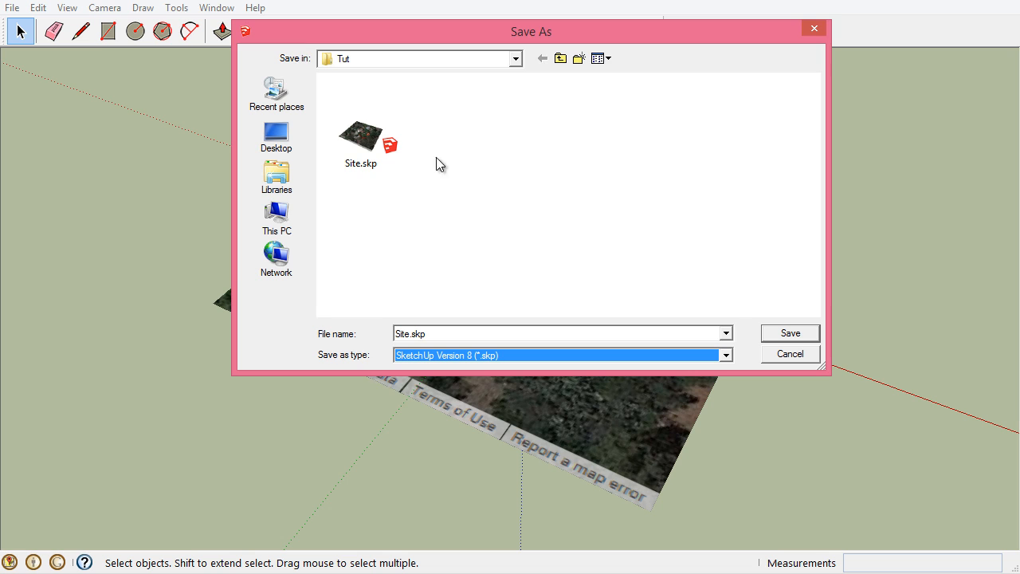
click(360, 147)
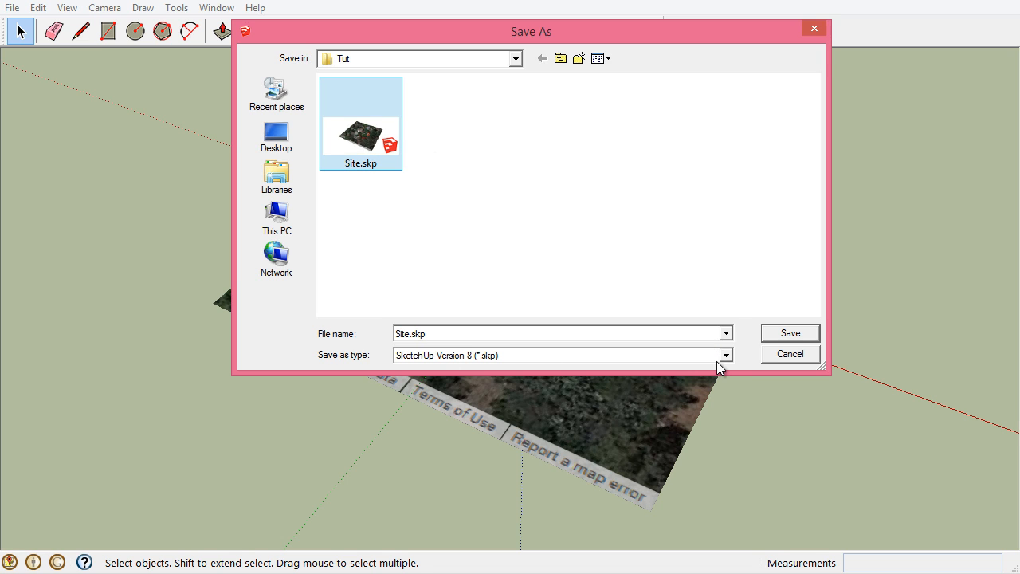
click(789, 335)
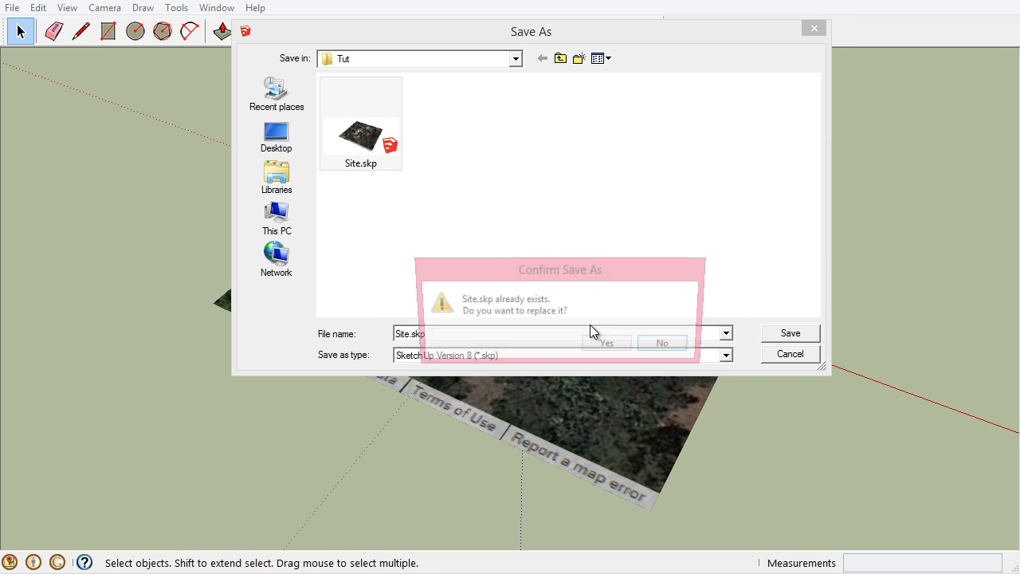
click(608, 346)
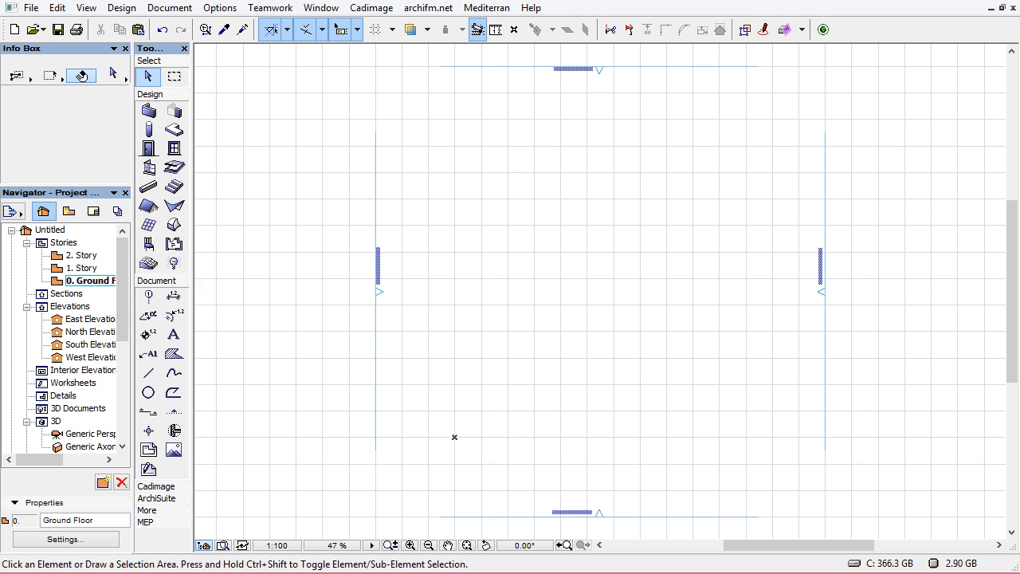
Merge the Site.skp file from the Tut folder into the floor plan
click(30, 8)
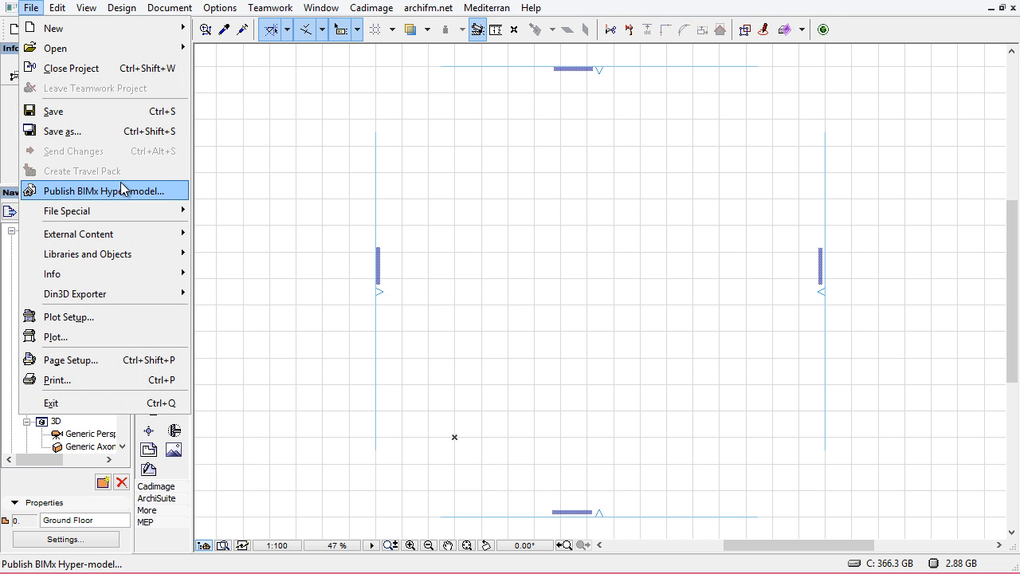
mouse_move(124, 209)
click(227, 210)
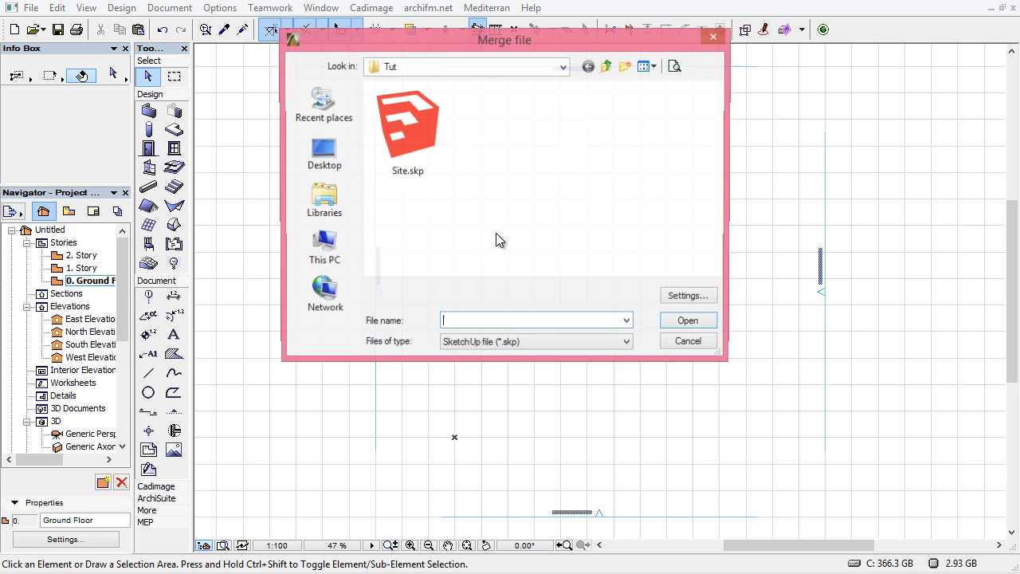
click(423, 152)
click(688, 324)
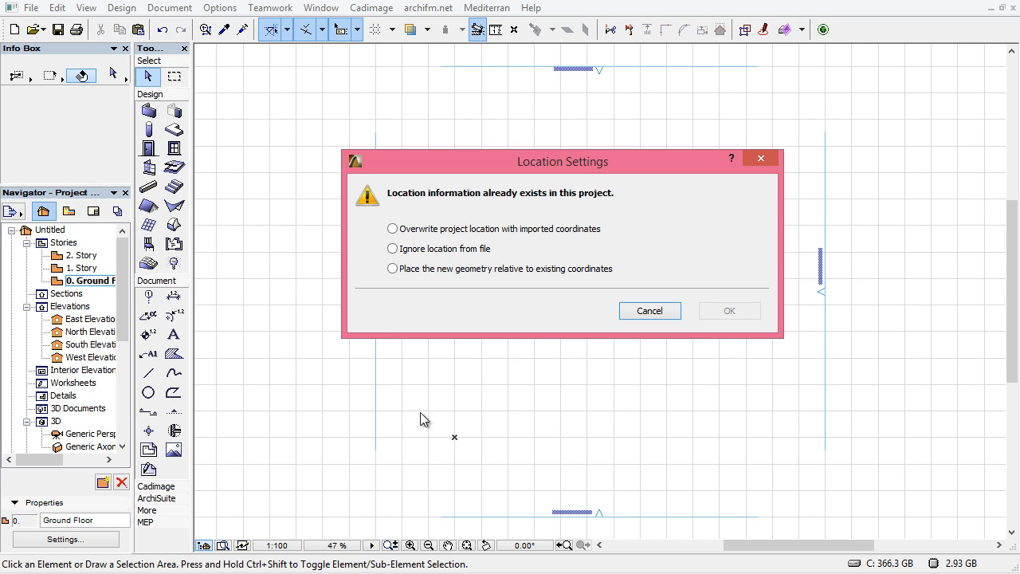
Choose to ignore the location from the file and place the merged site at the existing marker point
mouse_move(417, 167)
mouse_down()
mouse_move(425, 154)
mouse_move(416, 168)
mouse_up()
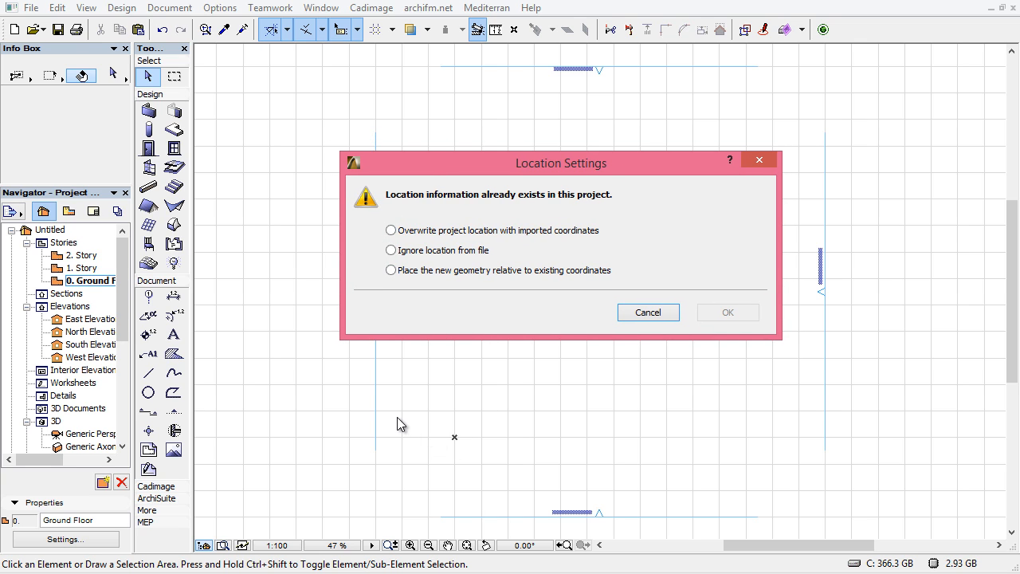
click(391, 231)
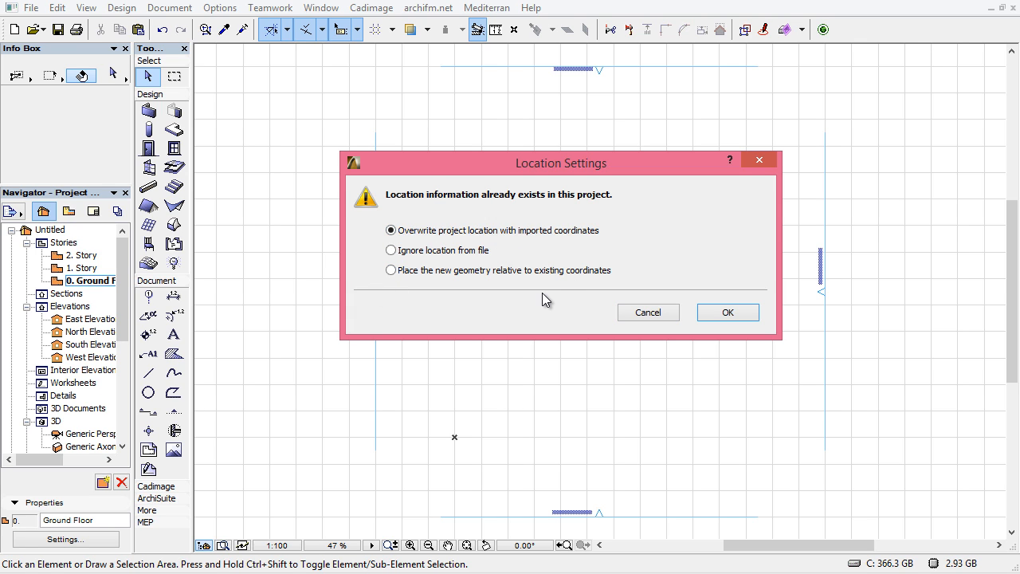
click(393, 251)
click(390, 271)
click(392, 231)
click(391, 250)
click(742, 313)
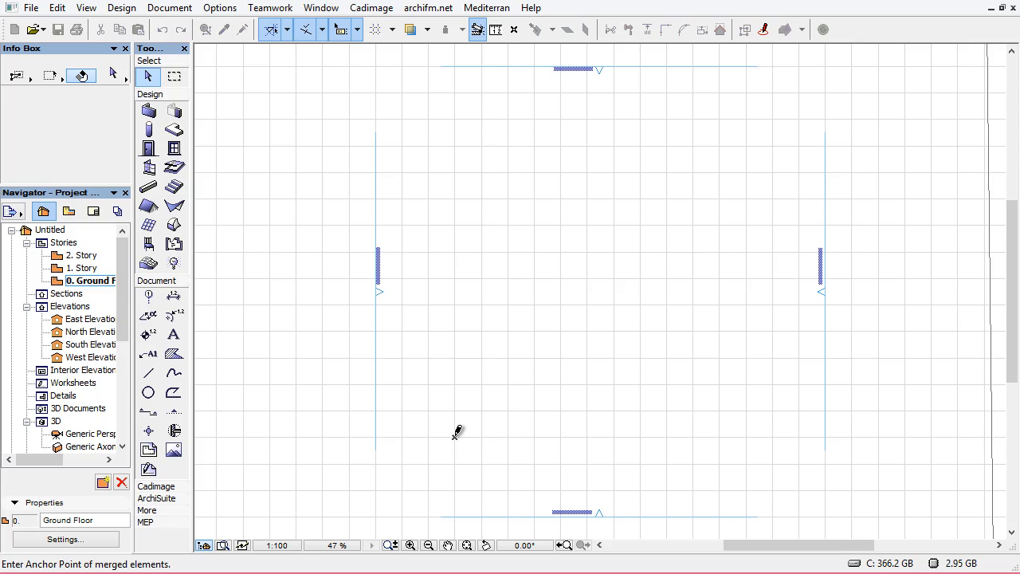
click(457, 432)
click(522, 352)
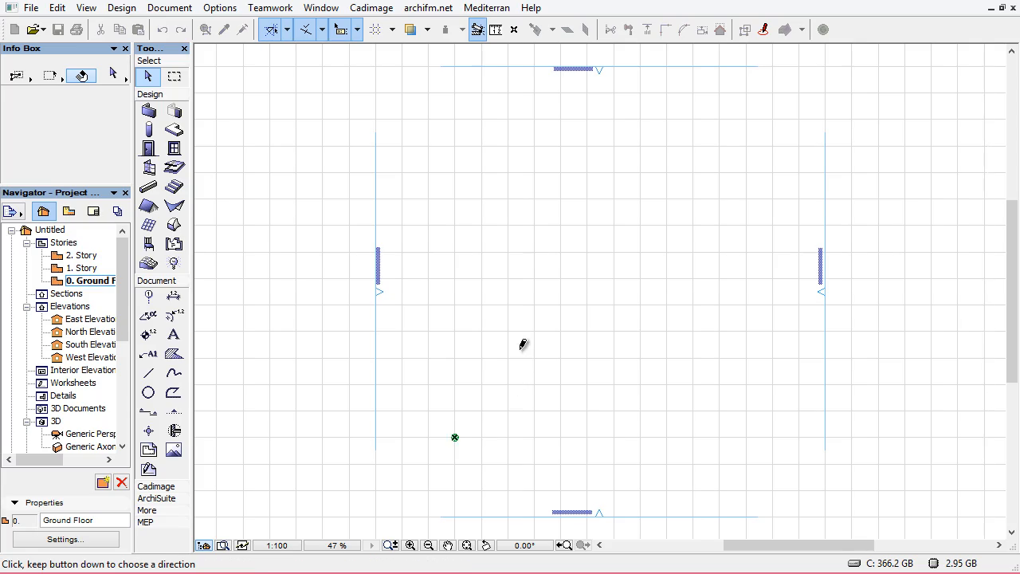
middle_click(519, 347)
middle_click(519, 347)
scroll(534, 301, down, 2)
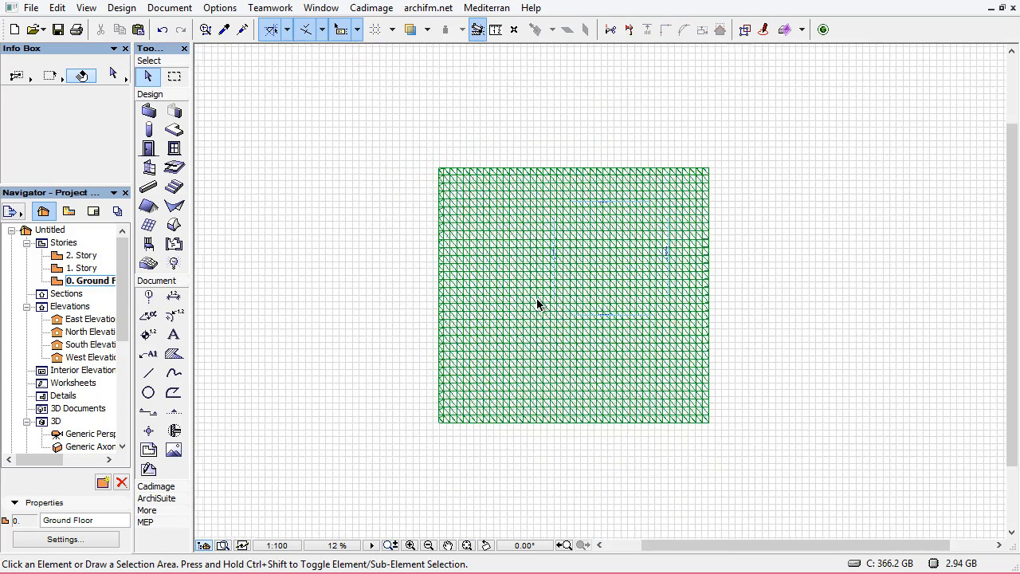
Inspect the merged site terrain in the 3D window before returning to the floor plan
middle_drag(539, 303, 493, 305)
key(F3)
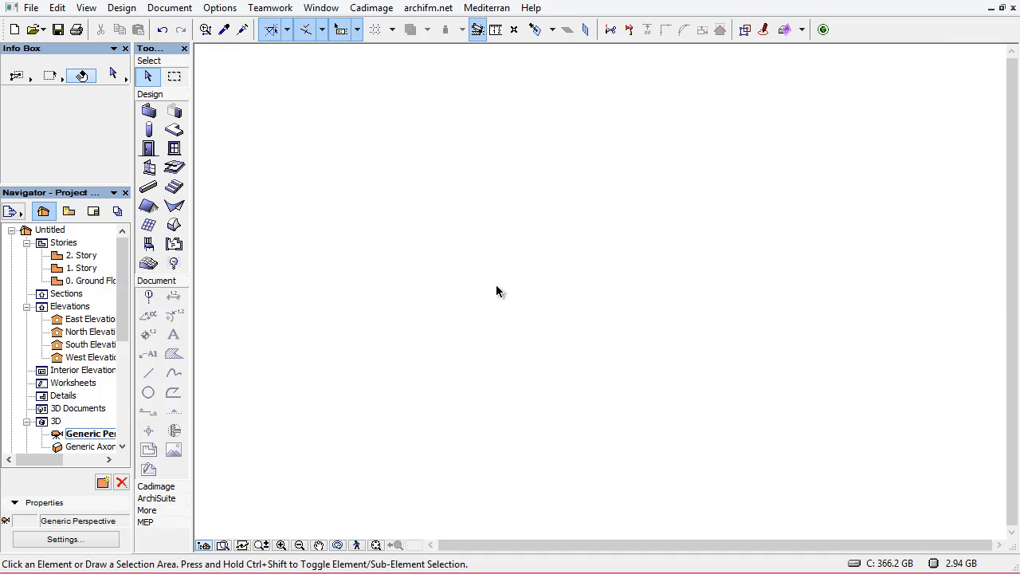
scroll(551, 288, down, 6)
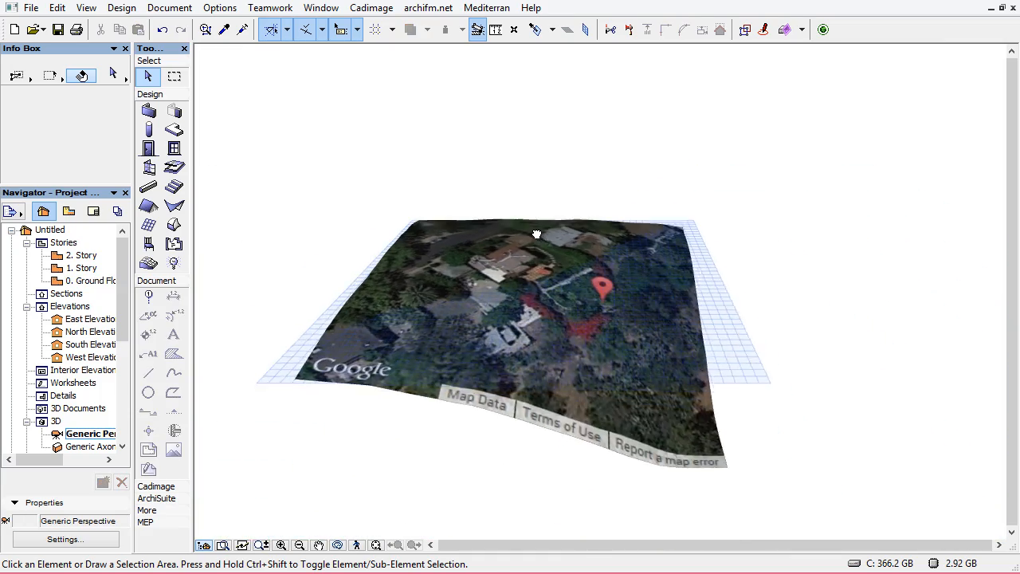
drag(678, 277, 584, 319)
click(585, 319)
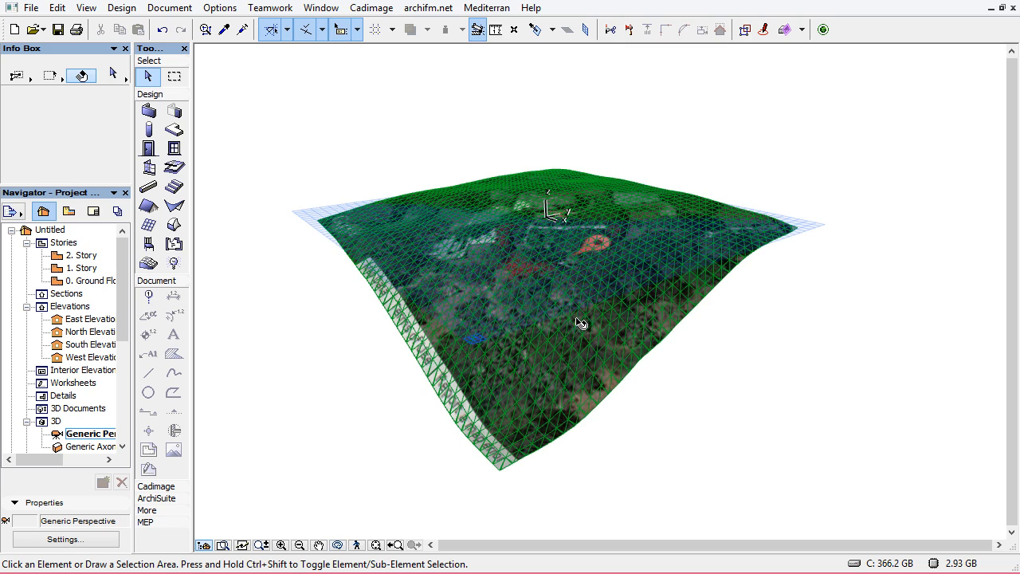
scroll(567, 313, down, 1)
middle_drag(563, 308, 588, 340)
key(F2)
Move the site mesh so its lower-left corner sits on the project origin marker
drag(450, 404, 695, 470)
key(ctrl+d)
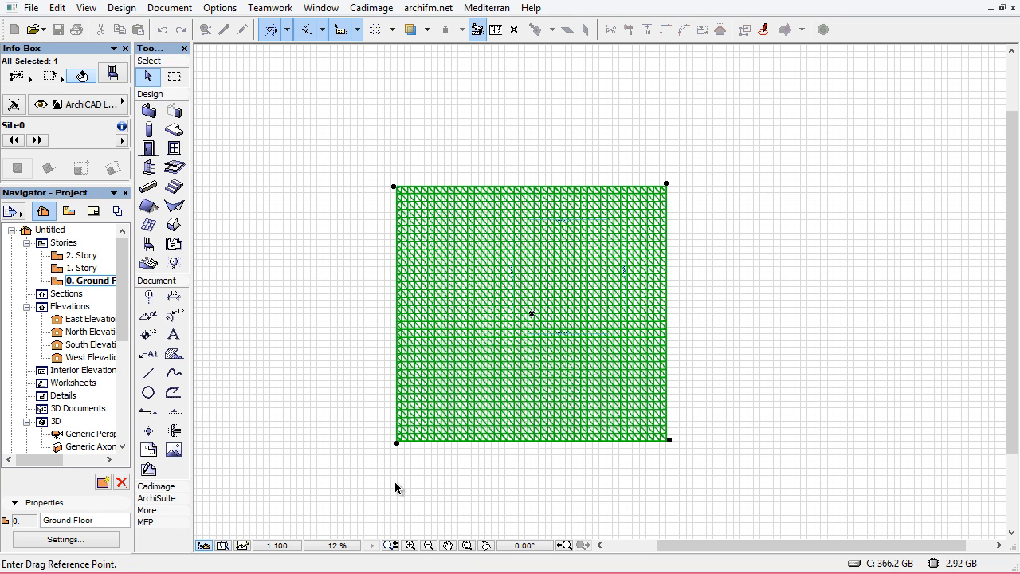
click(397, 443)
scroll(526, 323, up, 5)
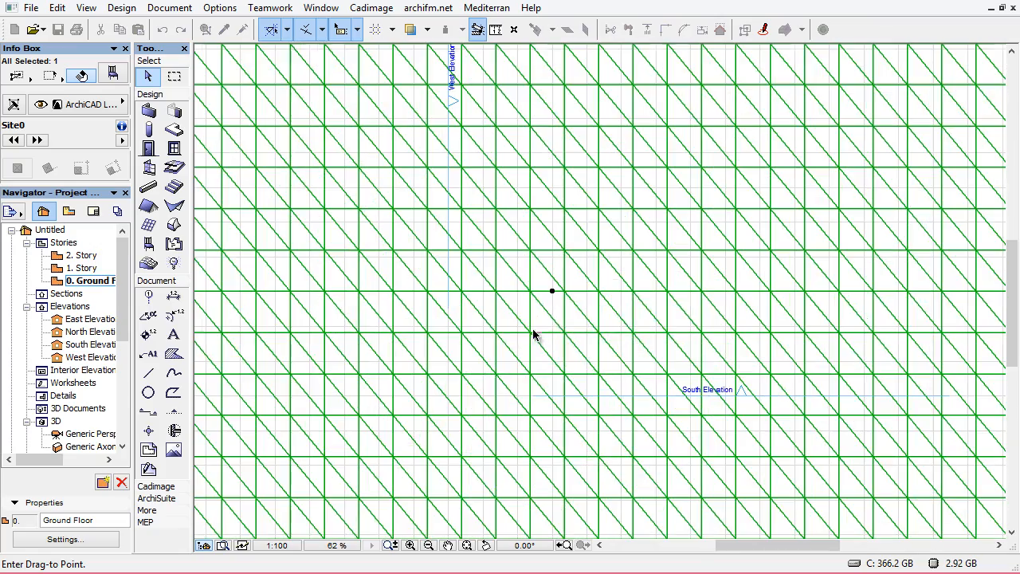
click(536, 330)
scroll(536, 334, down, 8)
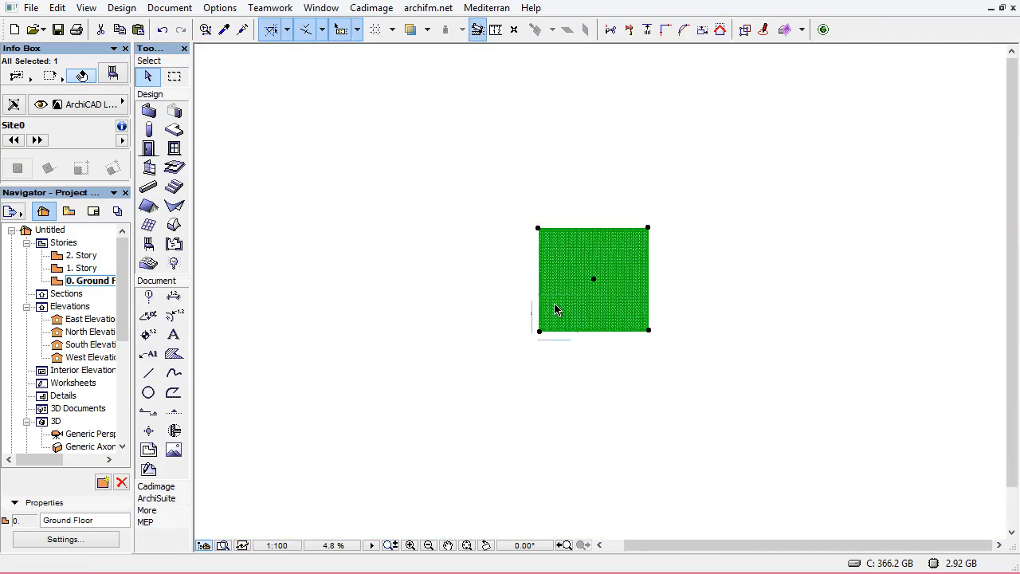
scroll(522, 373, up, 2)
key(Escape)
scroll(547, 346, up, 3)
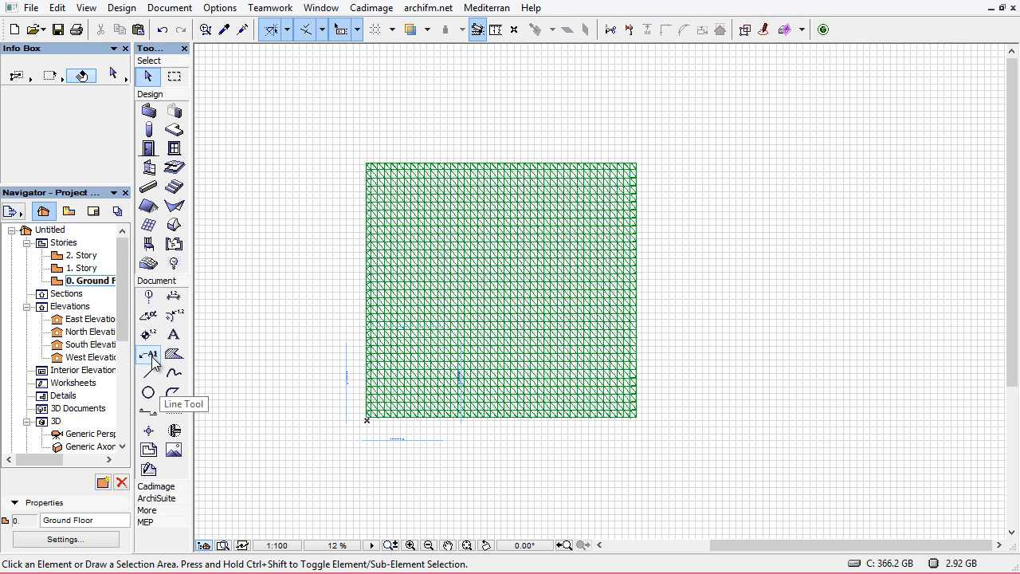
Draw a vertical section line across the middle of the site mesh
click(146, 413)
click(495, 126)
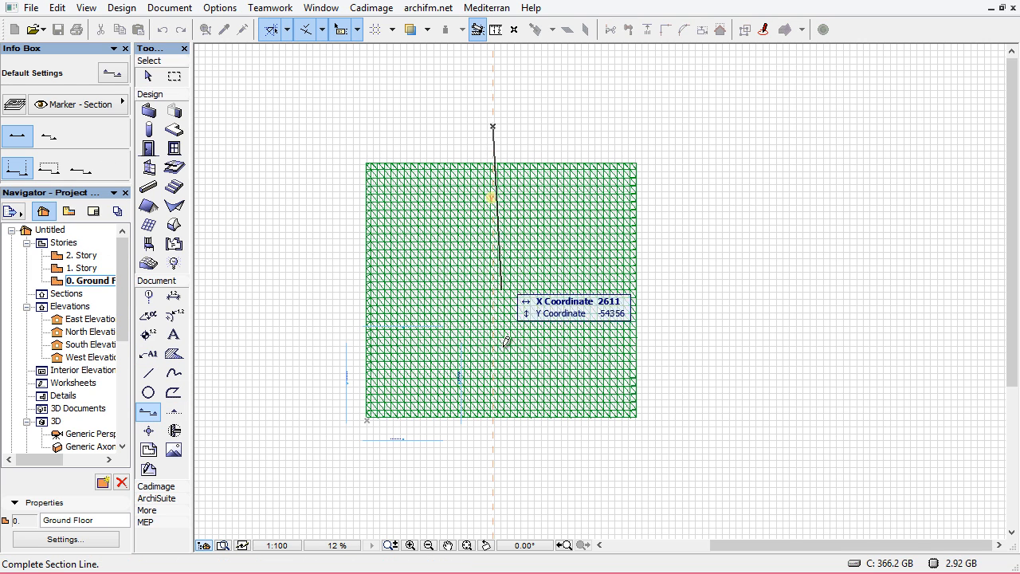
click(492, 482)
click(445, 456)
click(492, 483)
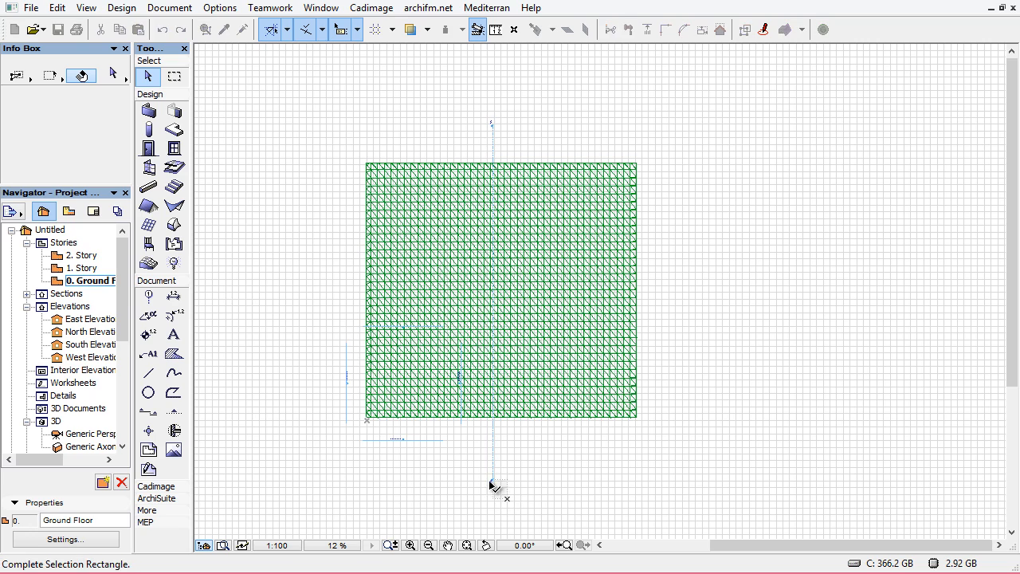
Open the new section and examine the site terrain profile, then return to the floor plan
right_click(556, 444)
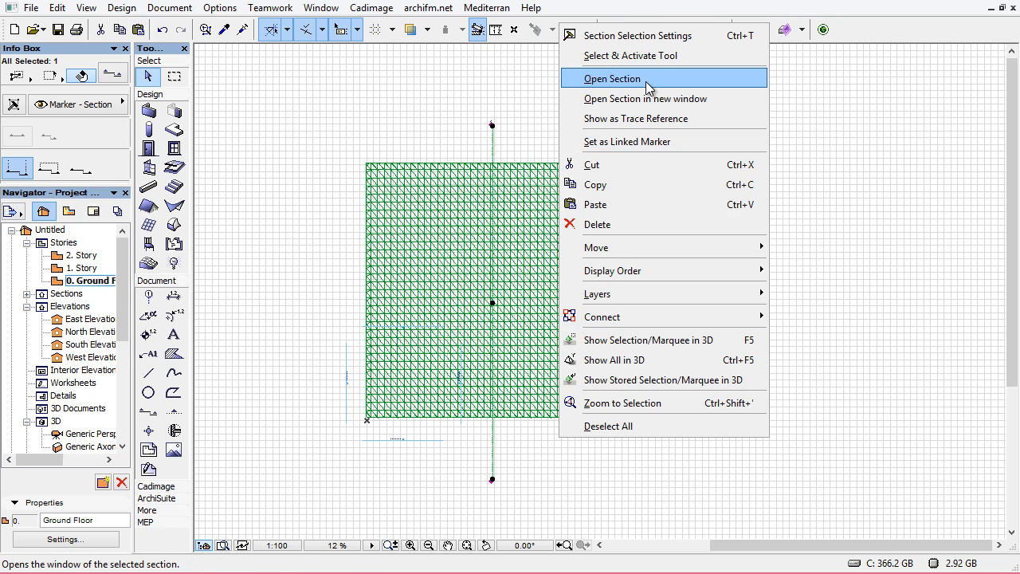
click(610, 78)
scroll(660, 228, up, 2)
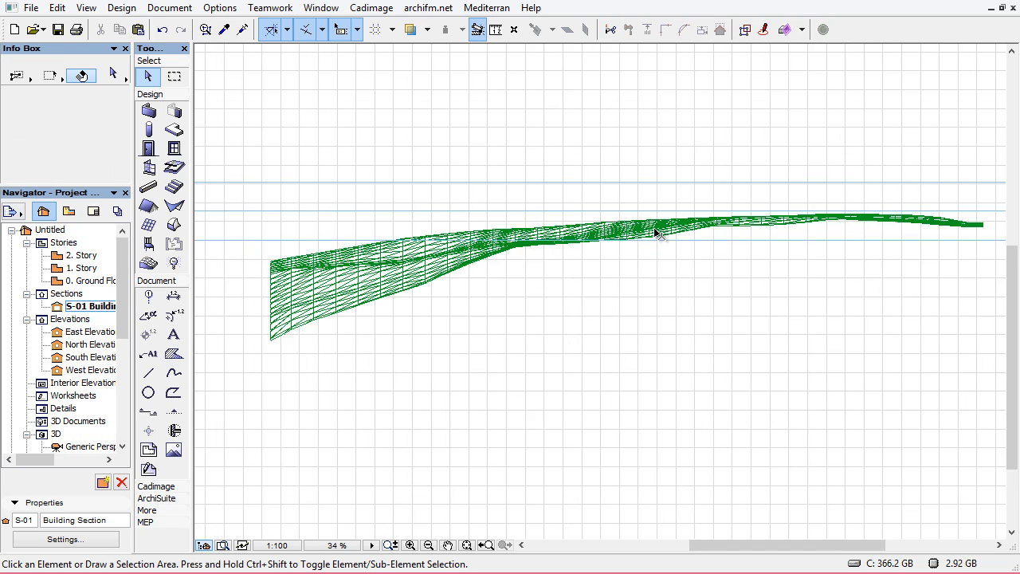
scroll(417, 298, up, 1)
scroll(330, 342, down, 3)
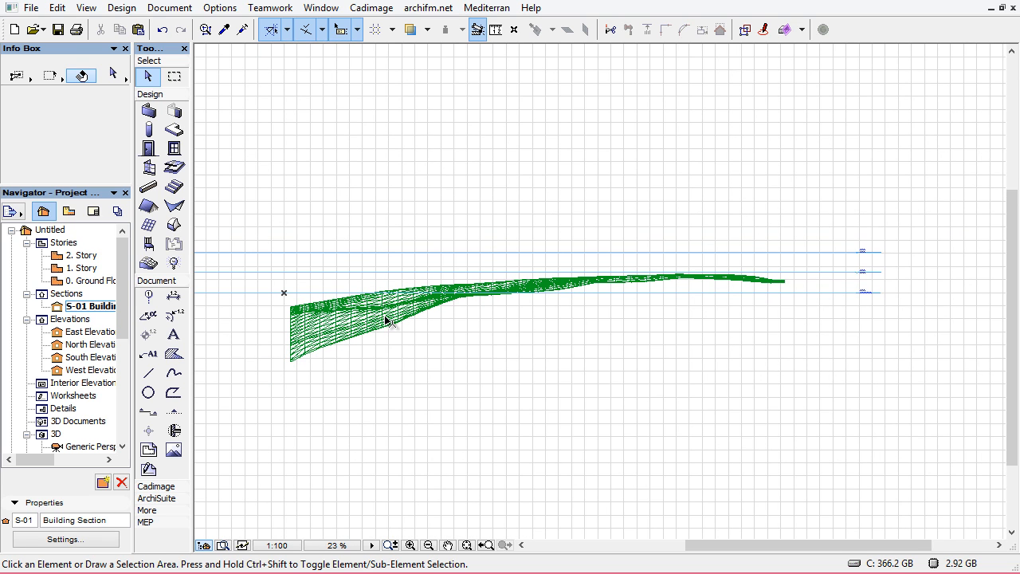
scroll(770, 283, up, 3)
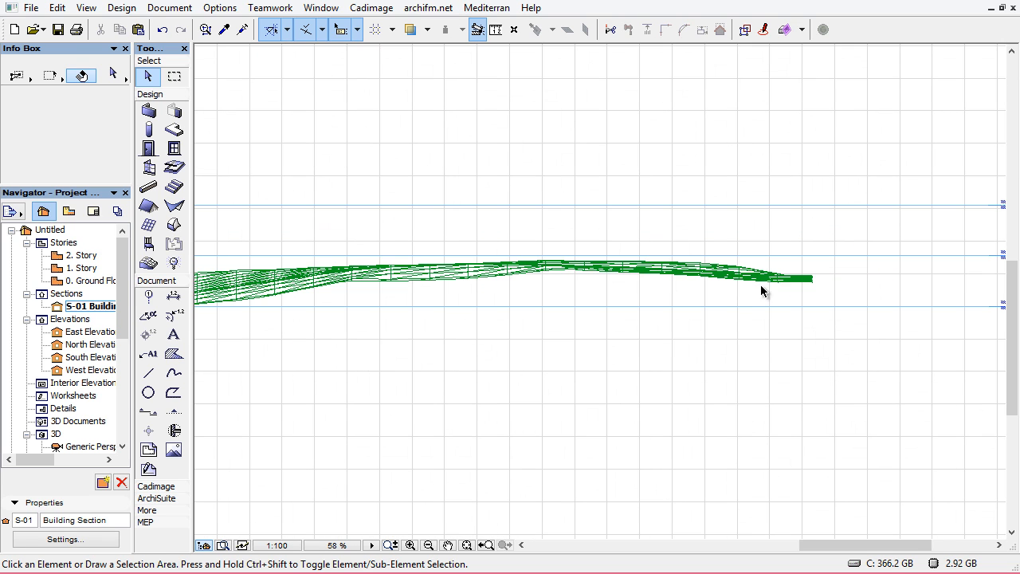
scroll(809, 282, up, 6)
scroll(818, 241, down, 6)
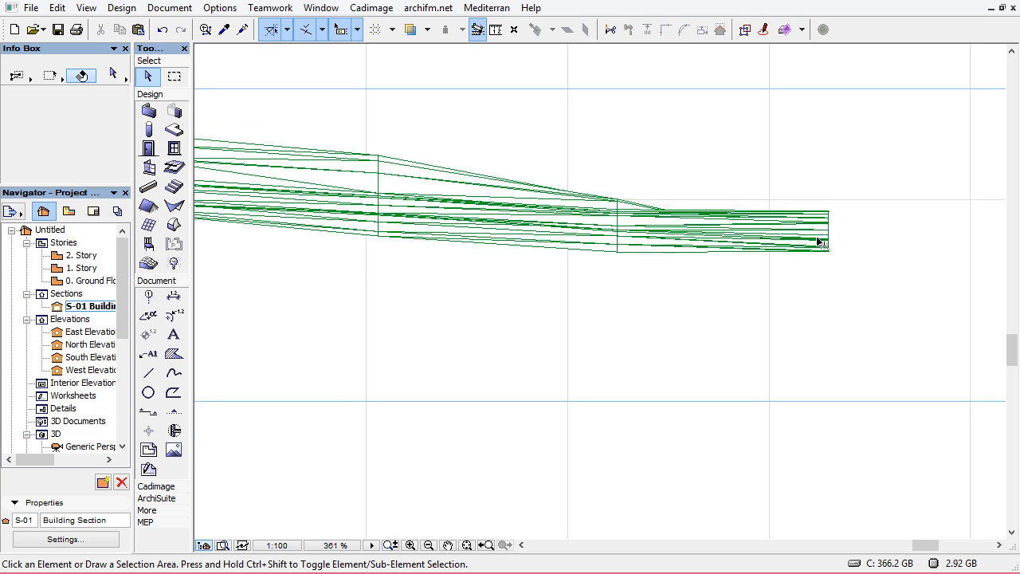
scroll(797, 239, down, 4)
scroll(492, 342, up, 2)
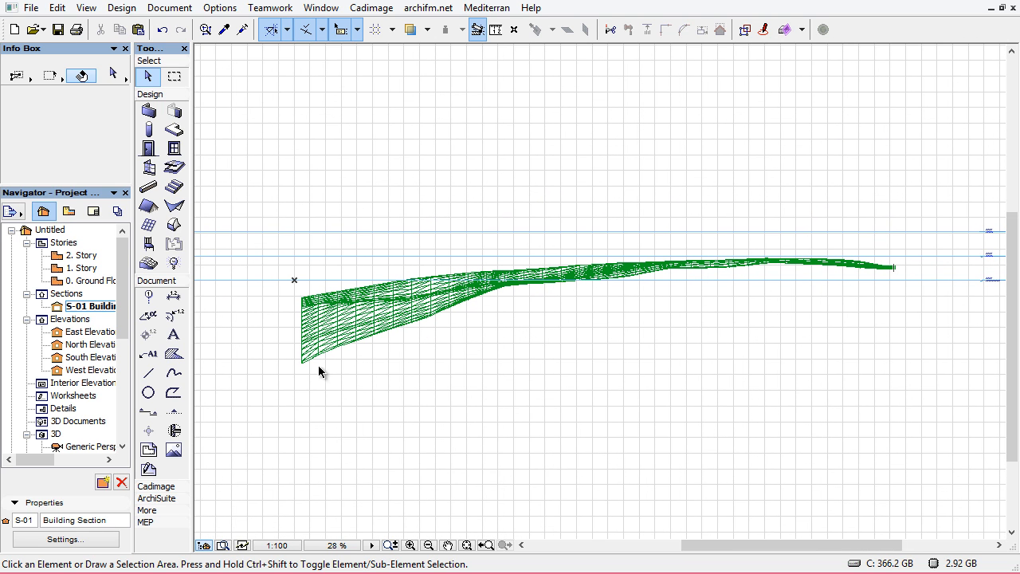
click(308, 372)
click(283, 382)
click(451, 412)
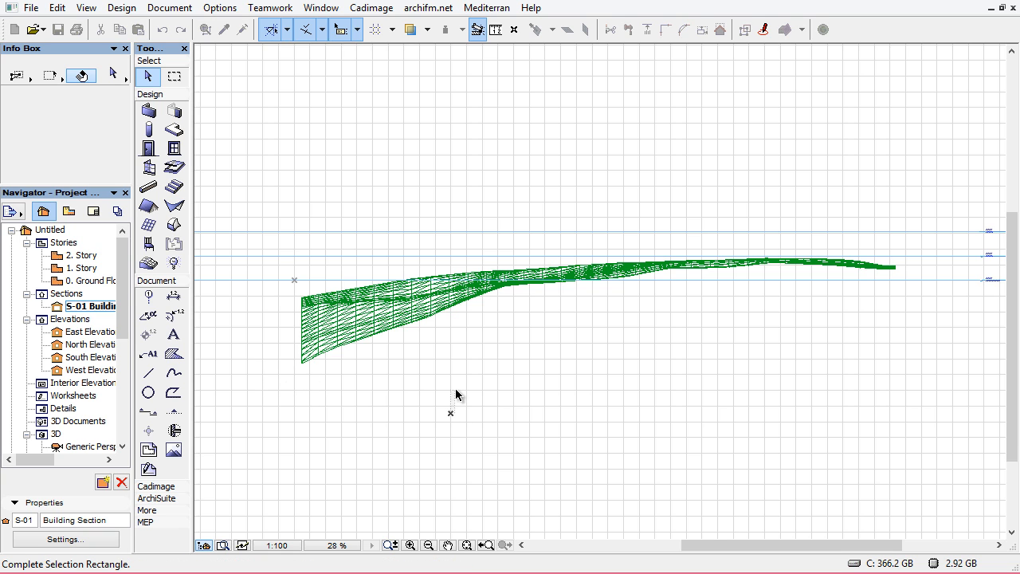
scroll(630, 412, down, 1)
click(435, 403)
click(293, 360)
click(502, 424)
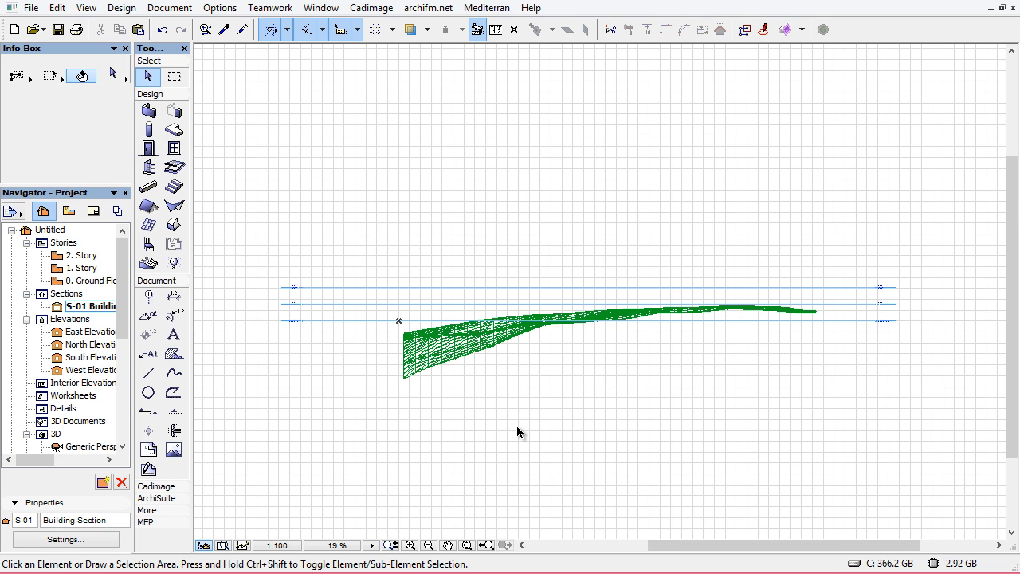
click(435, 368)
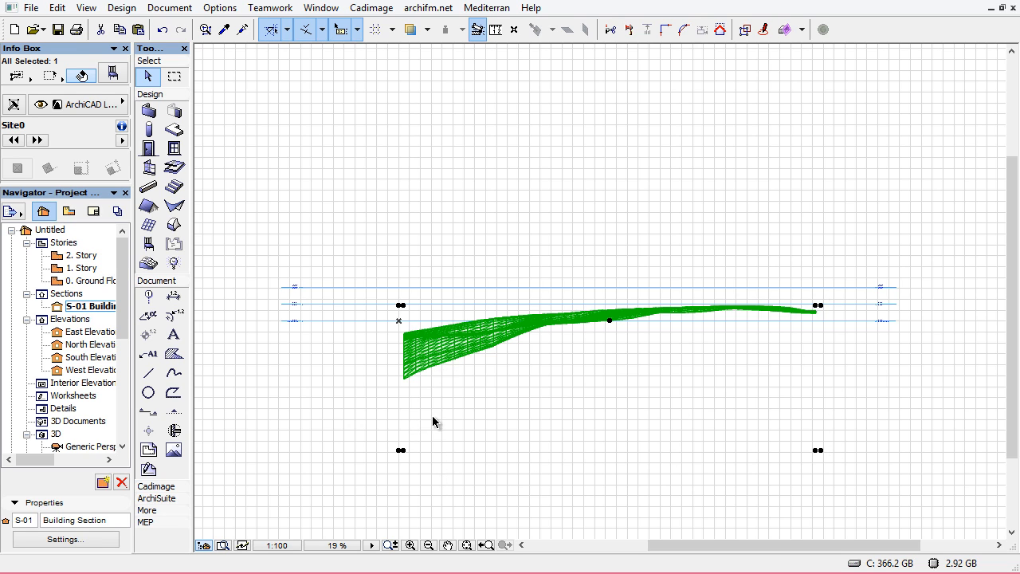
click(540, 400)
key(F2)
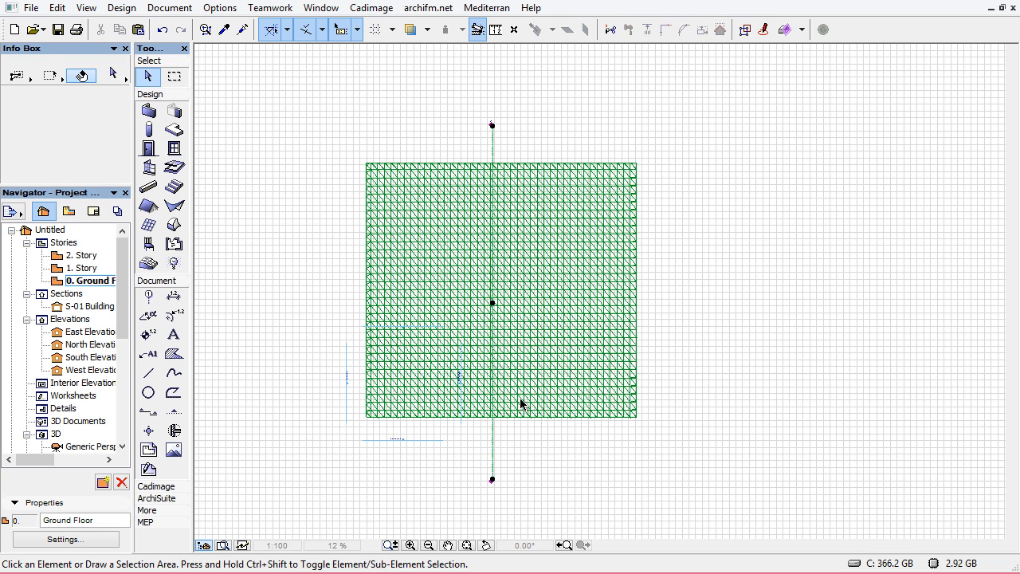
Orbit and zoom around the site terrain in the 3D window, then go back to the ground floor plan
click(708, 365)
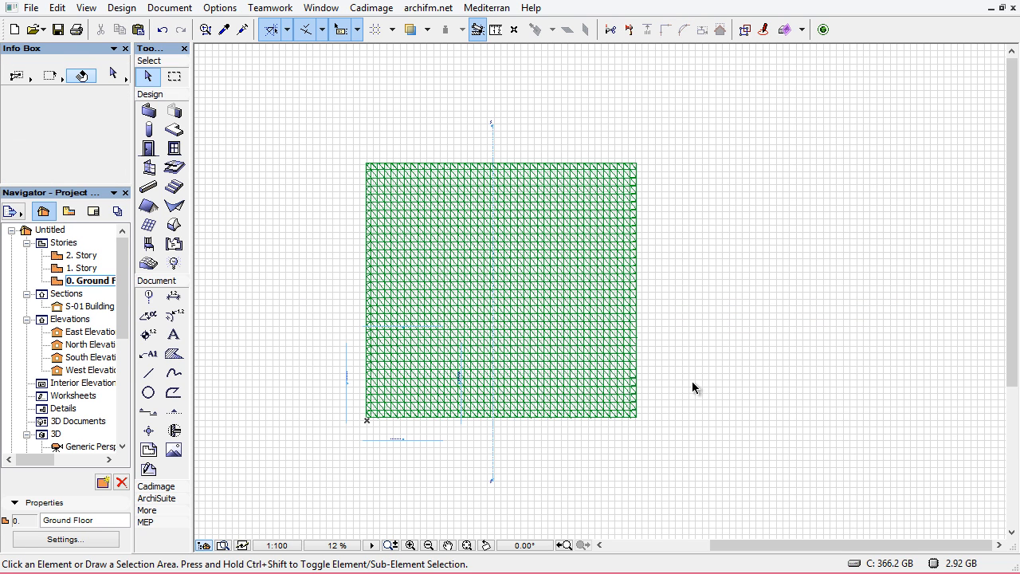
key(F3)
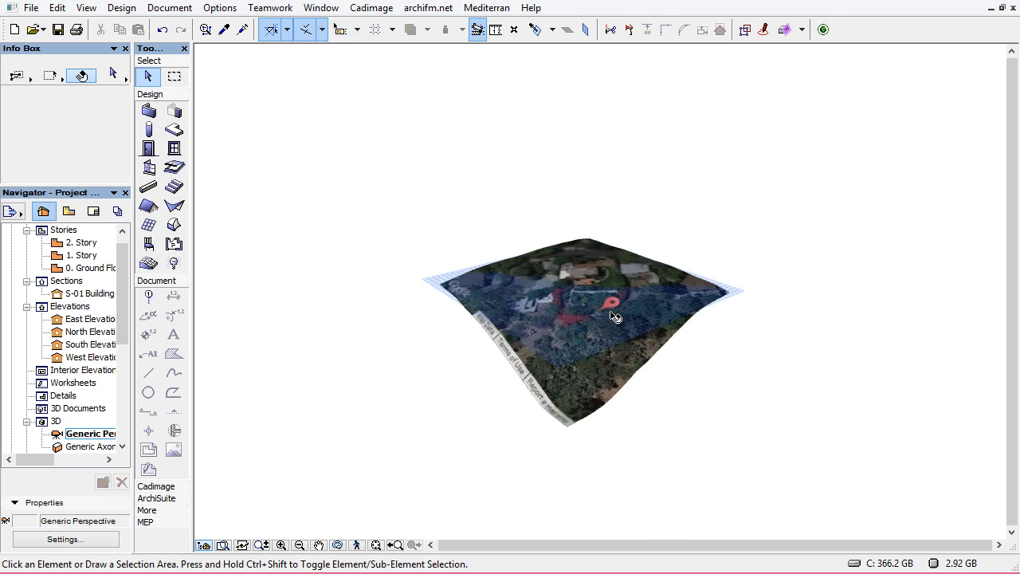
shift+middle_drag(614, 316, 566, 326)
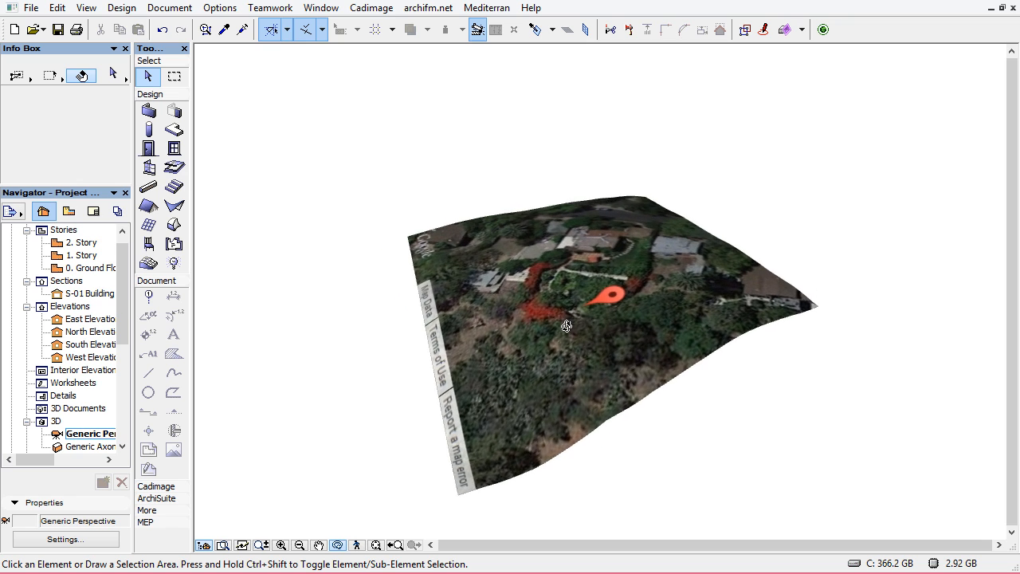
drag(567, 325, 561, 327)
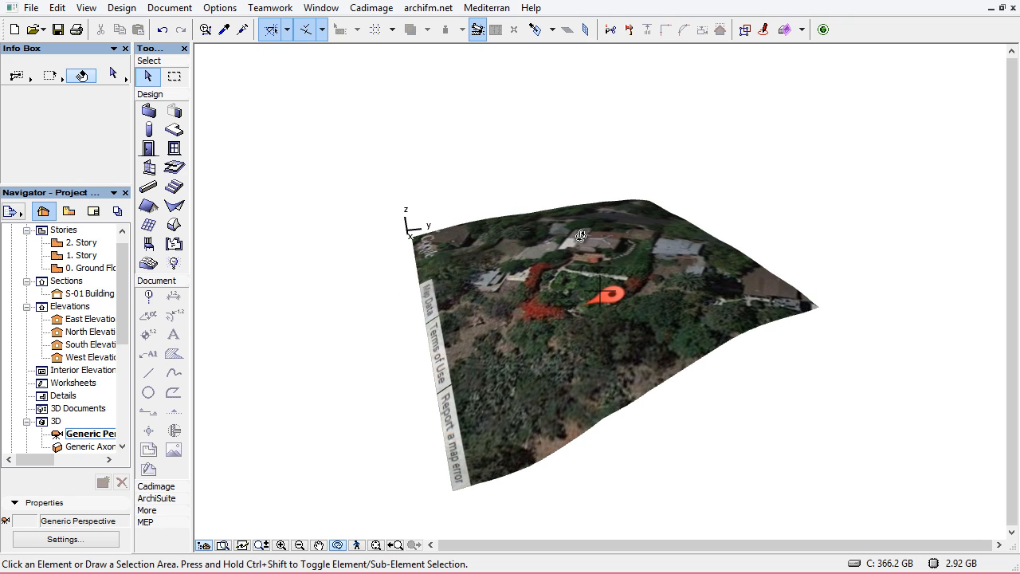
scroll(587, 387, down, 1)
middle_drag(587, 387, 550, 320)
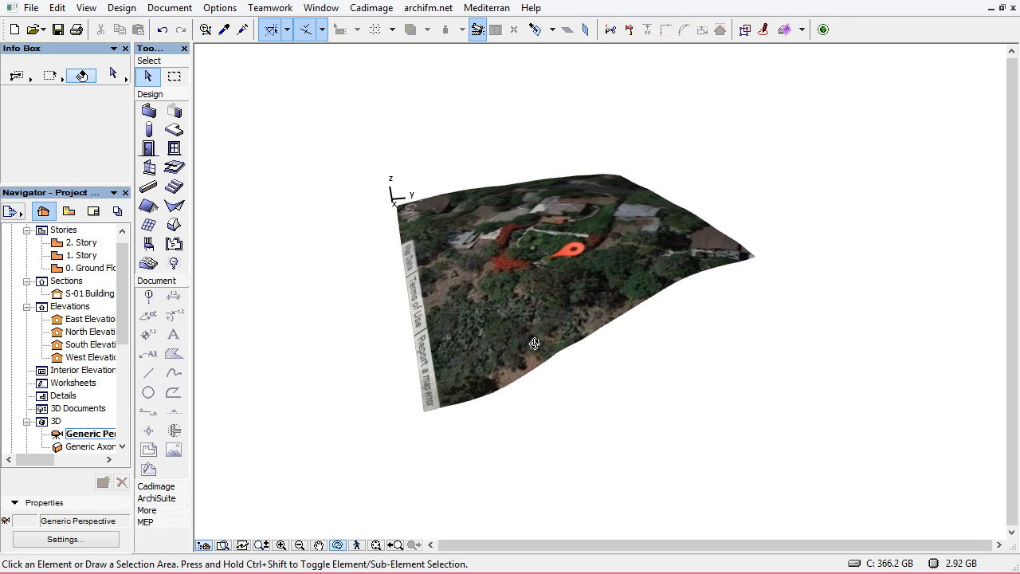
shift+middle_drag(678, 373, 578, 317)
key(F2)
scroll(580, 342, down, 1)
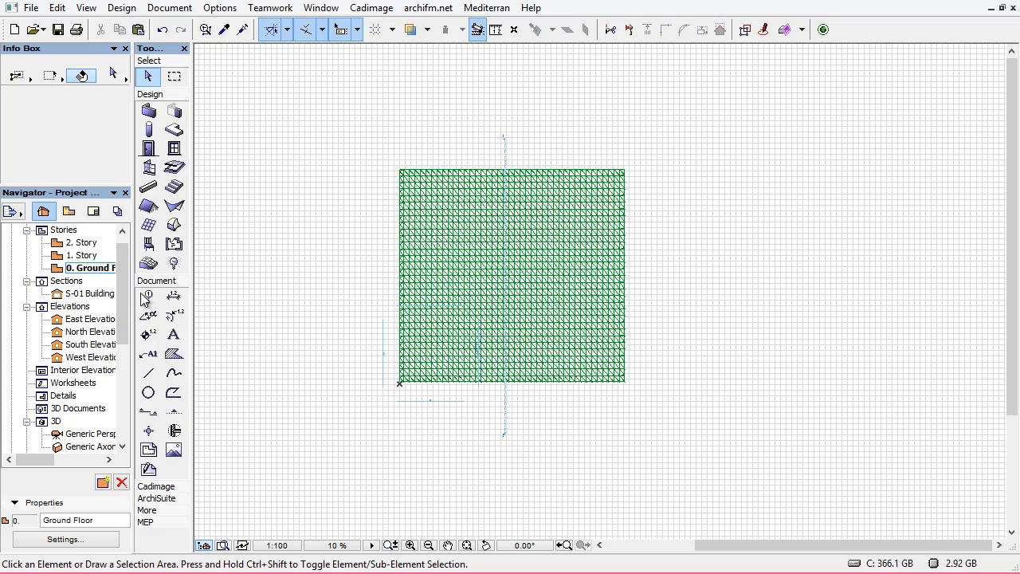
Draw a rectangular Morph over the whole site mesh from its lower-left corner, about 80 m by 78 m
click(174, 224)
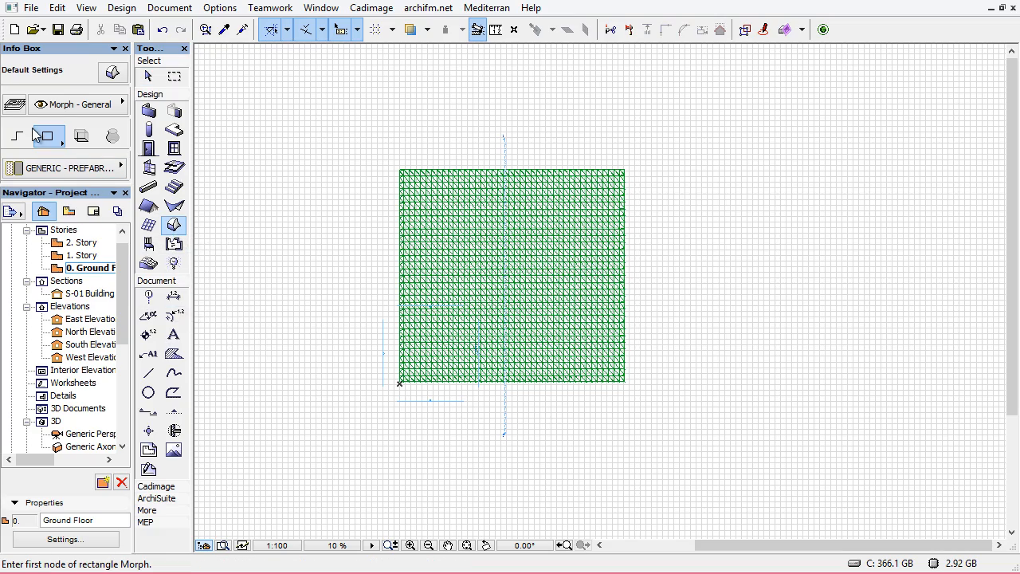
scroll(412, 203, up, 2)
scroll(396, 321, down, 2)
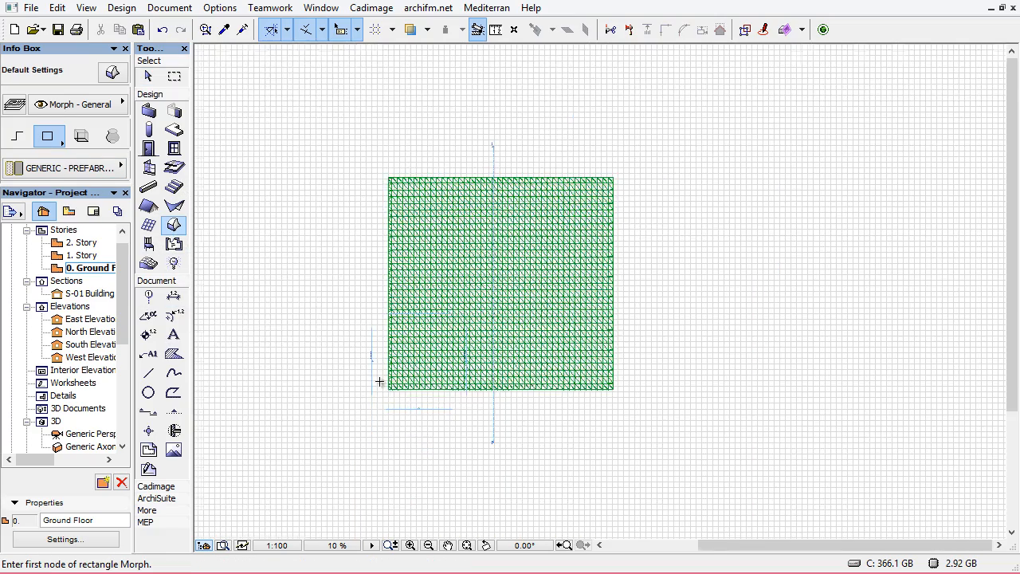
scroll(379, 382, up, 2)
click(375, 460)
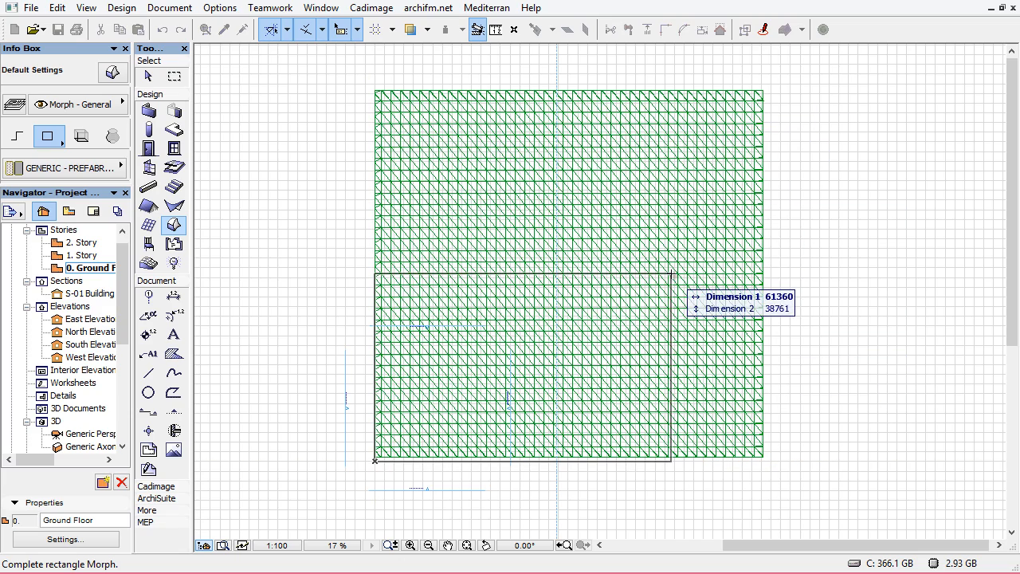
scroll(678, 287, down, 2)
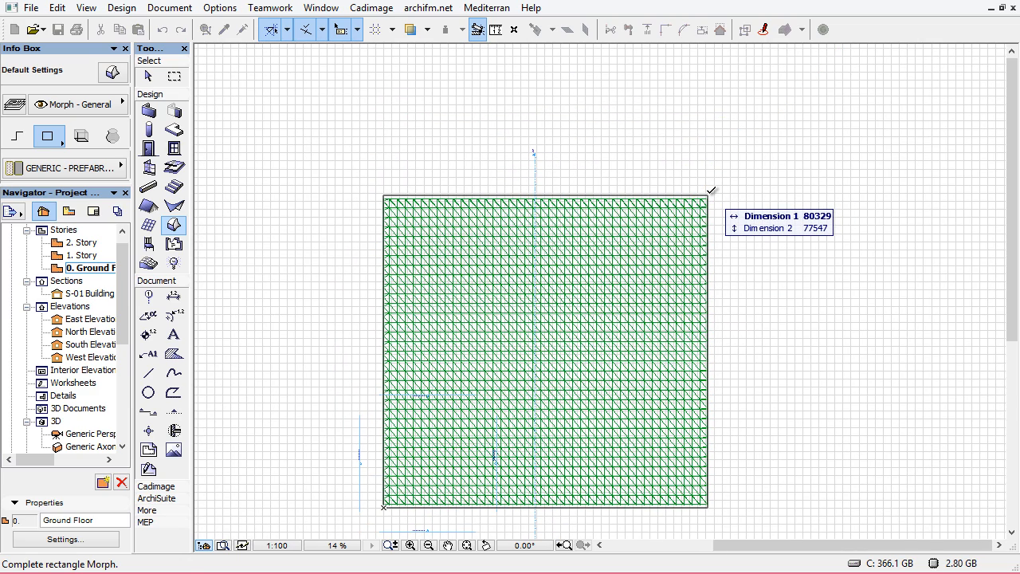
click(712, 190)
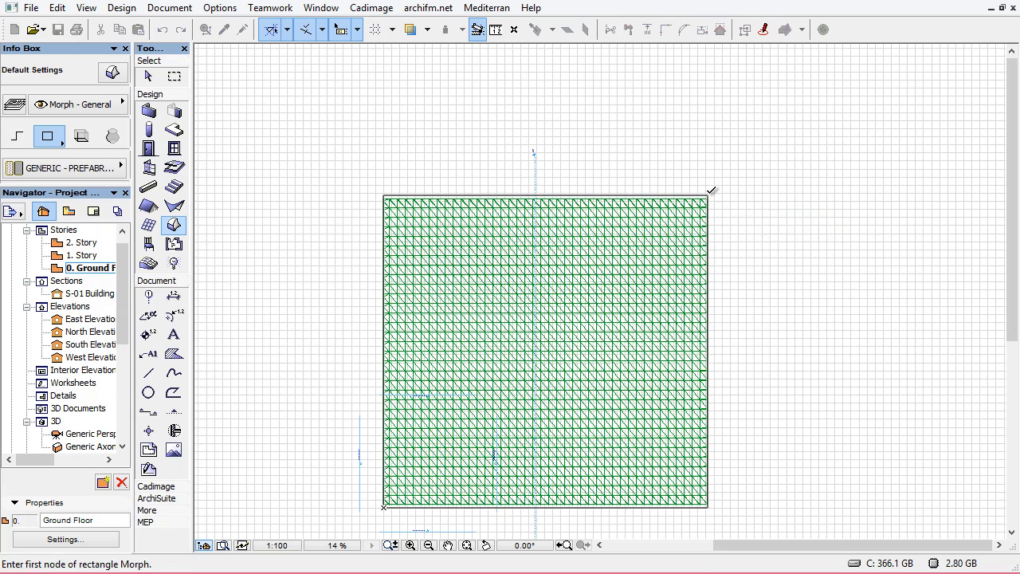
scroll(733, 295, down, 2)
middle_drag(650, 257, 645, 267)
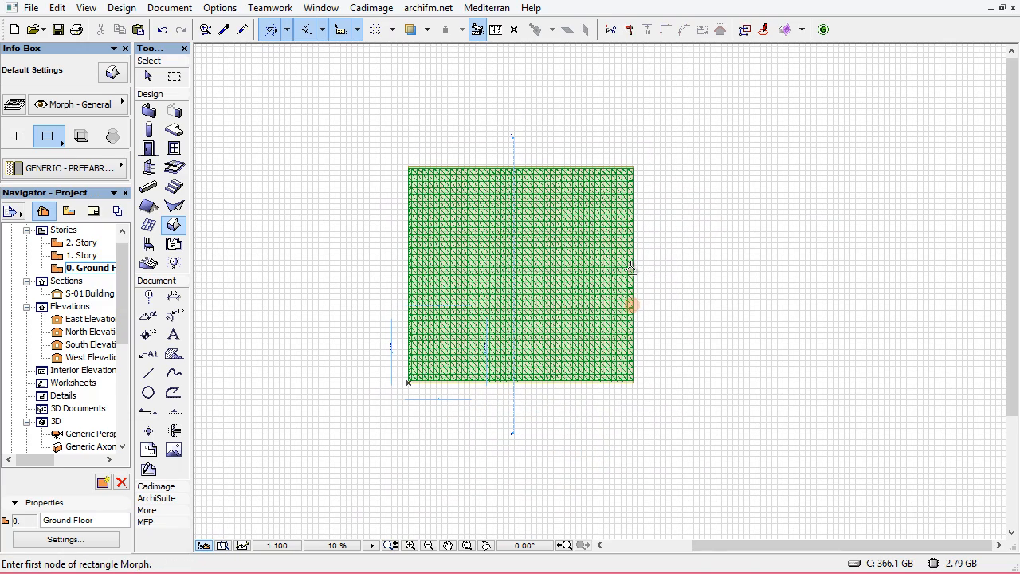
In 3D, move the flat rectangular Morph straight down about 23.4 m below the terrain
key(F3)
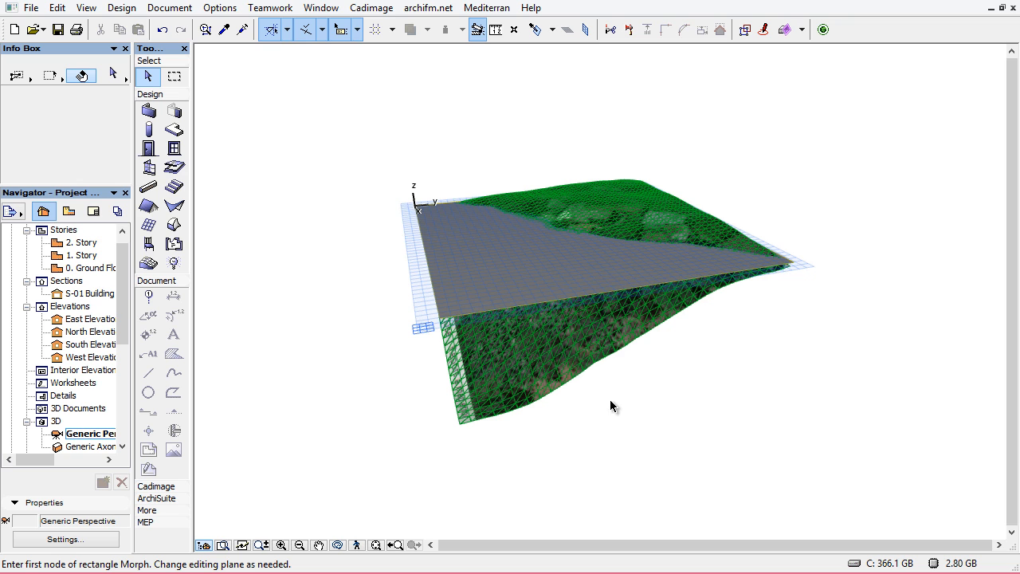
scroll(645, 221, up, 3)
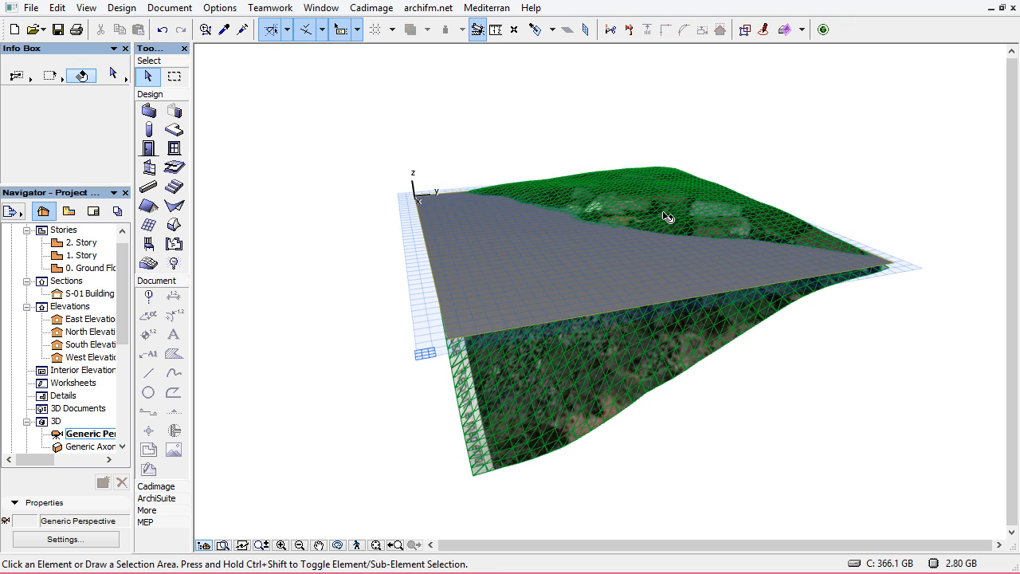
shift+middle_drag(668, 218, 677, 166)
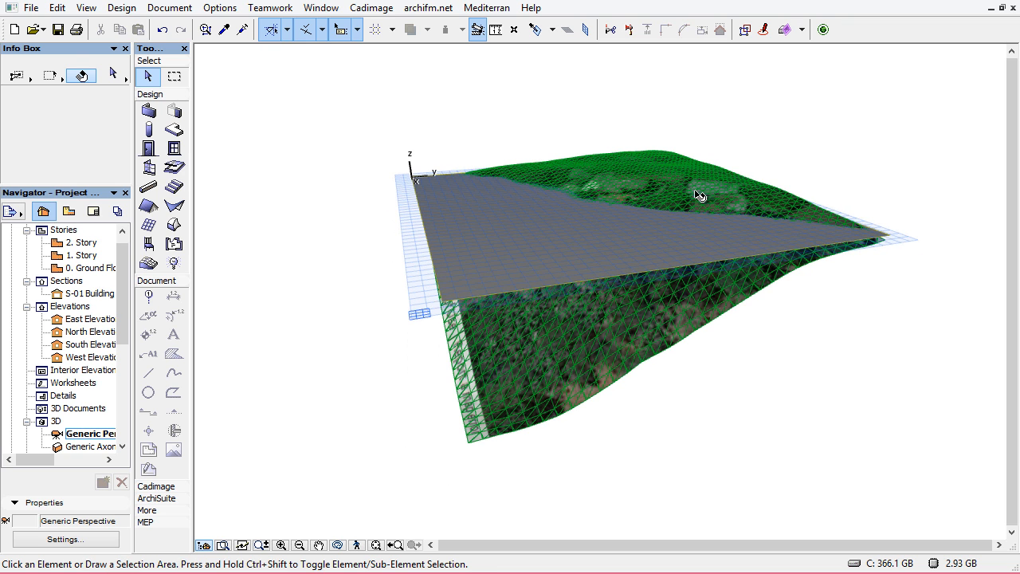
click(489, 352)
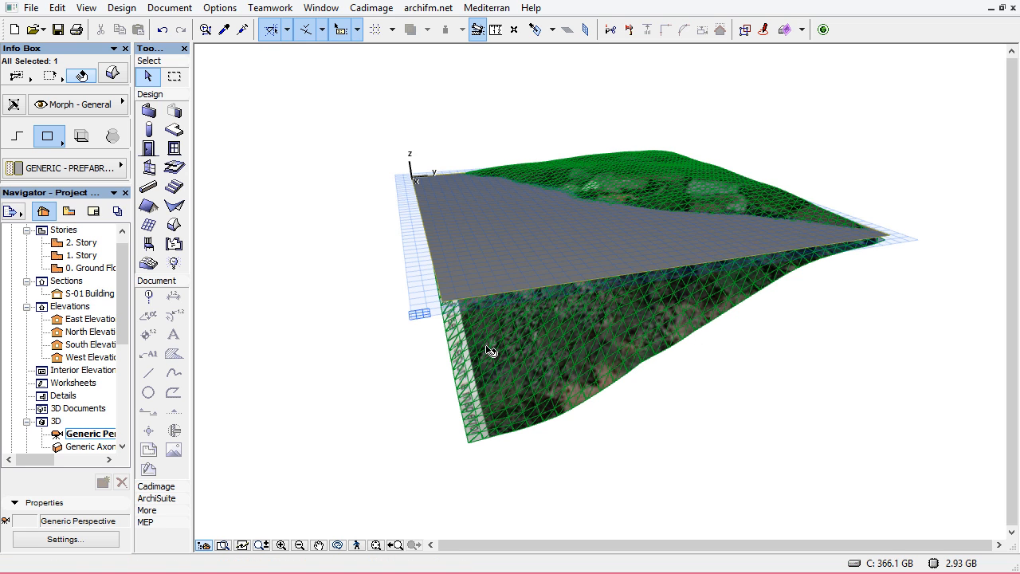
key(ctrl+d)
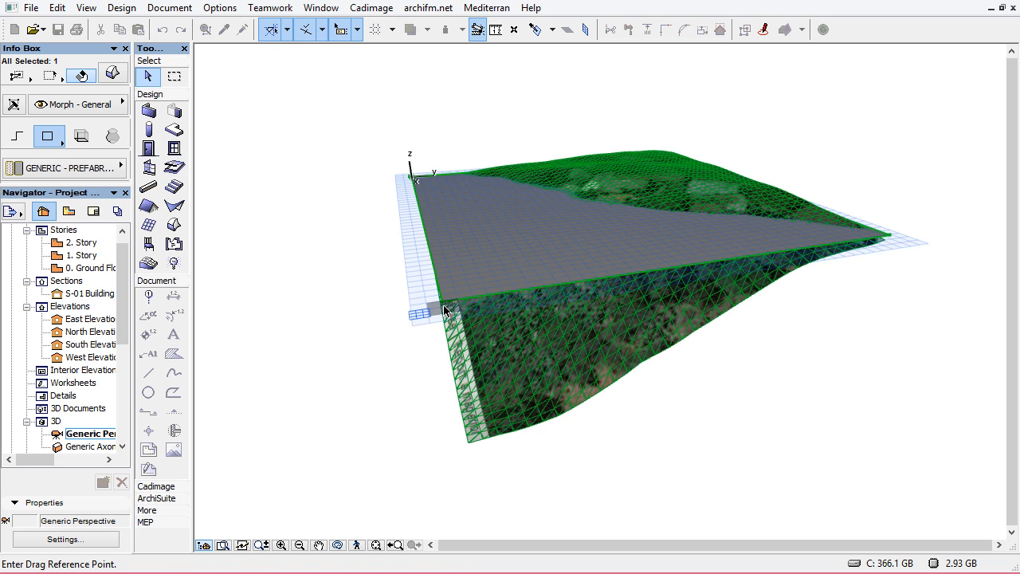
click(442, 300)
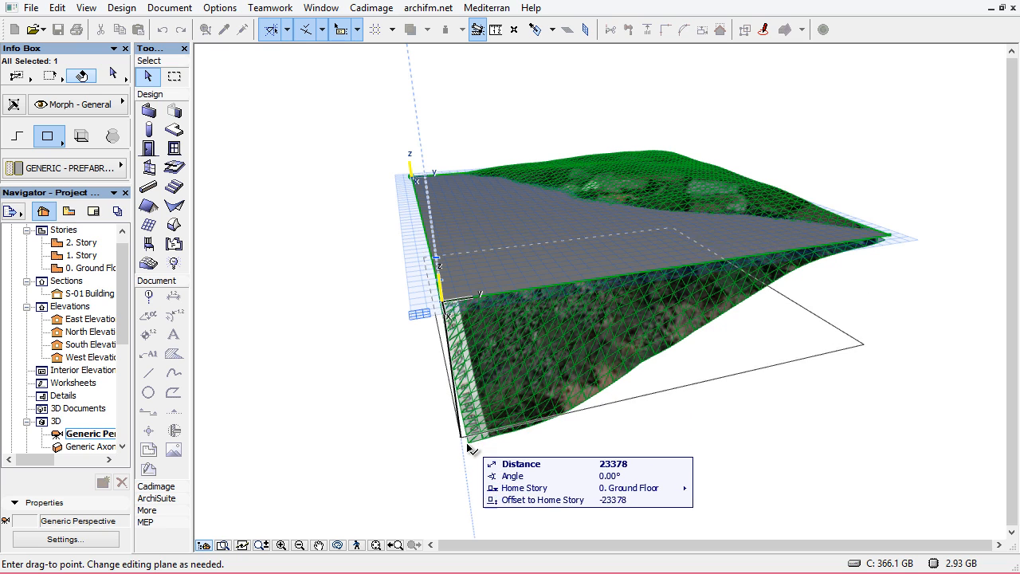
click(467, 447)
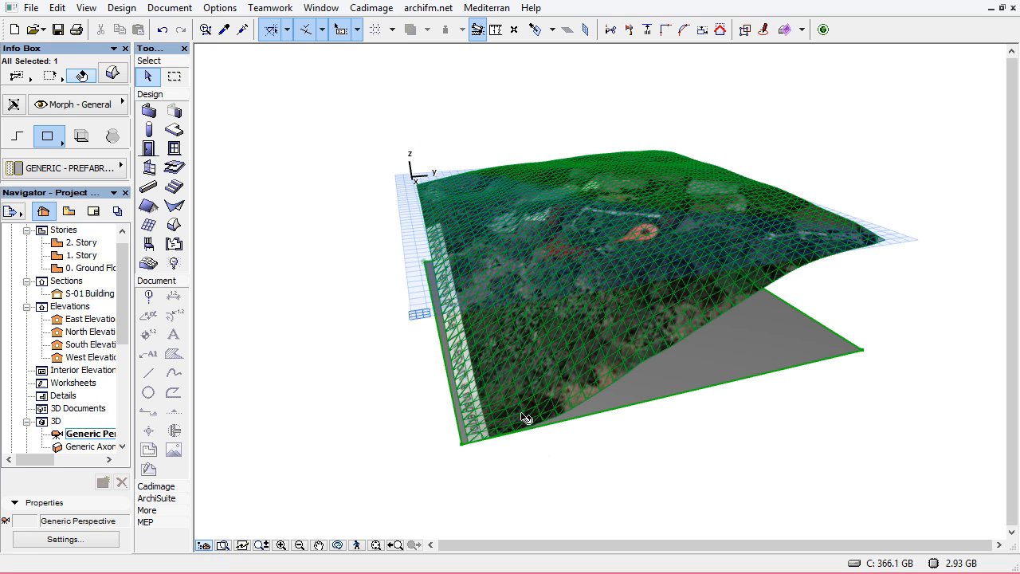
middle_drag(551, 386, 567, 387)
shift+middle_drag(813, 365, 720, 369)
click(775, 369)
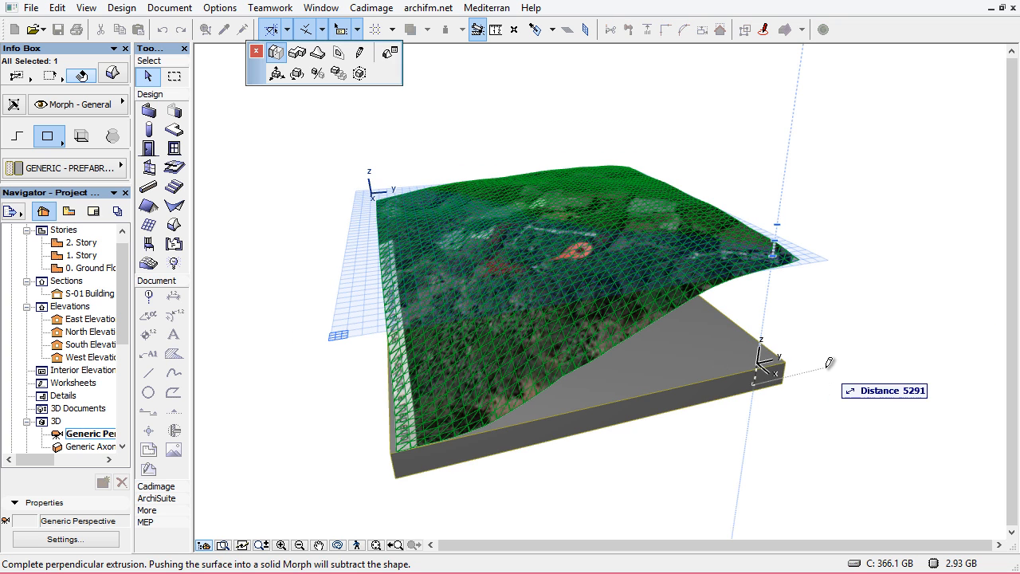
key(Escape)
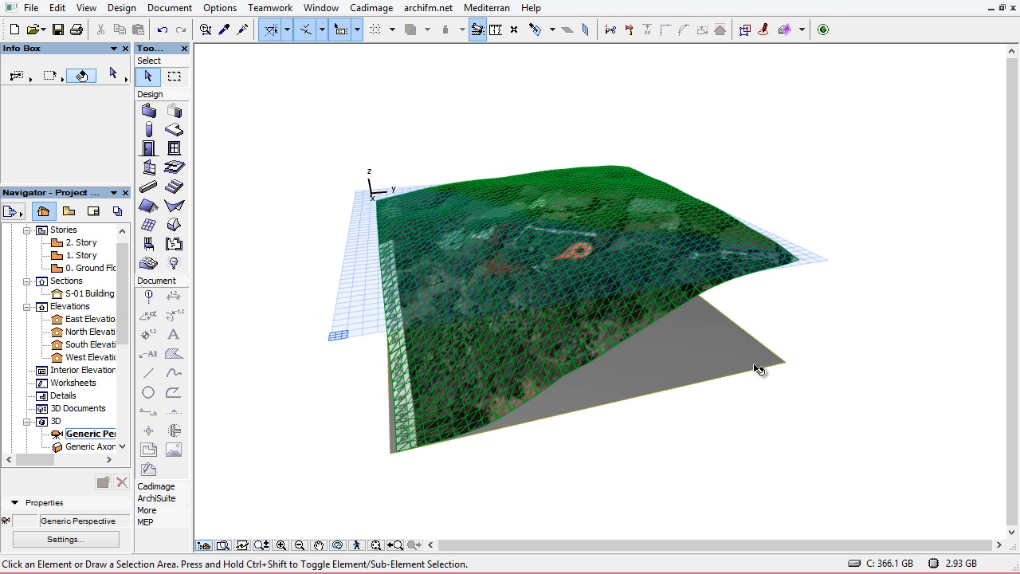
shift+middle_drag(731, 337, 765, 343)
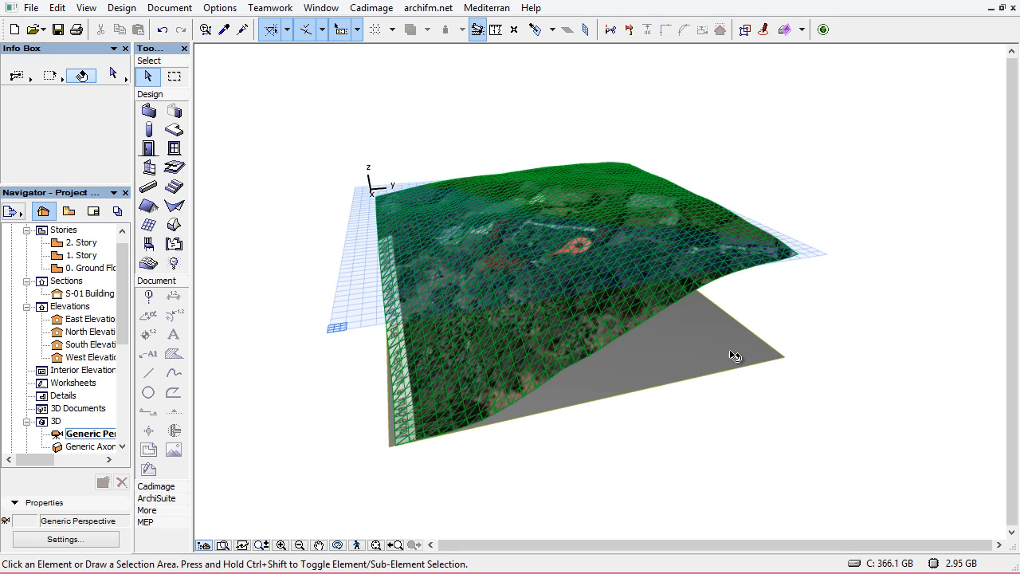
Extrude the rectangular Morph's face perpendicularly by a distance of 0.001
click(728, 376)
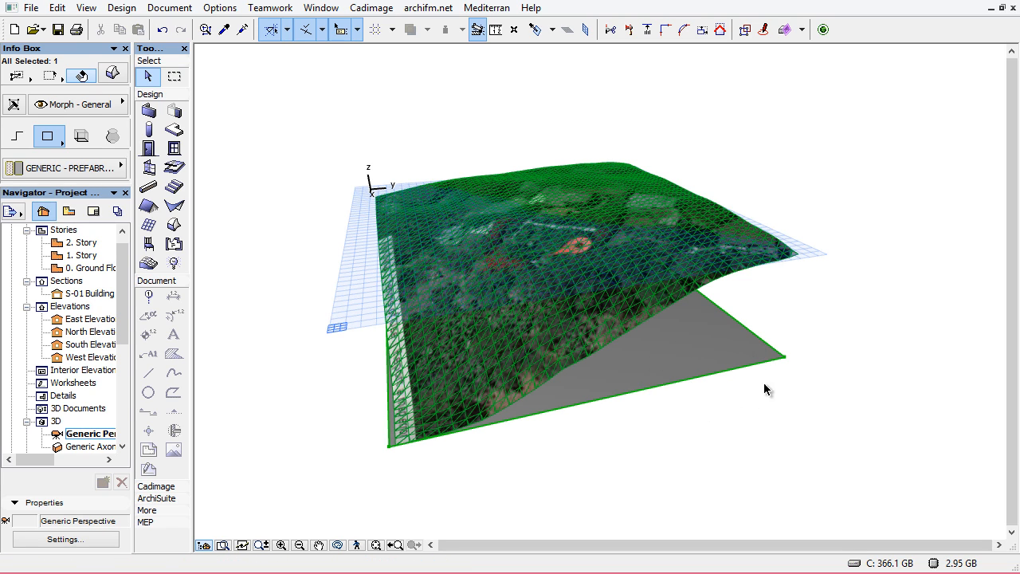
click(821, 348)
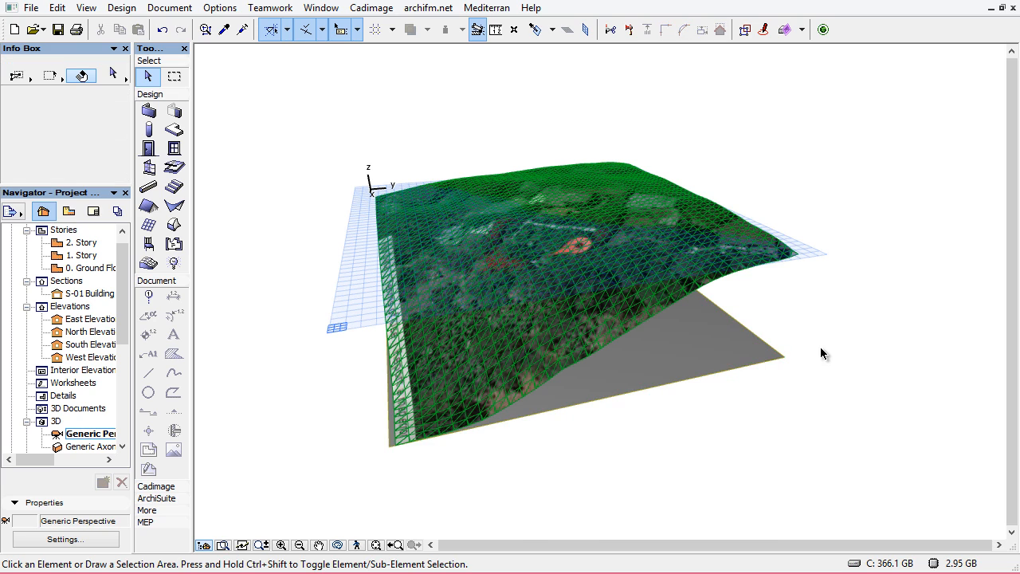
ctrl+shift+click(712, 353)
click(740, 353)
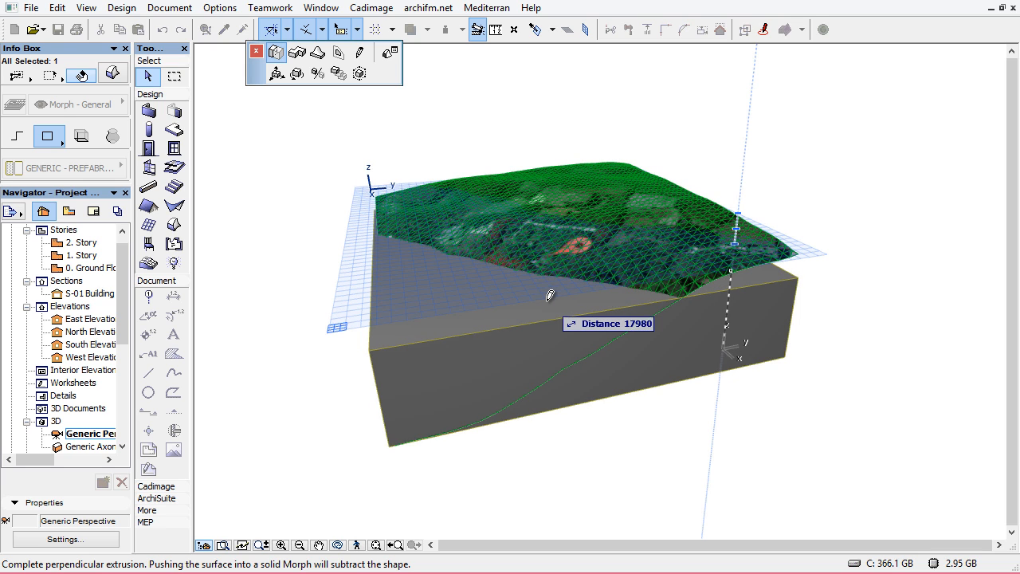
text(0.001)
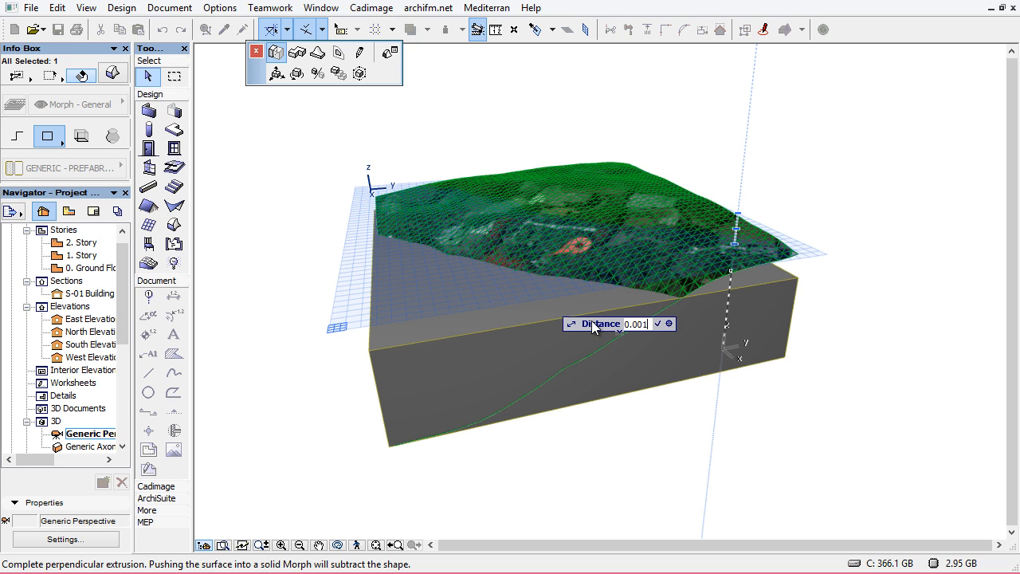
key(Return)
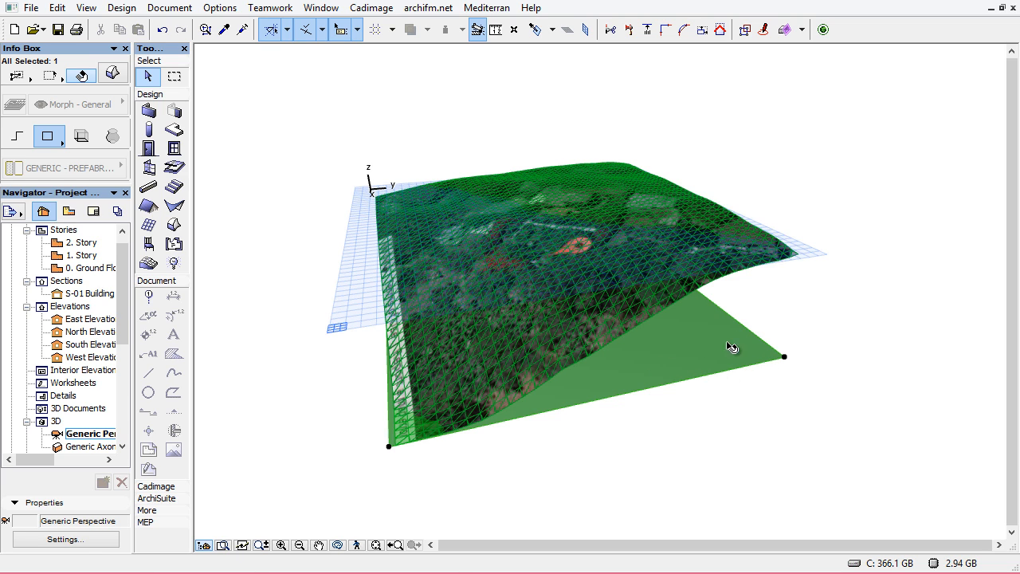
Try to multiply the Morph upward using Elevate with Spread at 1000 spacing
click(816, 374)
drag(792, 385, 748, 327)
click(828, 379)
click(721, 358)
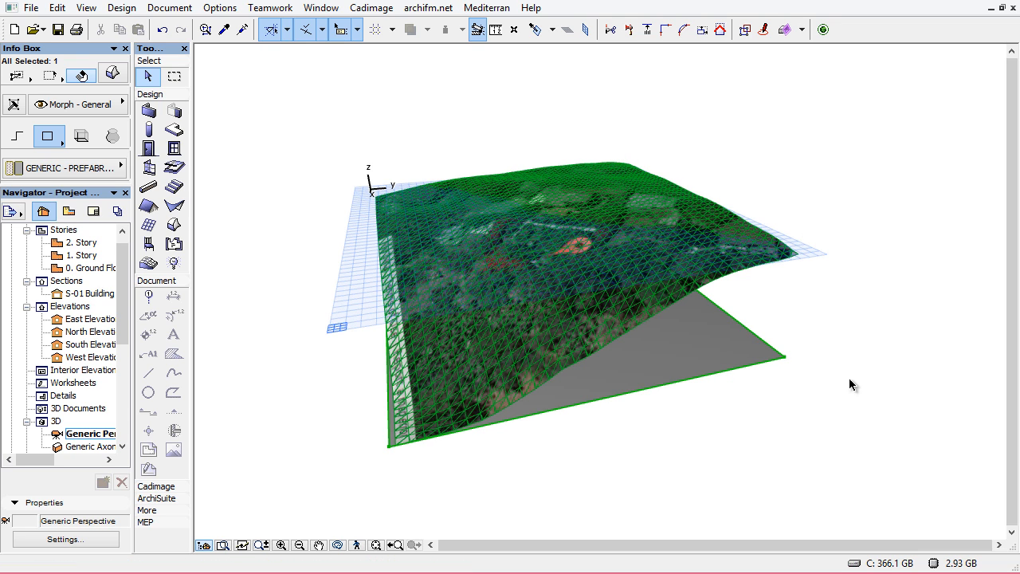
key(ctrl+u)
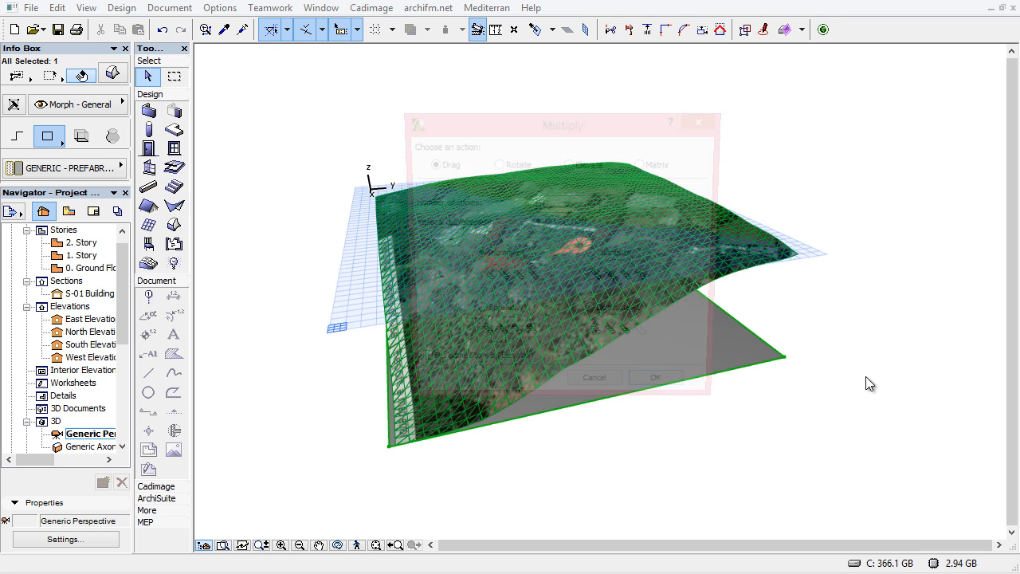
click(569, 164)
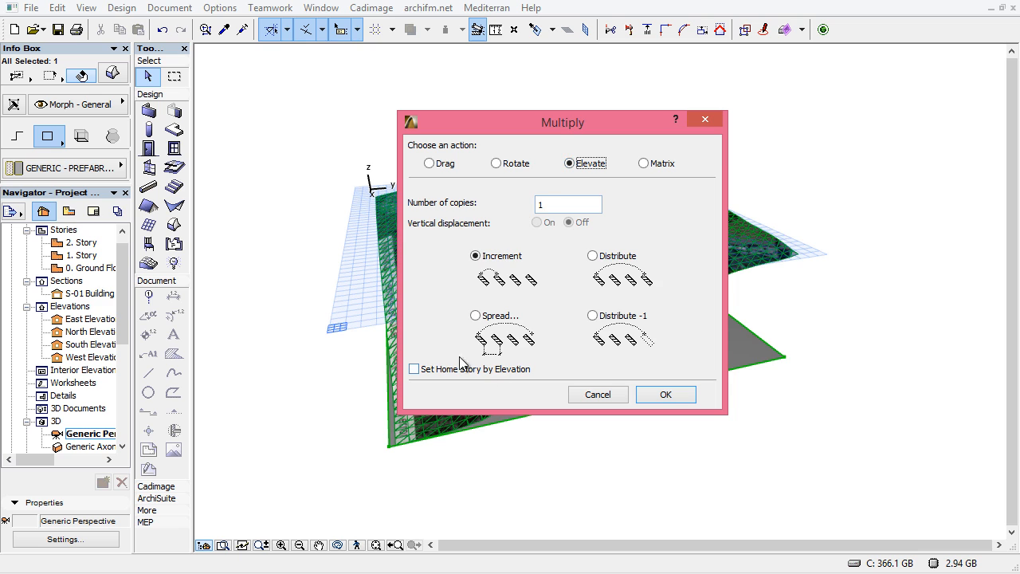
click(476, 316)
drag(563, 205, 489, 203)
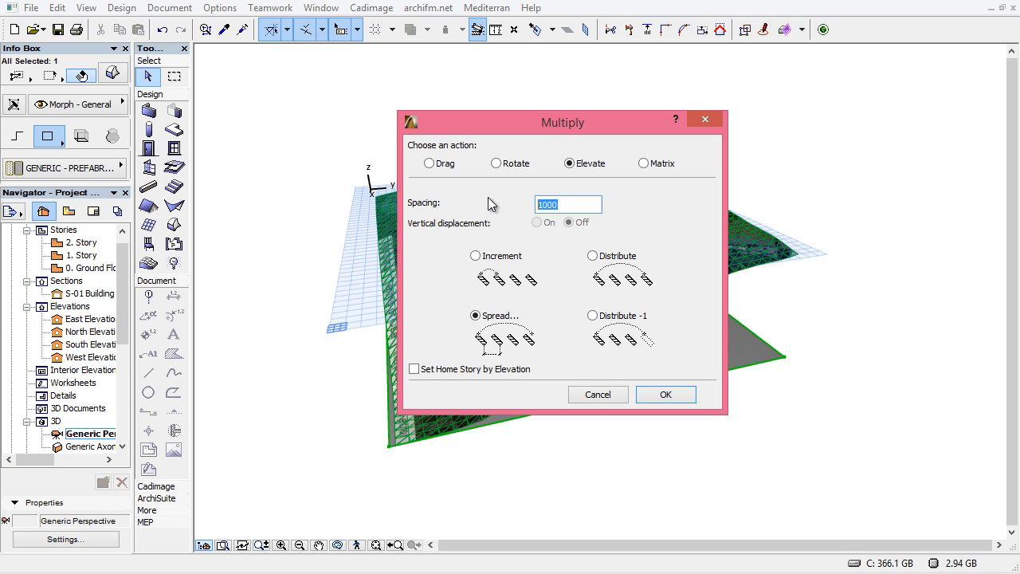
drag(551, 126, 256, 157)
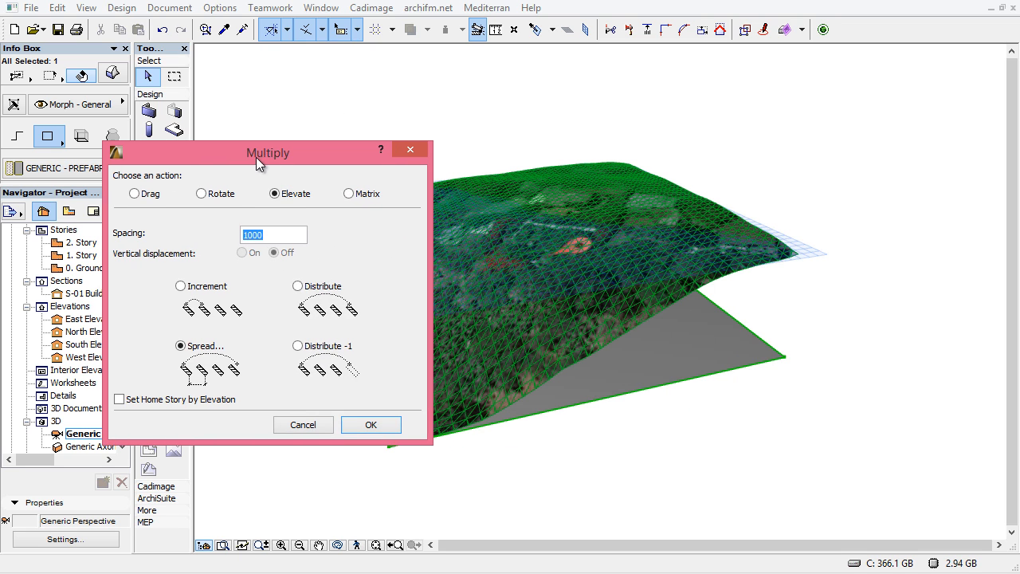
click(302, 425)
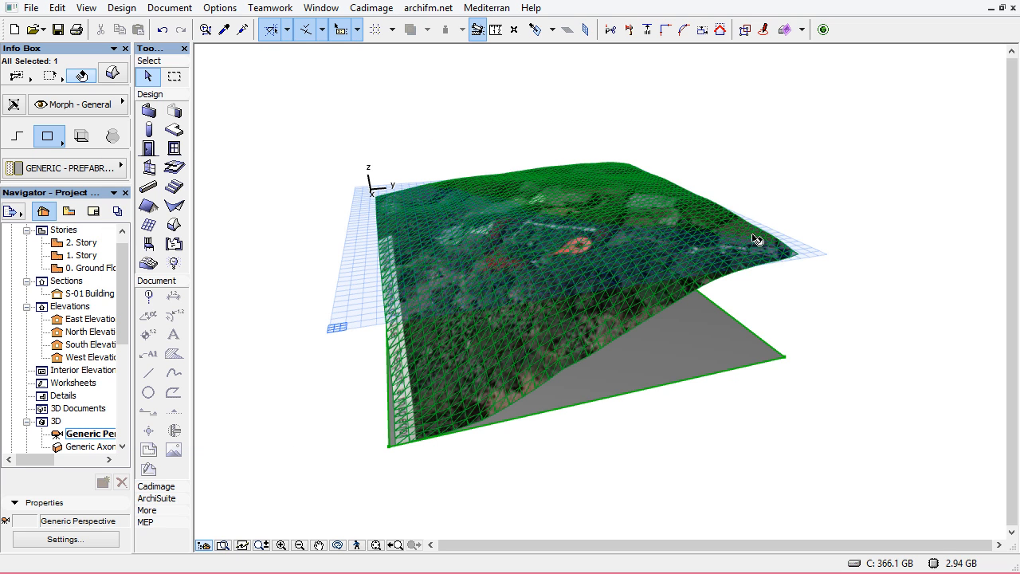
scroll(56, 255, up, 1)
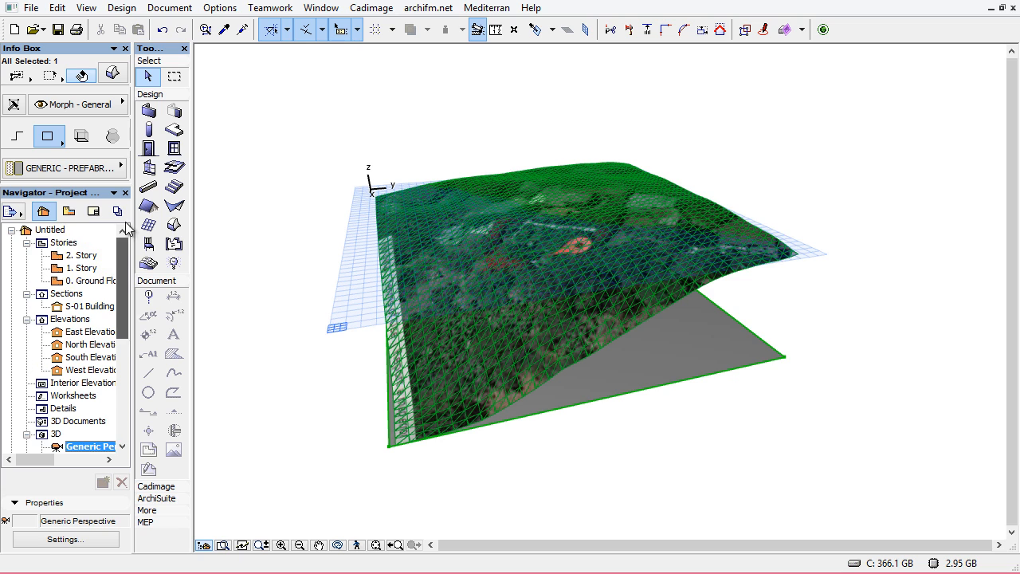
click(52, 244)
right_click(53, 244)
click(241, 273)
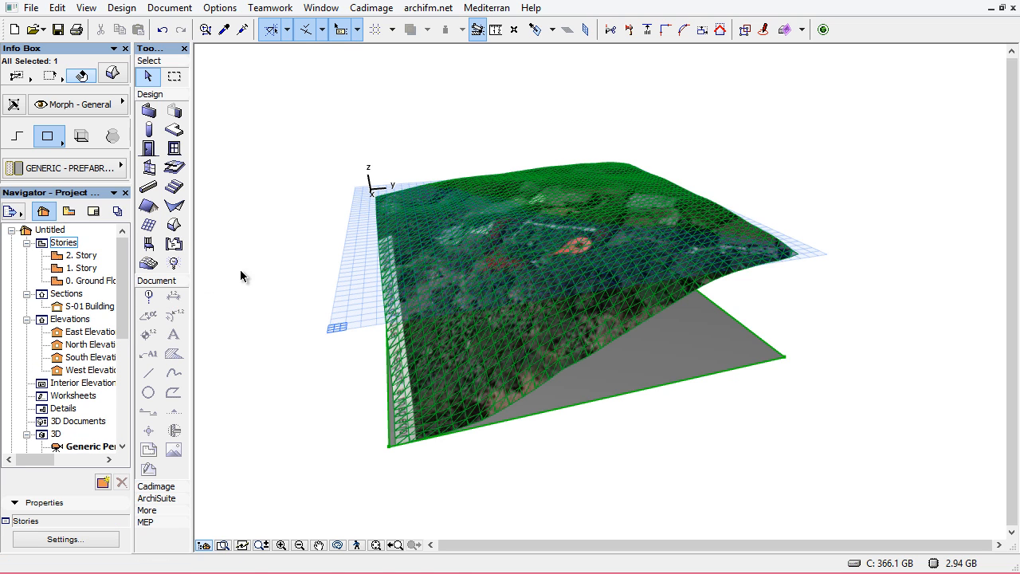
Set the project's model working unit to meters in the project preferences
click(49, 230)
right_click(52, 231)
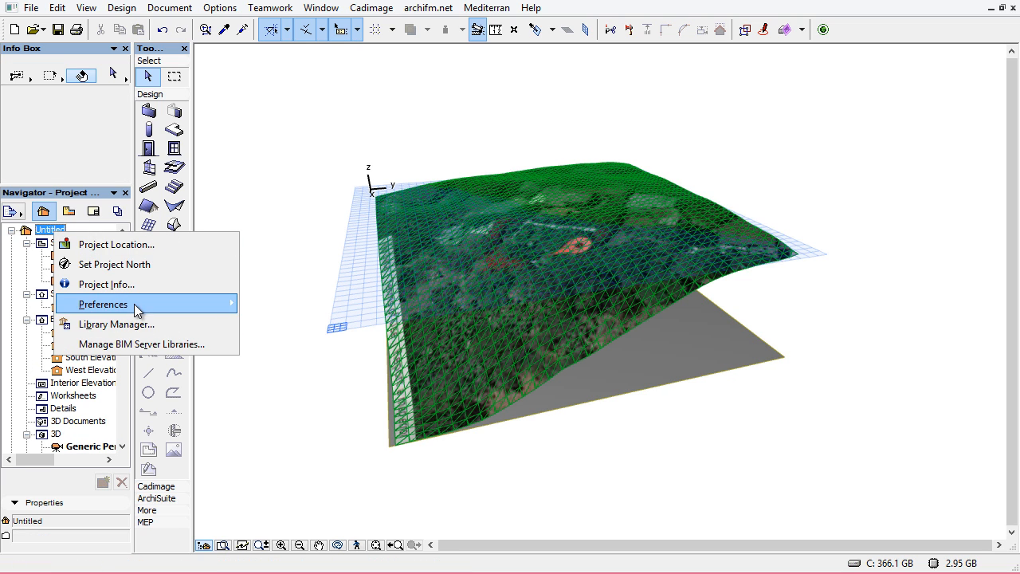
mouse_move(137, 305)
click(295, 307)
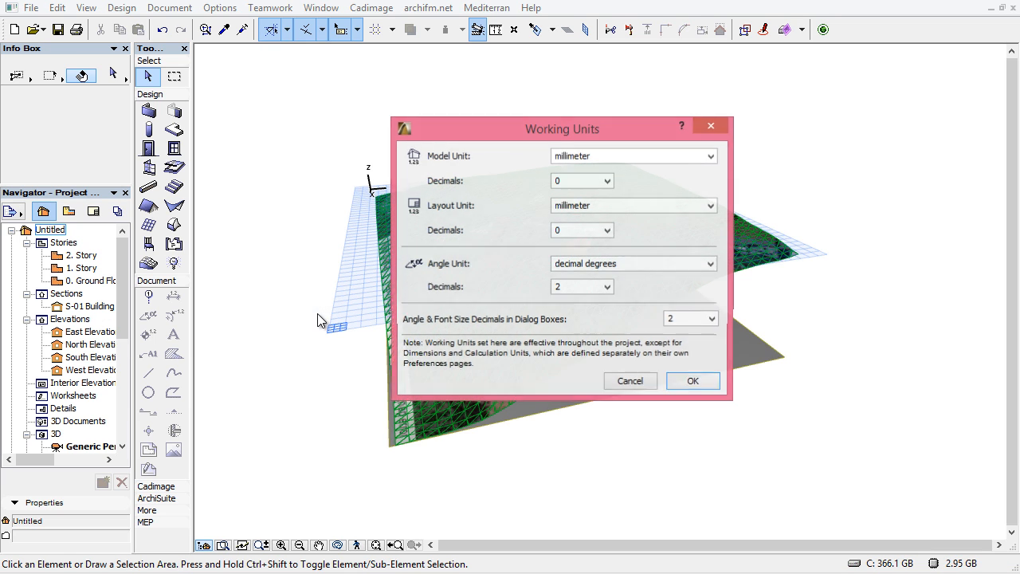
click(588, 158)
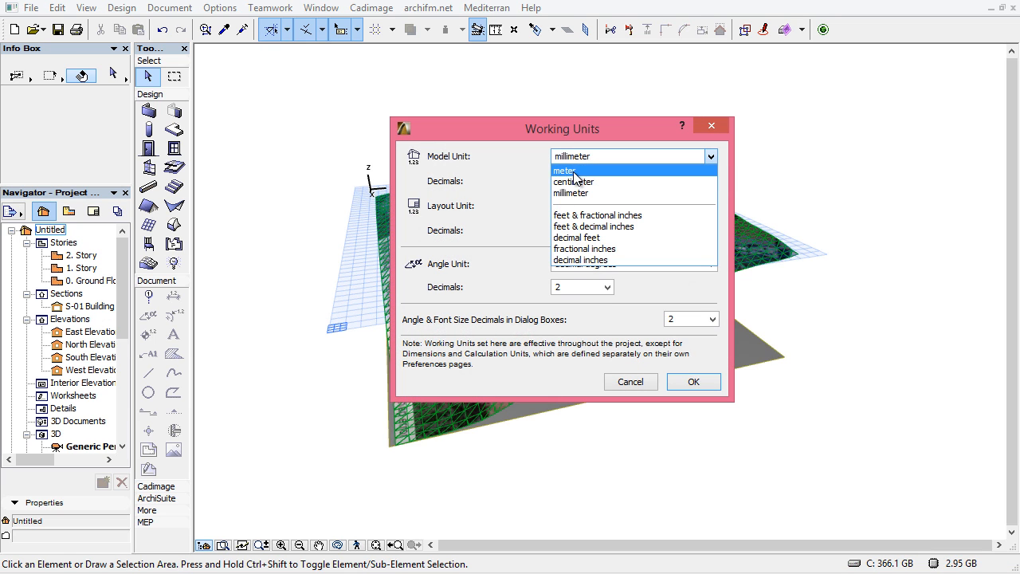
click(577, 171)
click(577, 182)
click(575, 217)
click(578, 181)
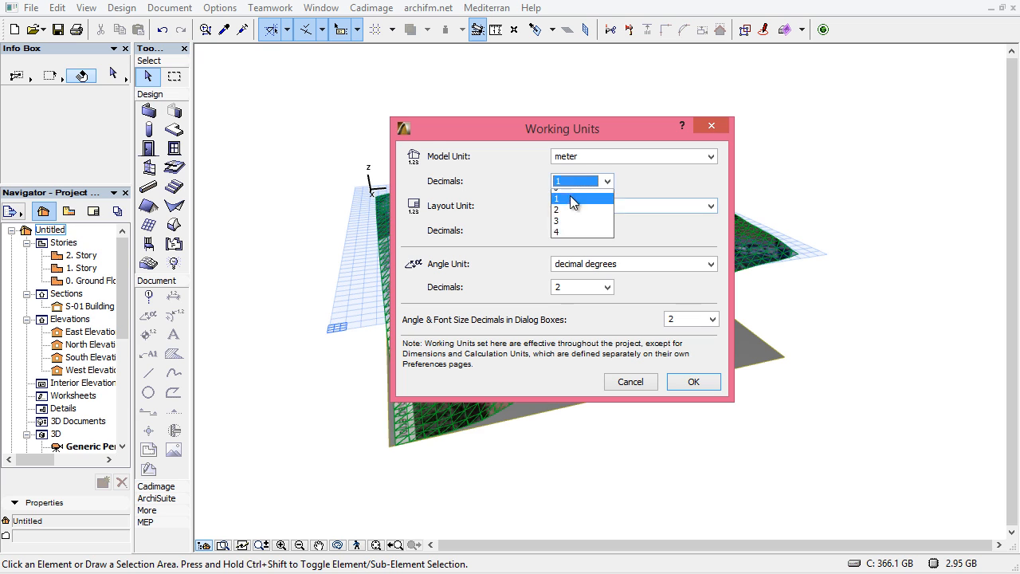
click(578, 231)
click(691, 382)
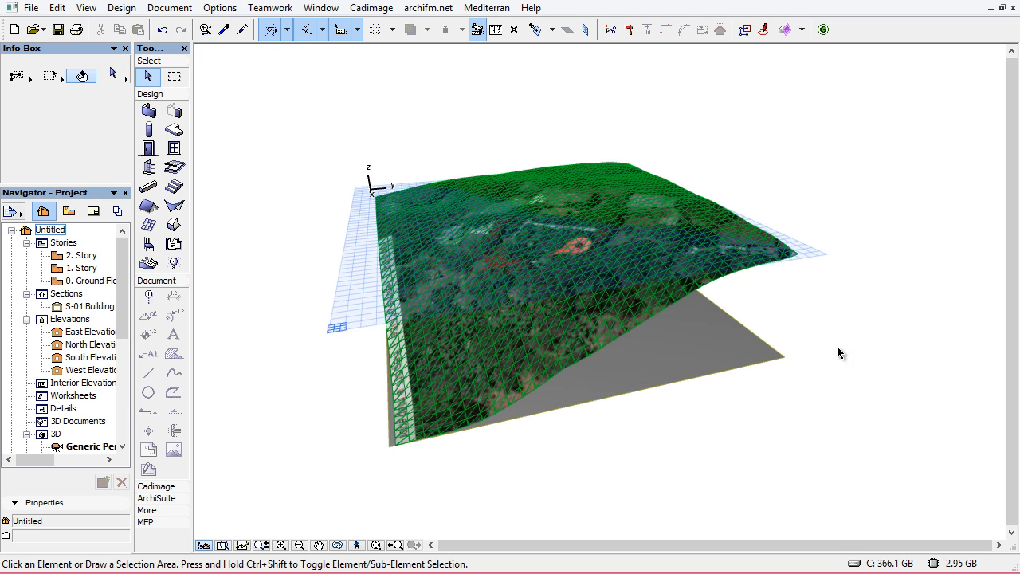
Multiply the rectangular Morph upward with Elevate and Spread at 5 spacing through the terrain, then delete the topmost copy
click(743, 359)
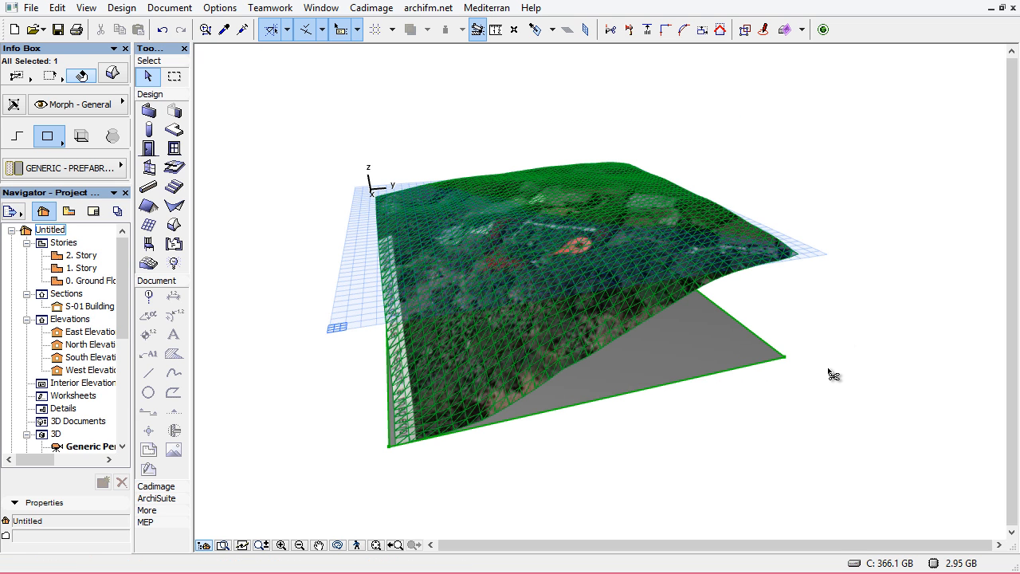
key(ctrl+u)
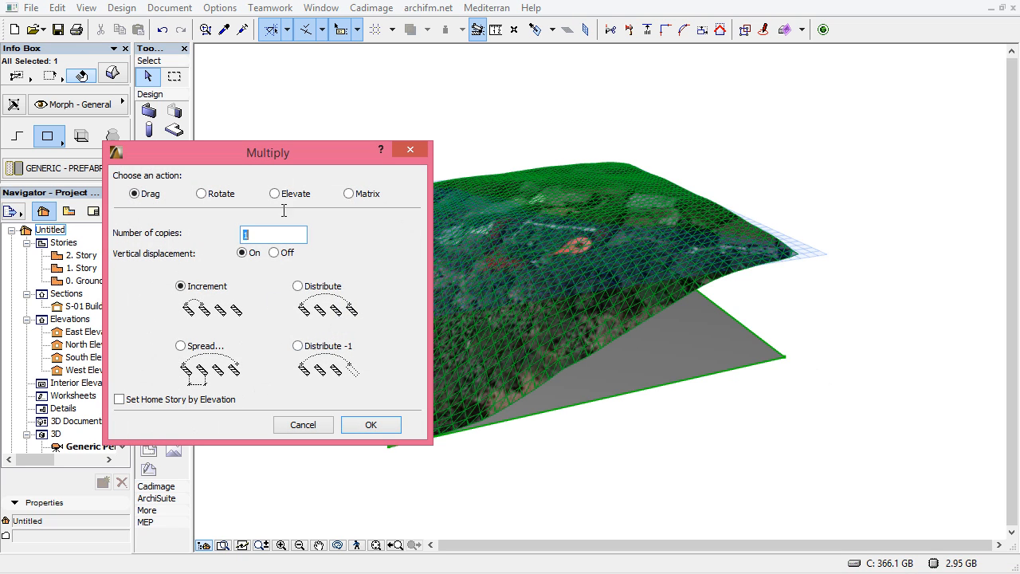
click(276, 194)
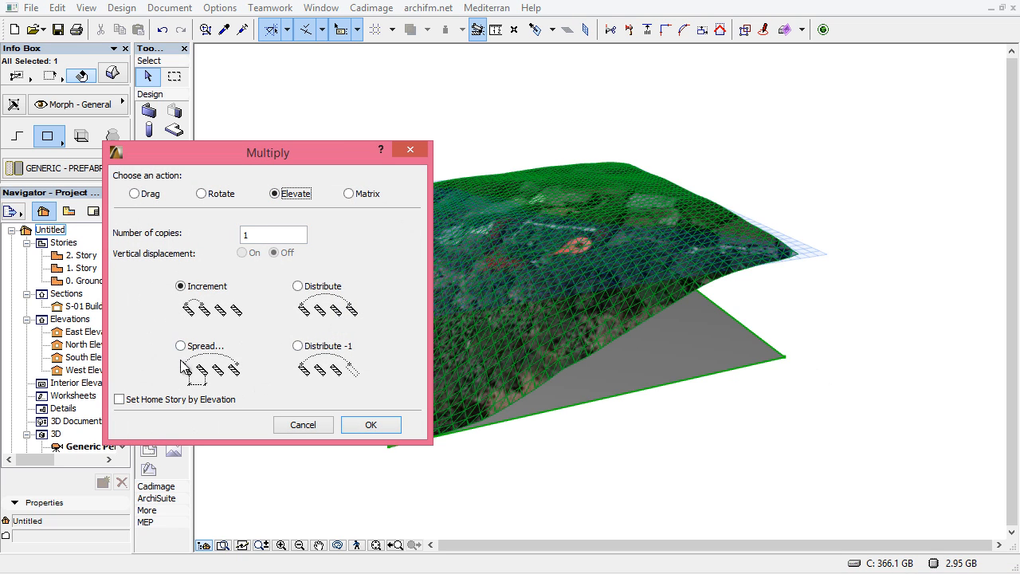
click(206, 380)
double_click(270, 236)
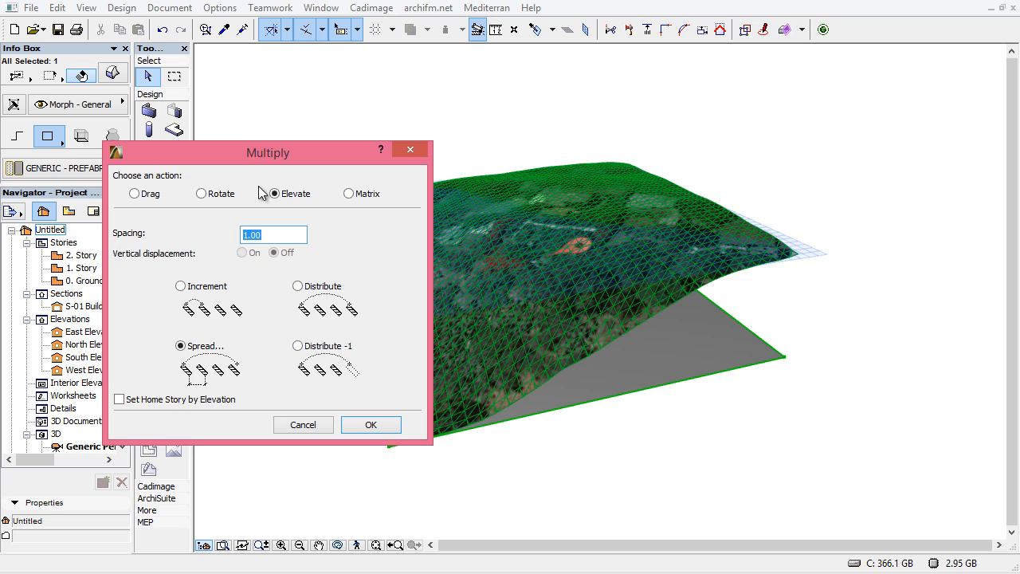
drag(310, 154, 366, 116)
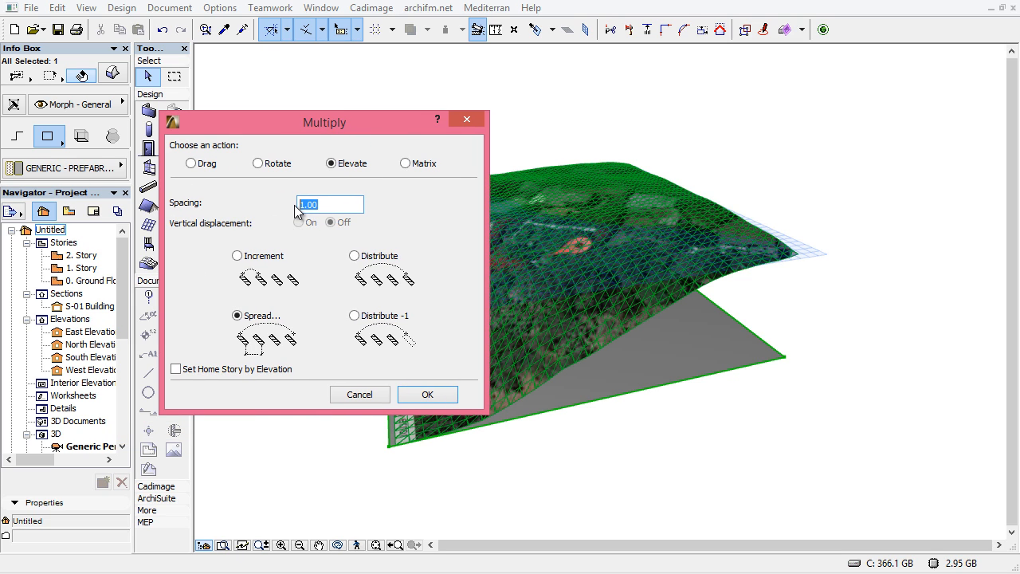
click(423, 394)
click(801, 361)
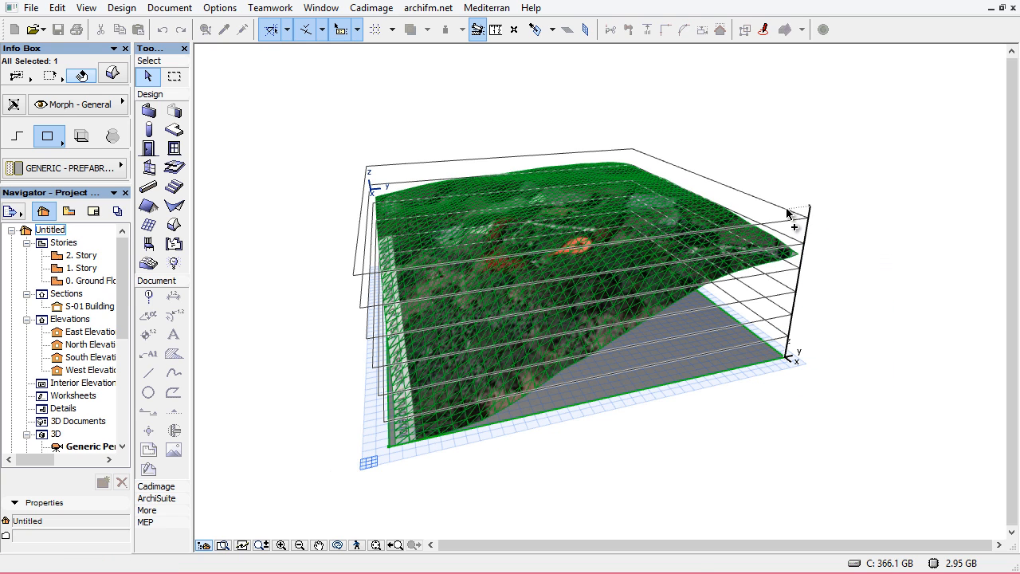
click(788, 215)
click(677, 218)
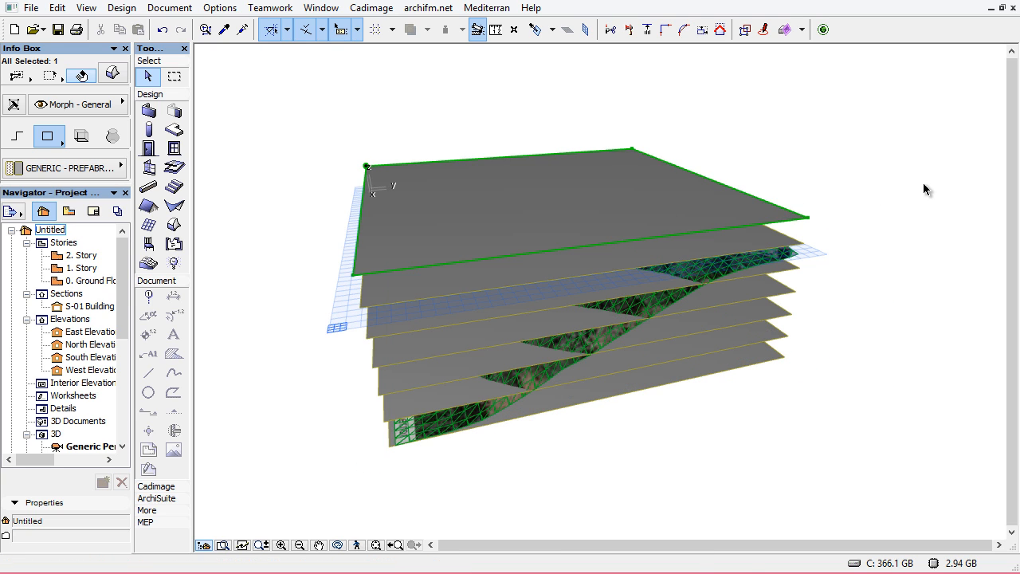
key(Delete)
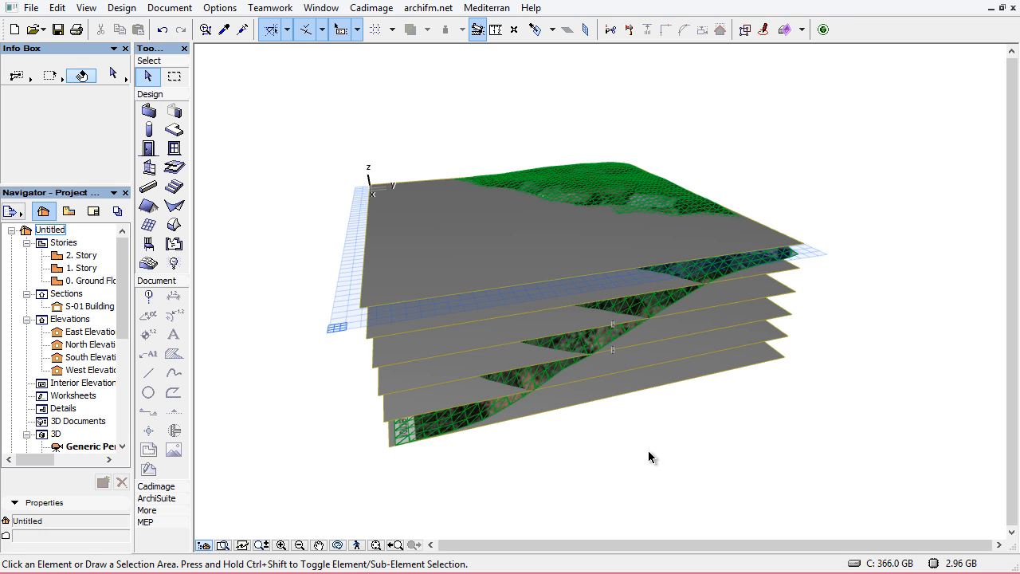
In the floor plan, drag several copies of the site mesh object side by side in a row to the right
key(F2)
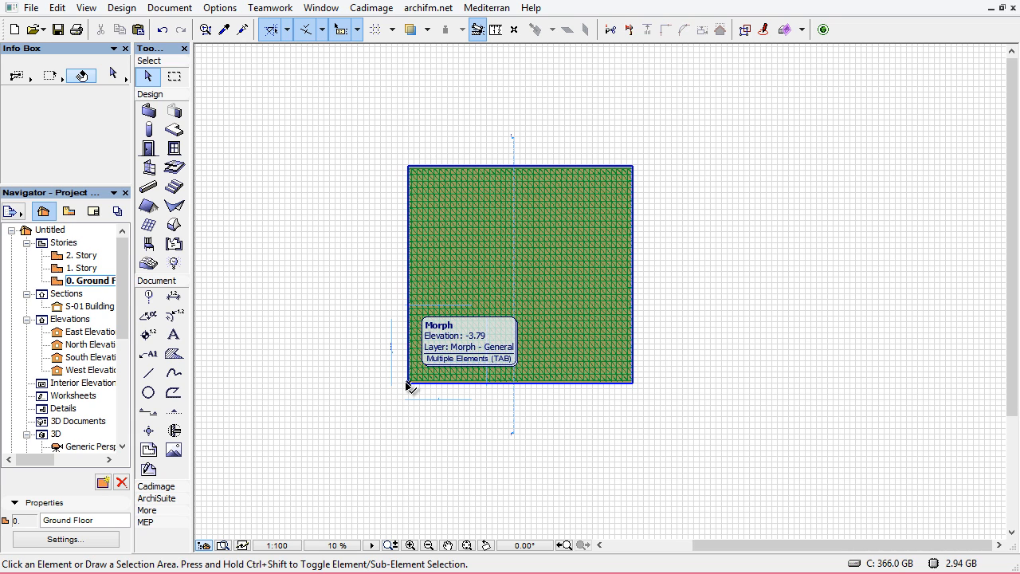
key(Tab)
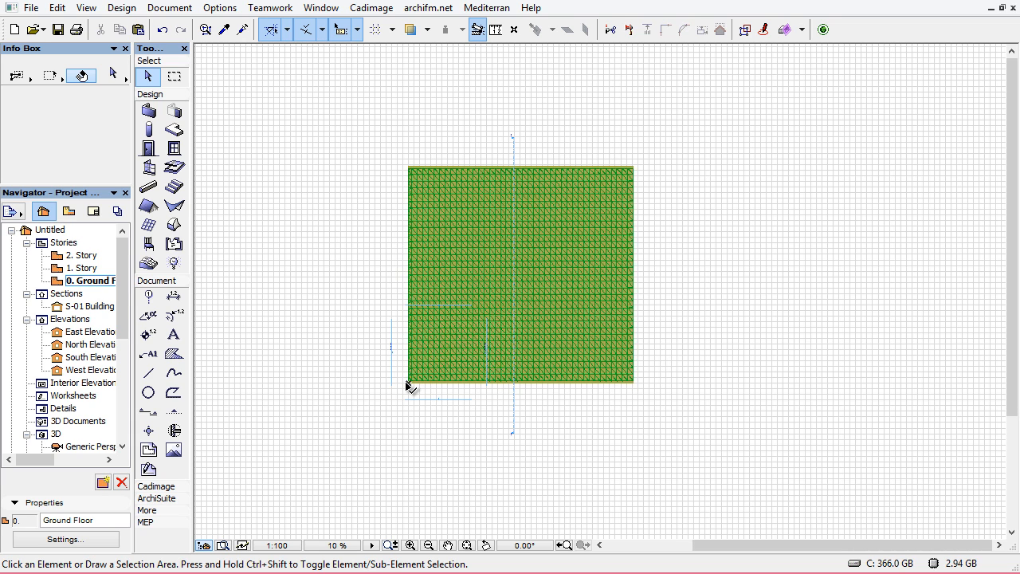
key(Tab)
click(408, 386)
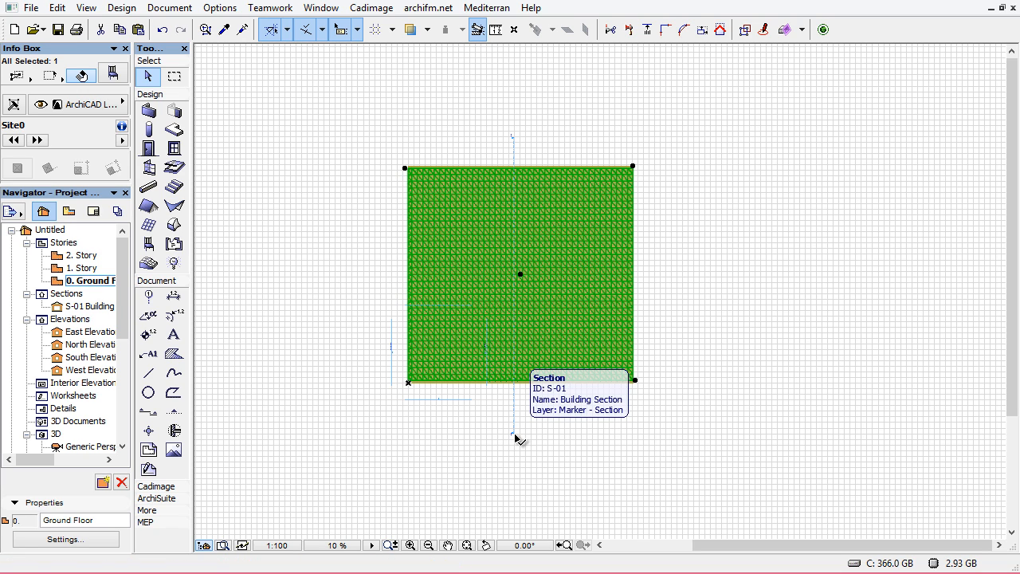
key(ctrl+d)
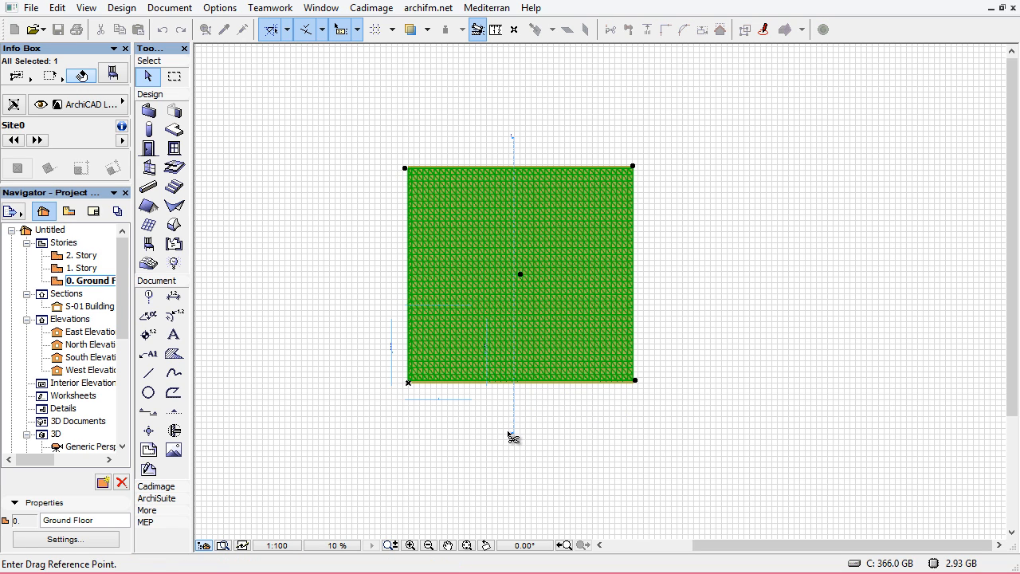
click(408, 383)
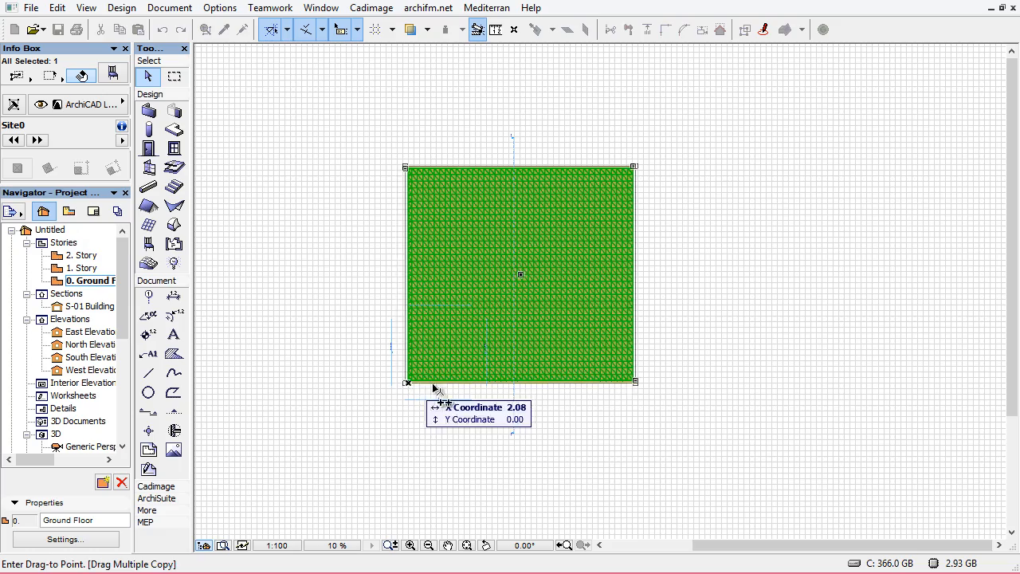
scroll(613, 401, down, 2)
scroll(558, 396, right, 3)
click(528, 394)
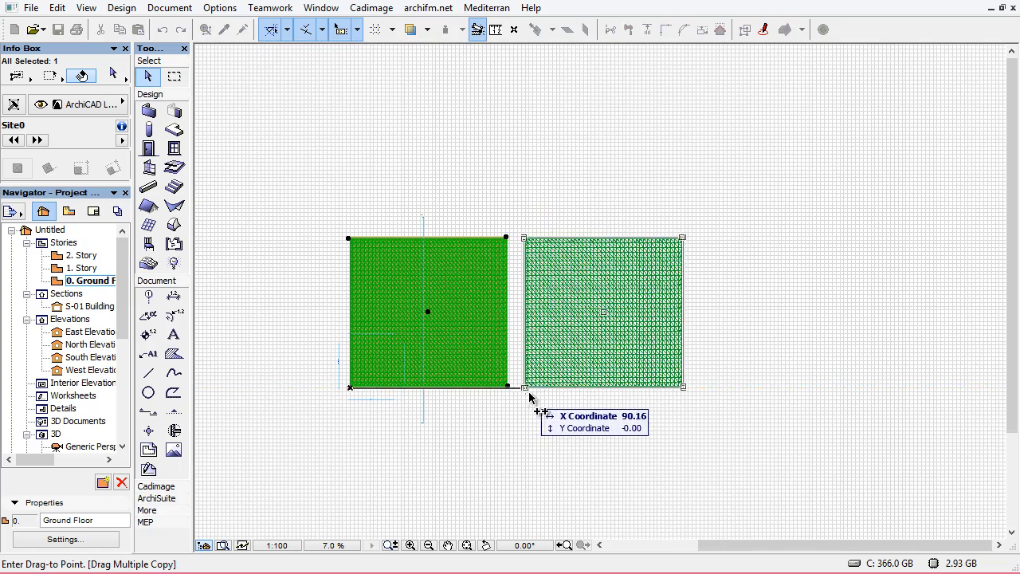
middle_drag(669, 403, 592, 408)
scroll(600, 405, down, 2)
middle_drag(532, 382, 360, 337)
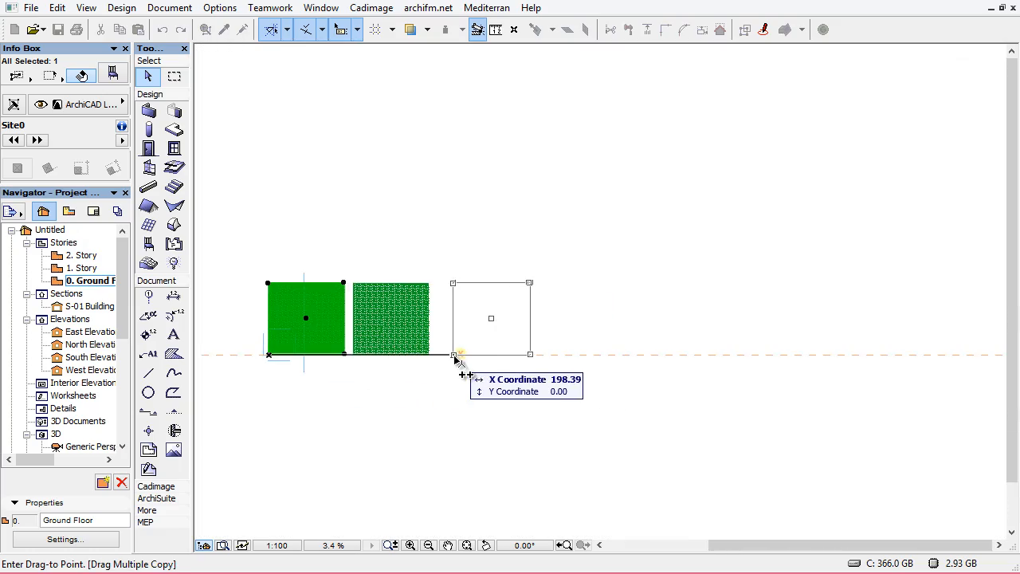
click(439, 356)
click(525, 358)
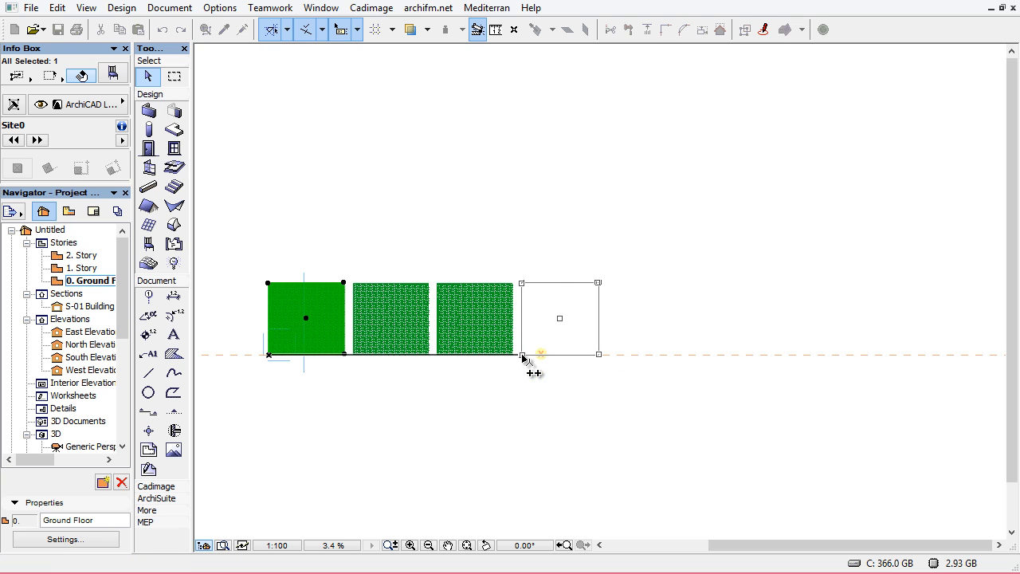
click(631, 358)
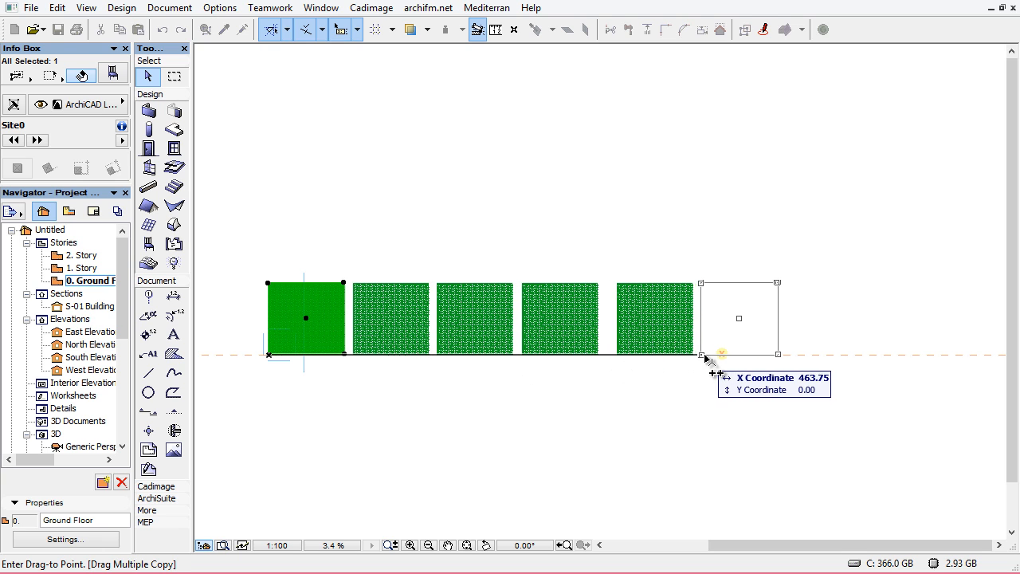
click(712, 358)
click(798, 355)
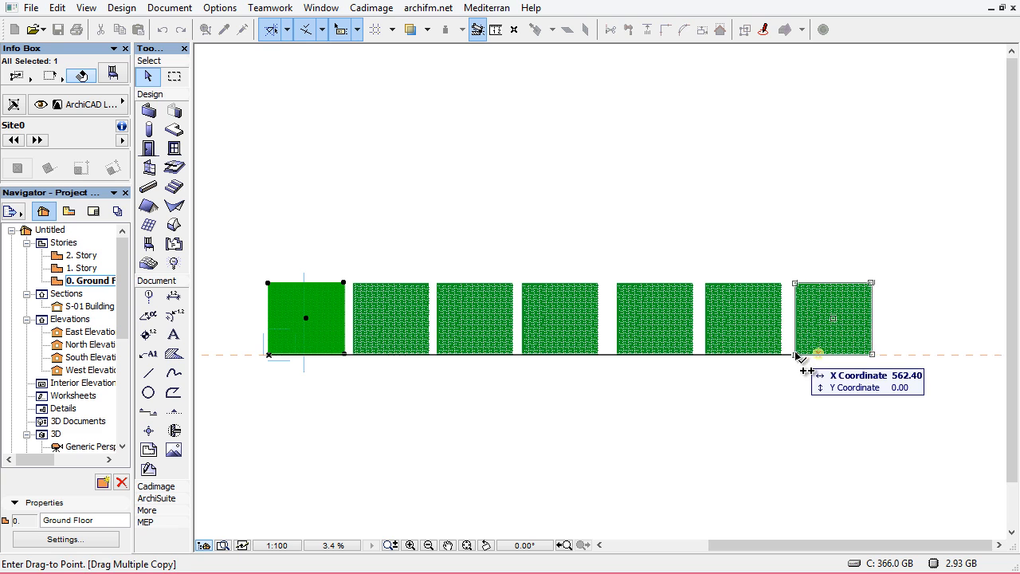
key(Escape)
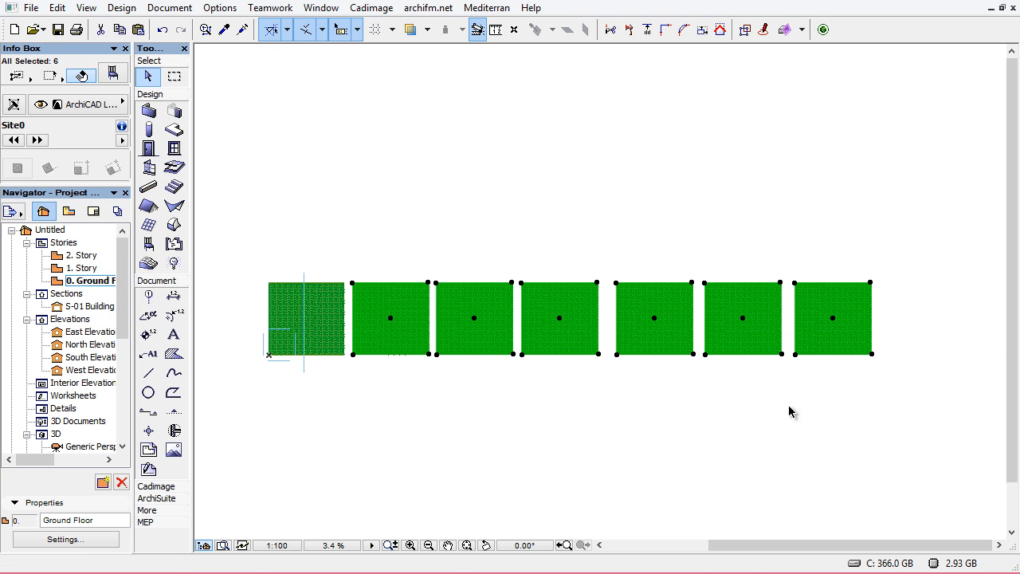
Delete the rightmost copy of the site object
key(Escape)
mouse_move(833, 335)
mouse_down()
mouse_move(817, 455)
mouse_move(886, 380)
mouse_up()
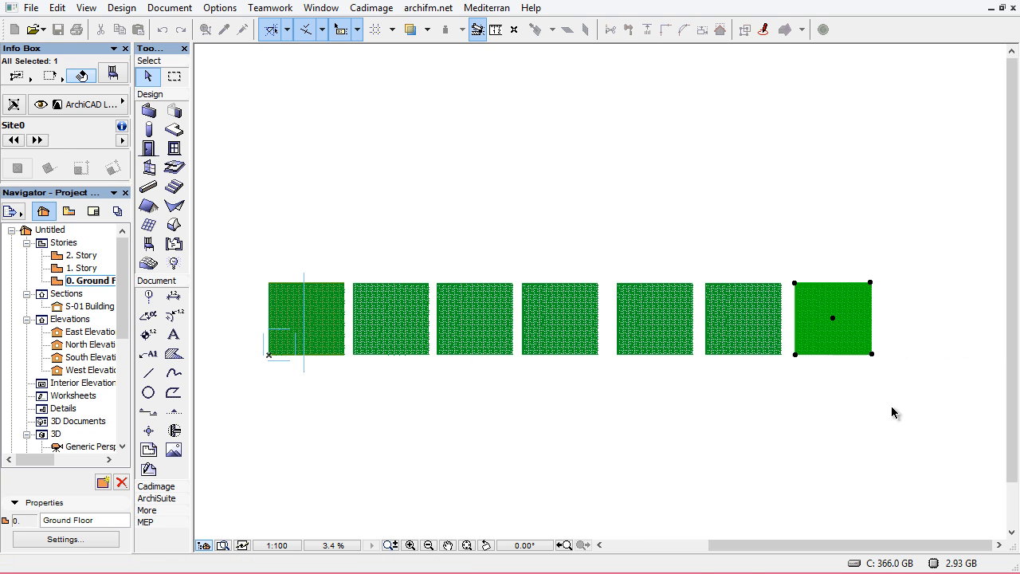
key(Delete)
scroll(293, 351, up, 1)
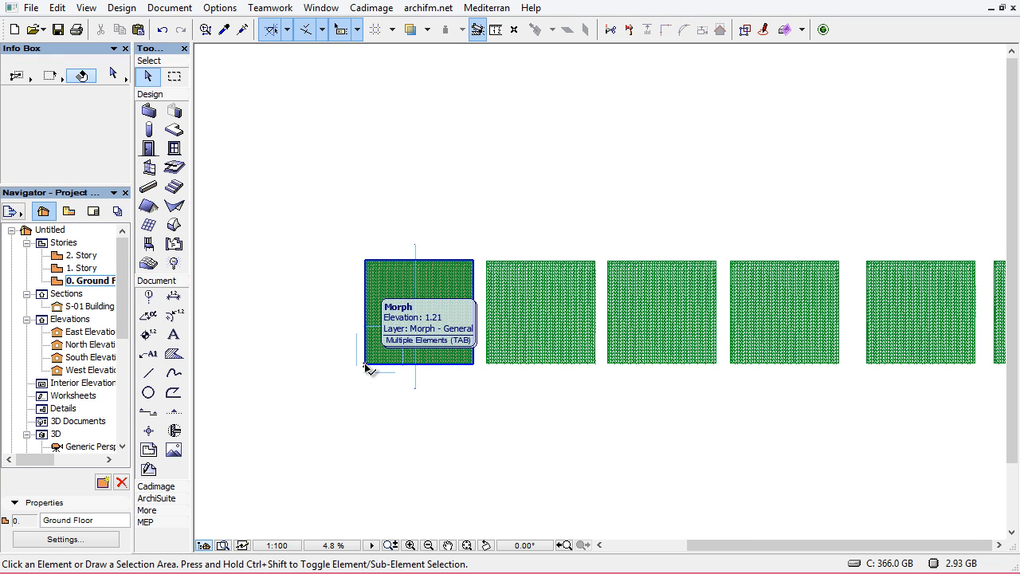
Drag a copy of the original site object to its left
key(Tab)
key(Tab)
click(365, 367)
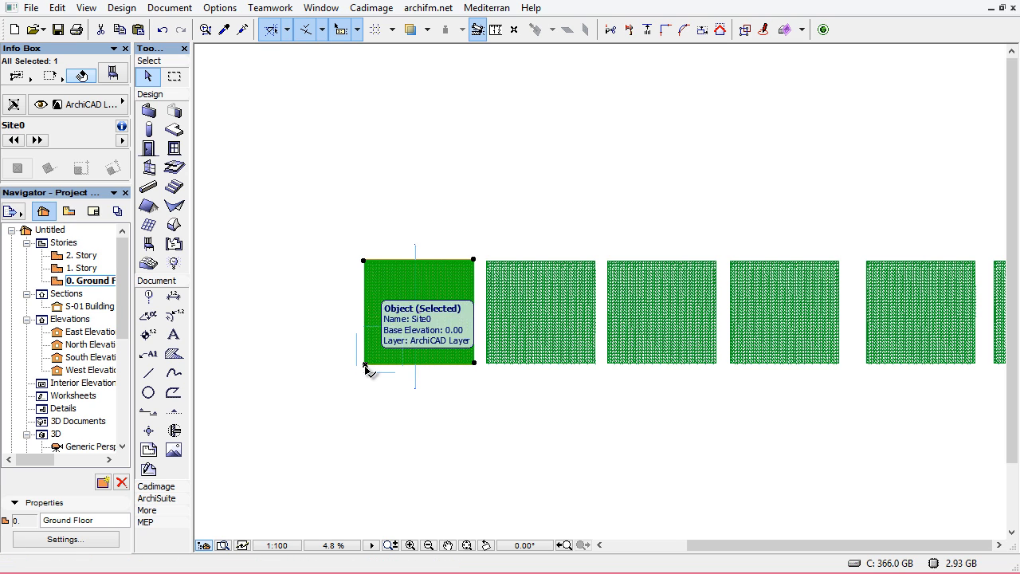
key(ctrl+d)
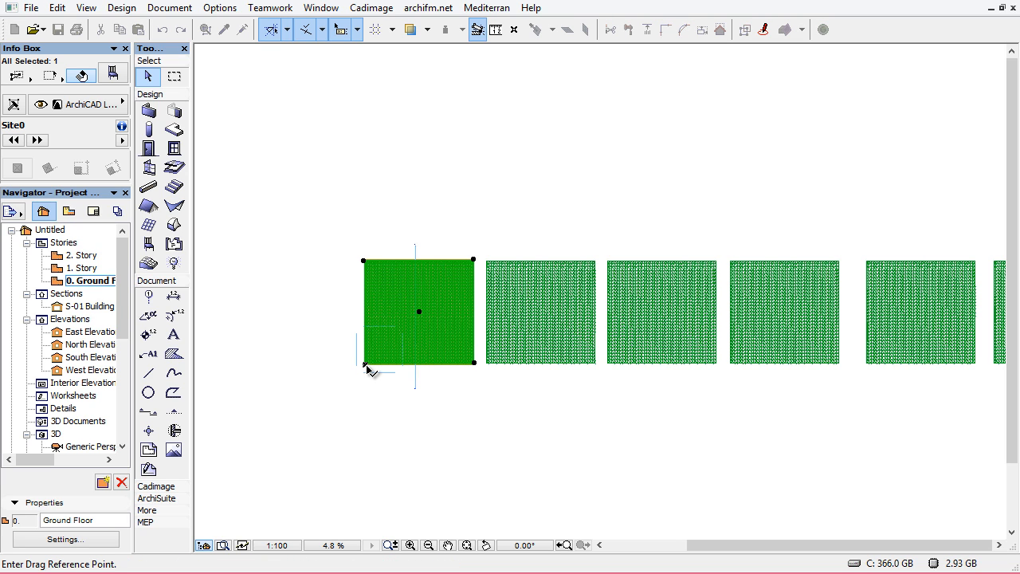
click(365, 365)
click(210, 365)
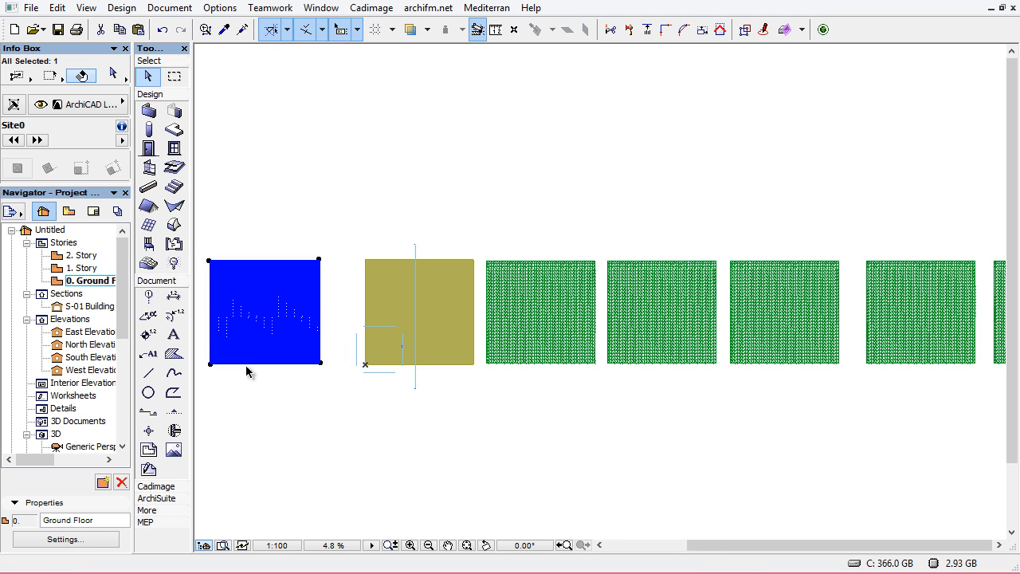
middle_drag(315, 349, 318, 360)
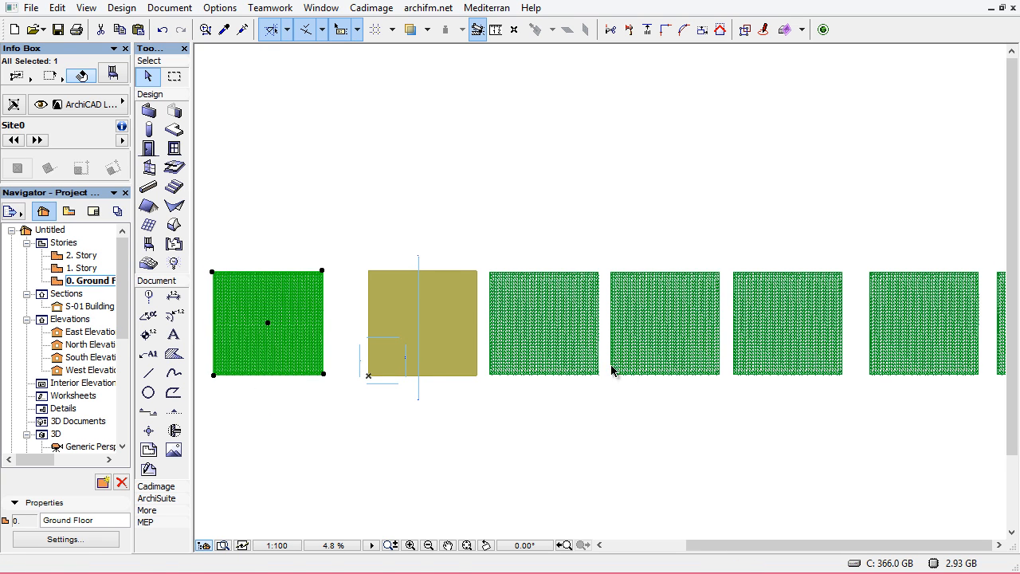
key(Escape)
Convert the first copy to the right of the original site object into a Morph
scroll(641, 378, down, 1)
middle_drag(641, 378, 558, 346)
scroll(526, 352, up, 1)
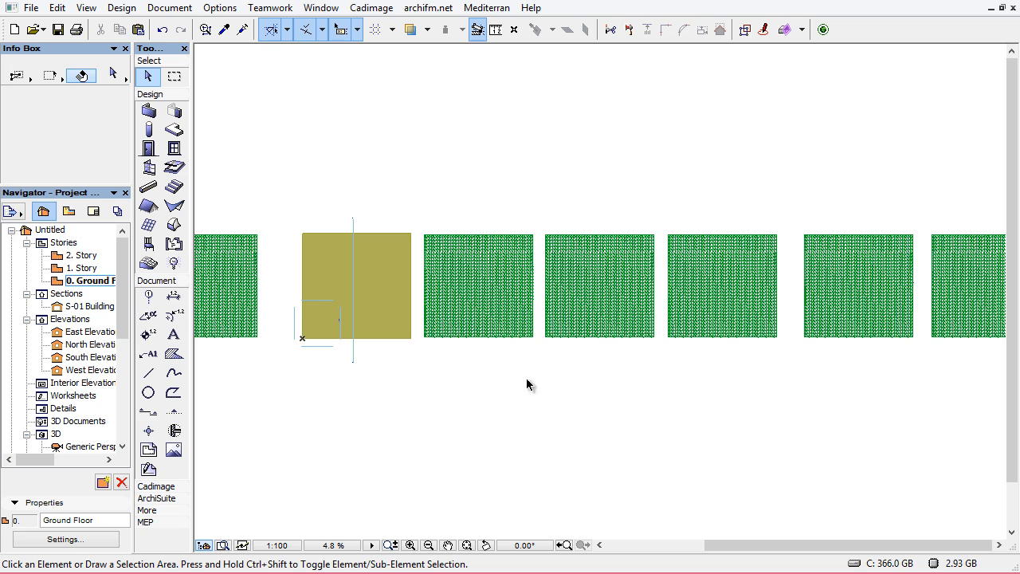
click(478, 331)
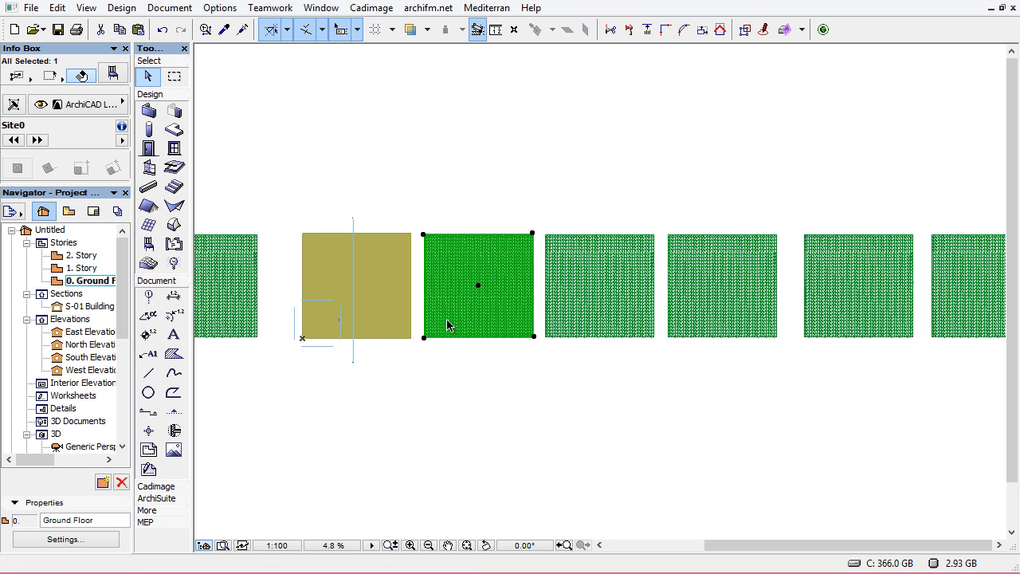
right_click(448, 296)
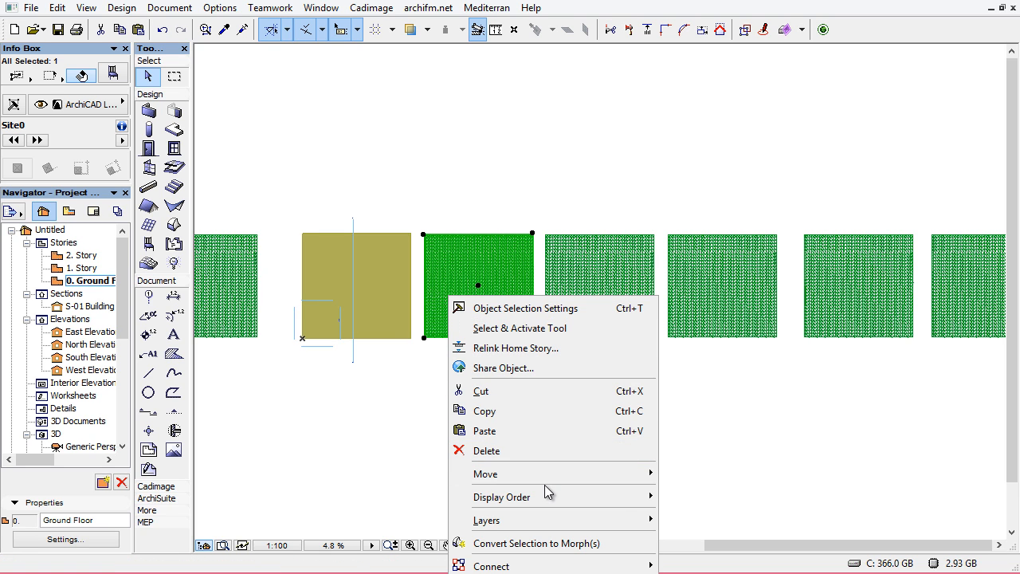
click(507, 544)
click(566, 281)
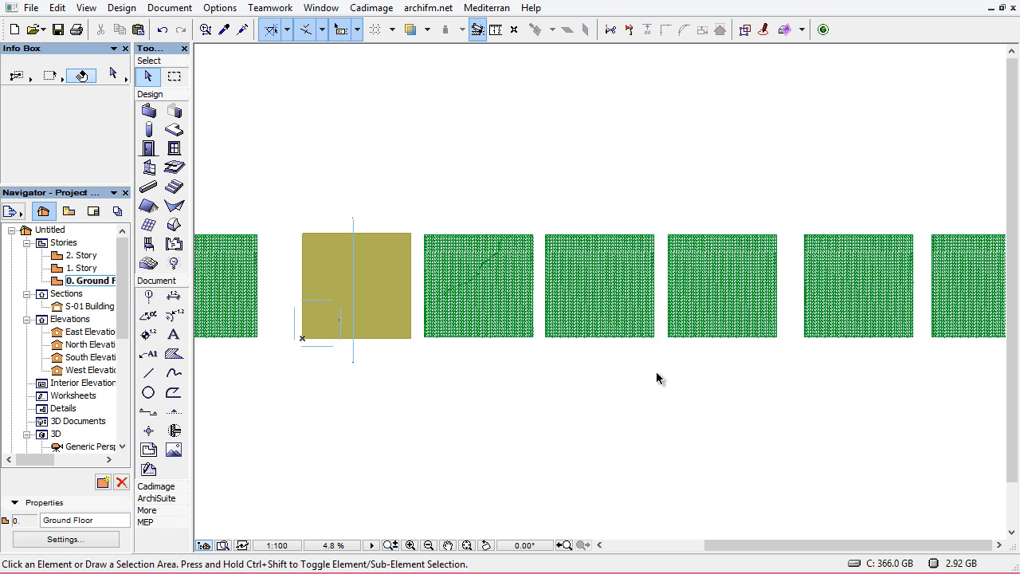
Convert the second copy of the site object into a Morph
drag(657, 372, 625, 310)
right_click(576, 267)
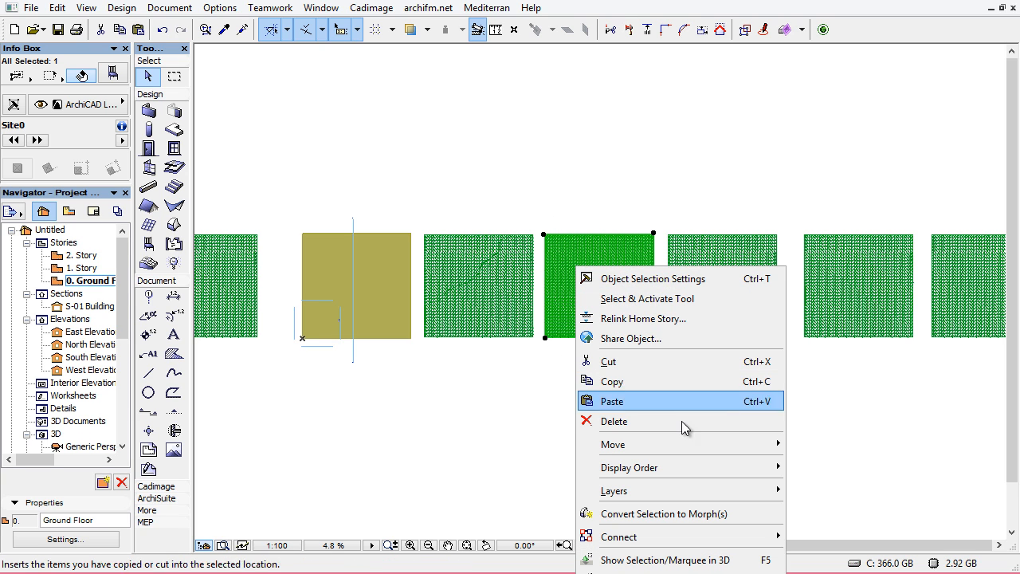
mouse_move(666, 470)
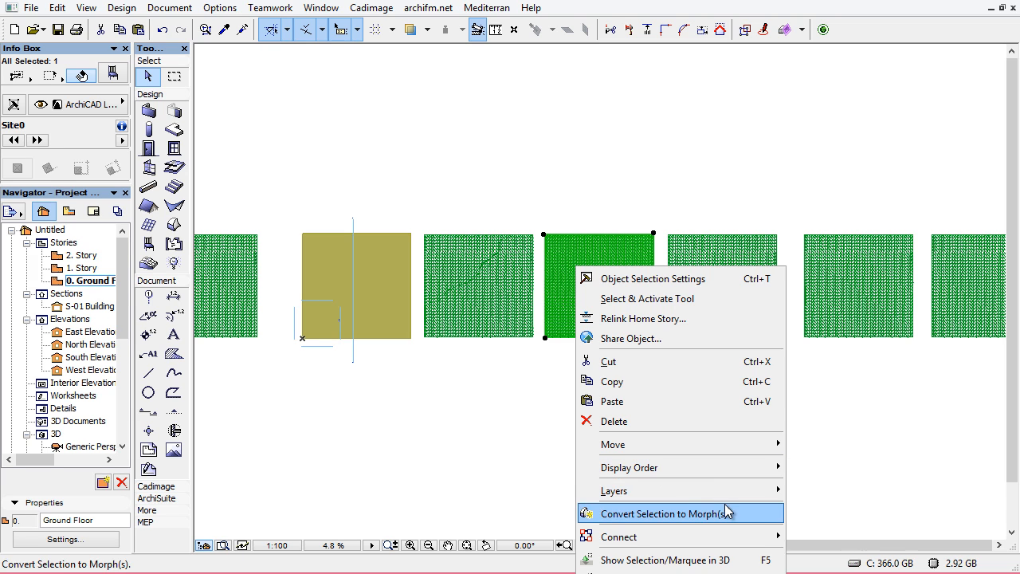
click(752, 513)
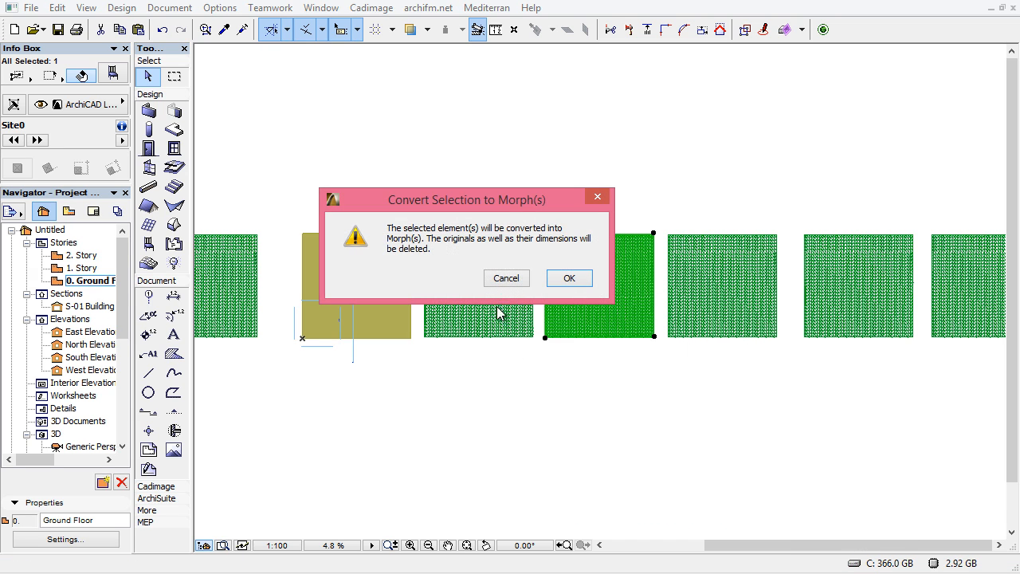
click(571, 281)
Convert the third copy of the site object into a Morph
click(673, 341)
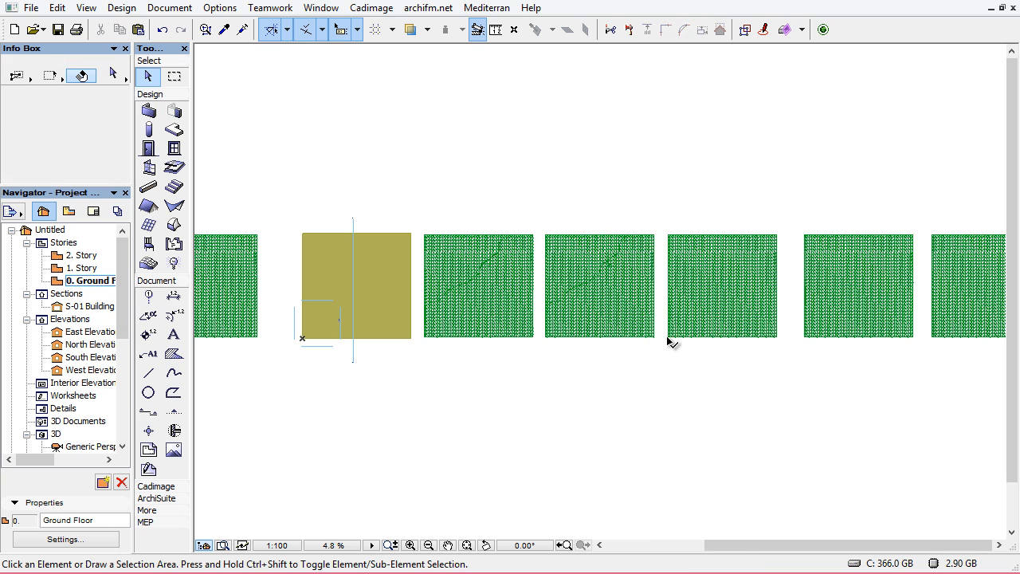
right_click(673, 301)
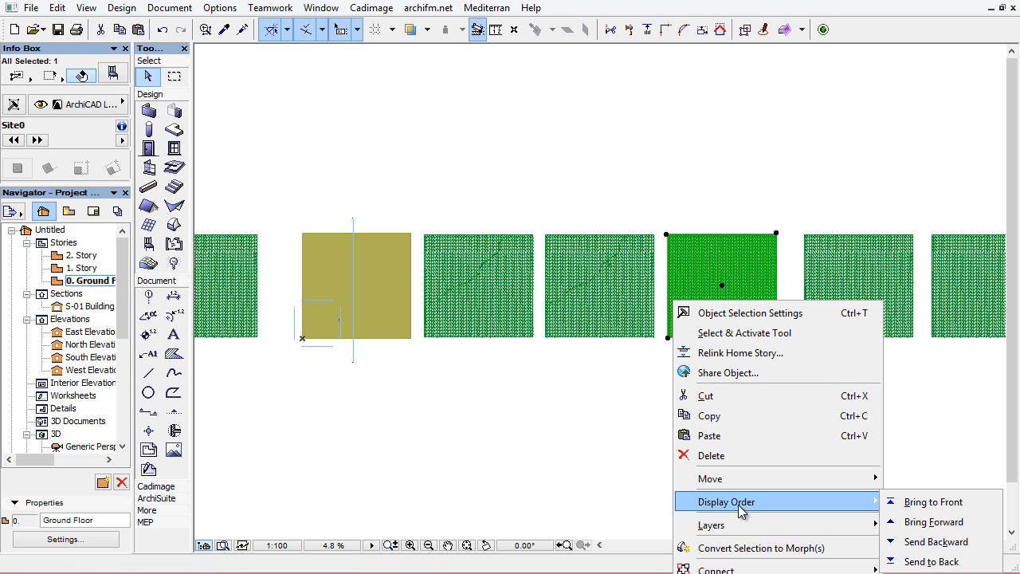
click(793, 546)
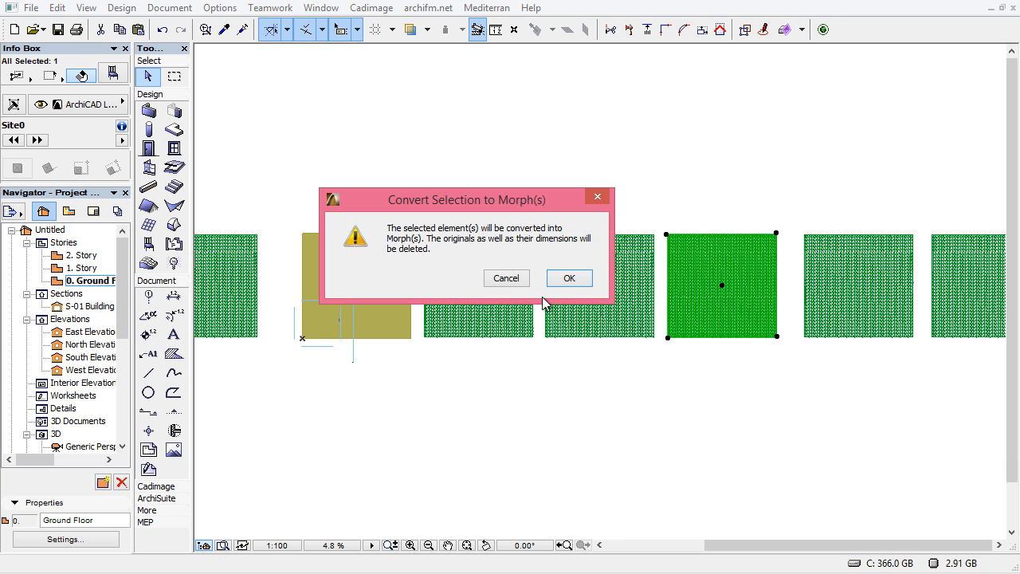
click(566, 275)
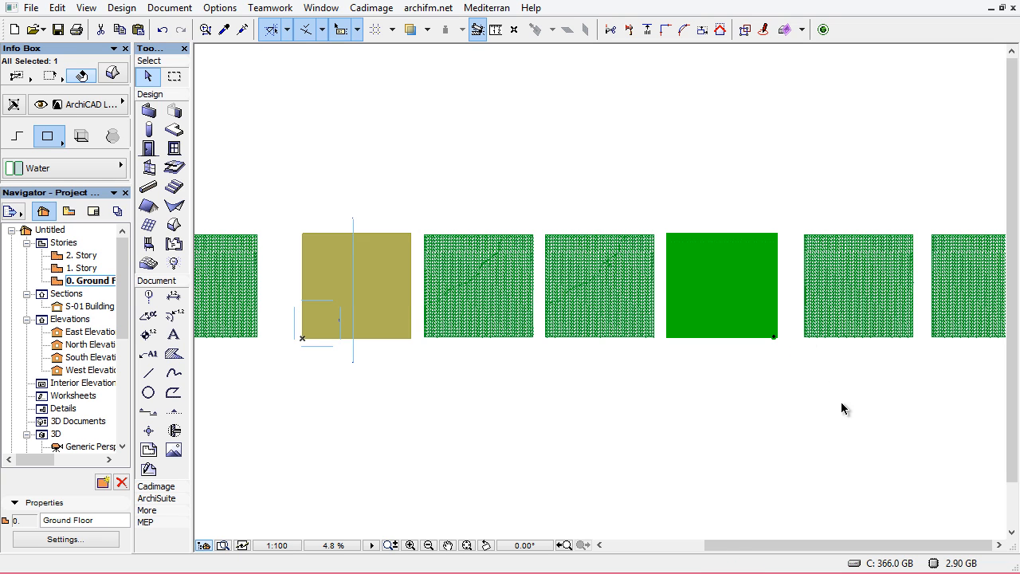
Convert the fourth copy of the site object into a Morph
click(806, 338)
middle_drag(866, 378, 642, 378)
right_click(635, 379)
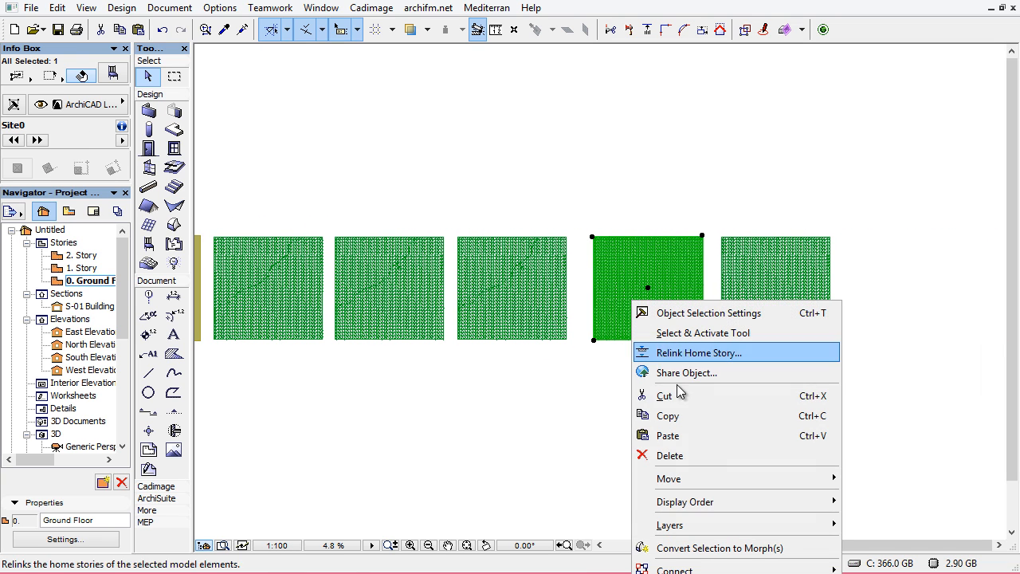
click(706, 547)
click(568, 279)
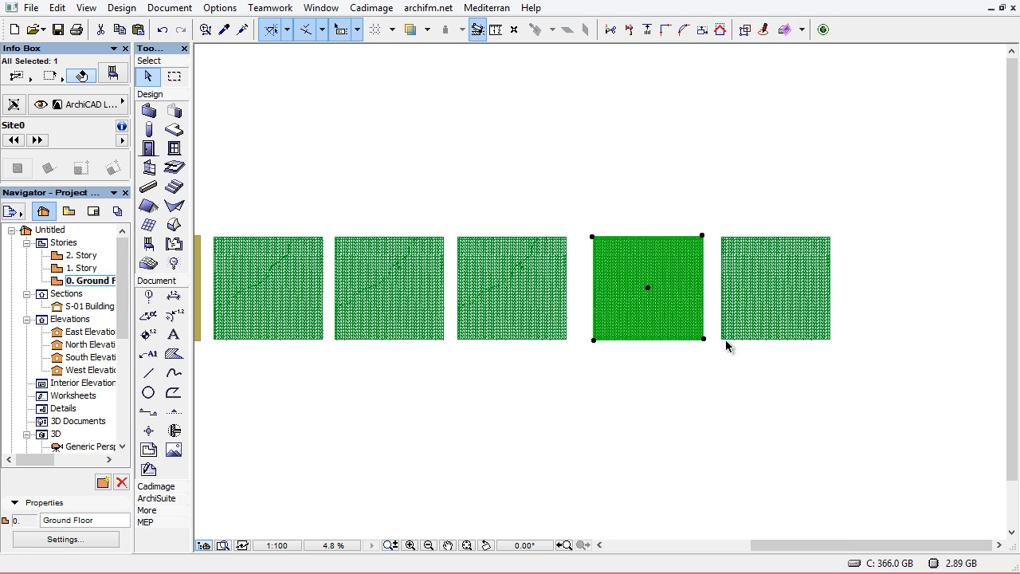
Convert the last copy of the site object in the row into a Morph
click(727, 341)
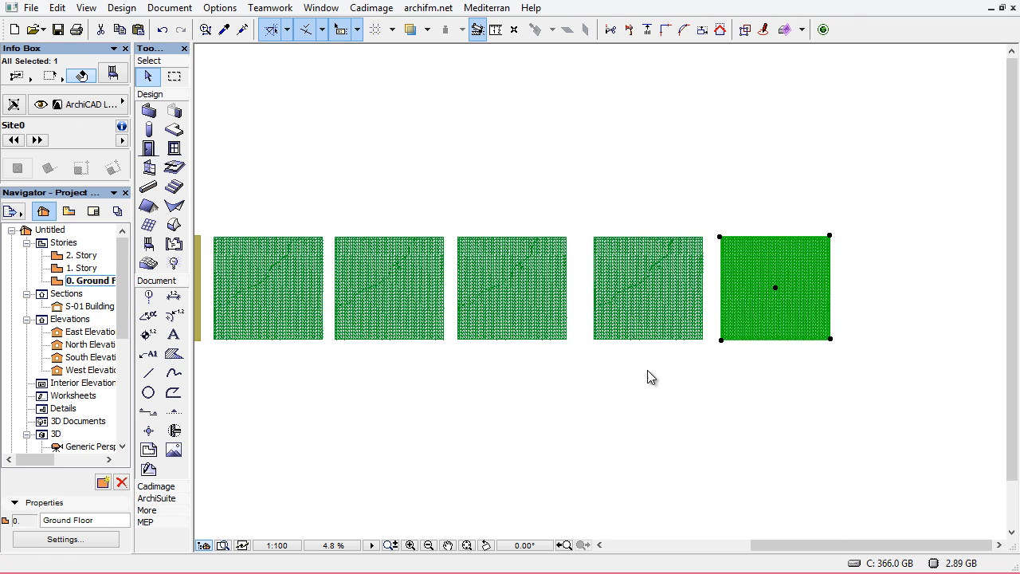
right_click(649, 375)
click(730, 234)
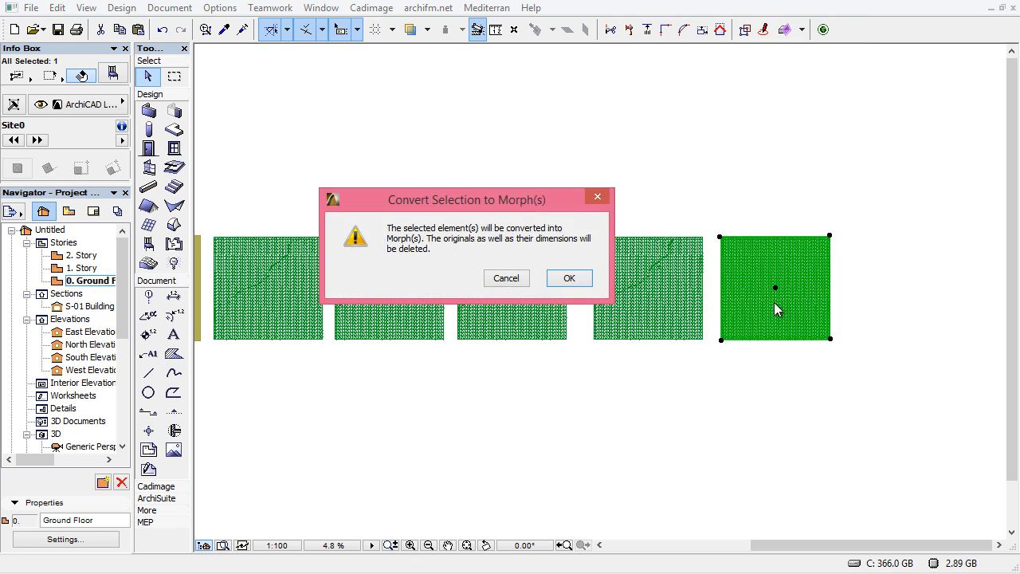
click(580, 281)
Move the first Morph copy onto the original site object, aligning its lower-left corner with the original's
scroll(568, 295, down, 1)
scroll(502, 287, up, 1)
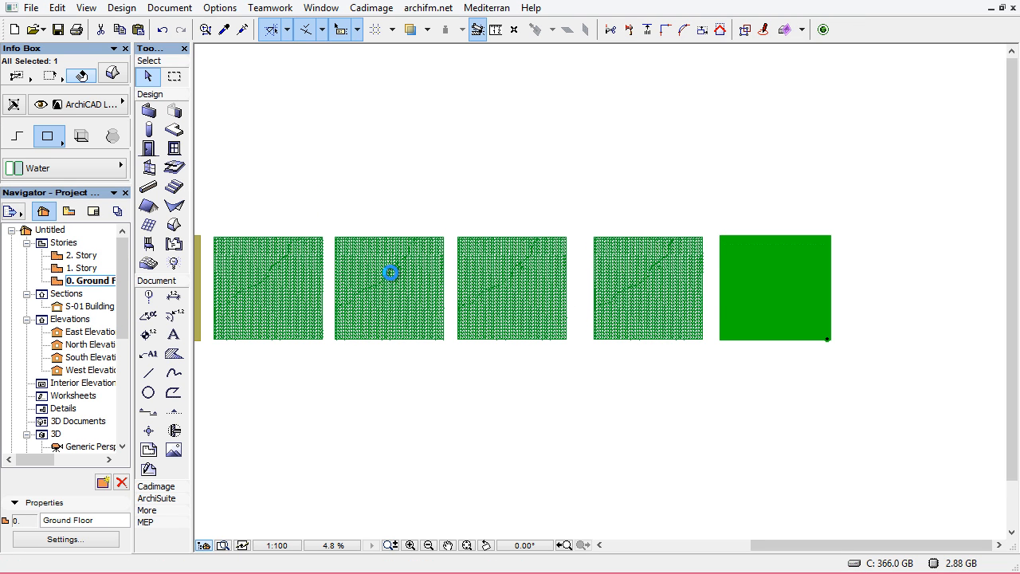
click(446, 185)
scroll(633, 226, down, 3)
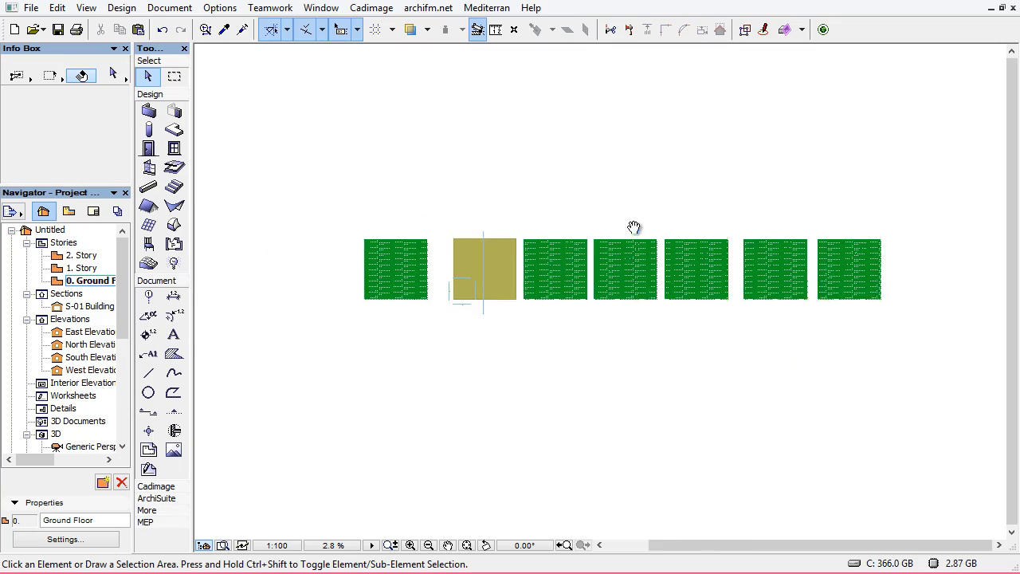
scroll(547, 282, up, 6)
click(390, 210)
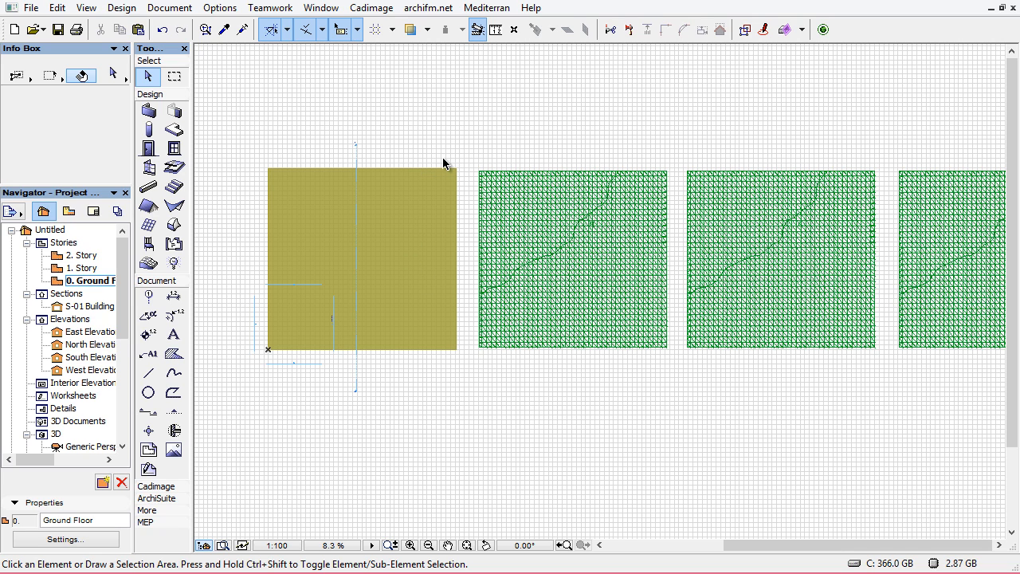
click(644, 343)
click(505, 373)
click(482, 353)
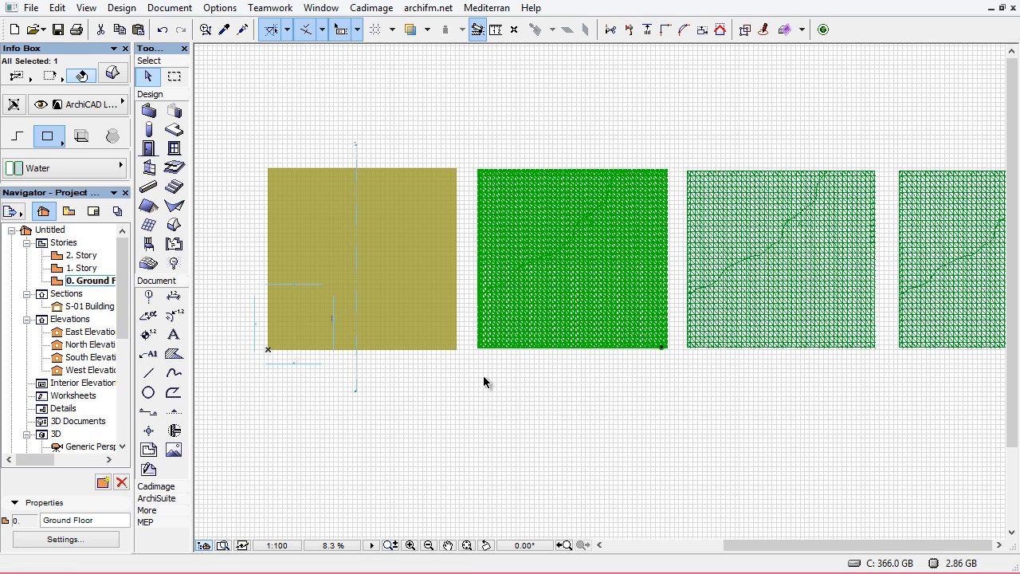
key(ctrl+d)
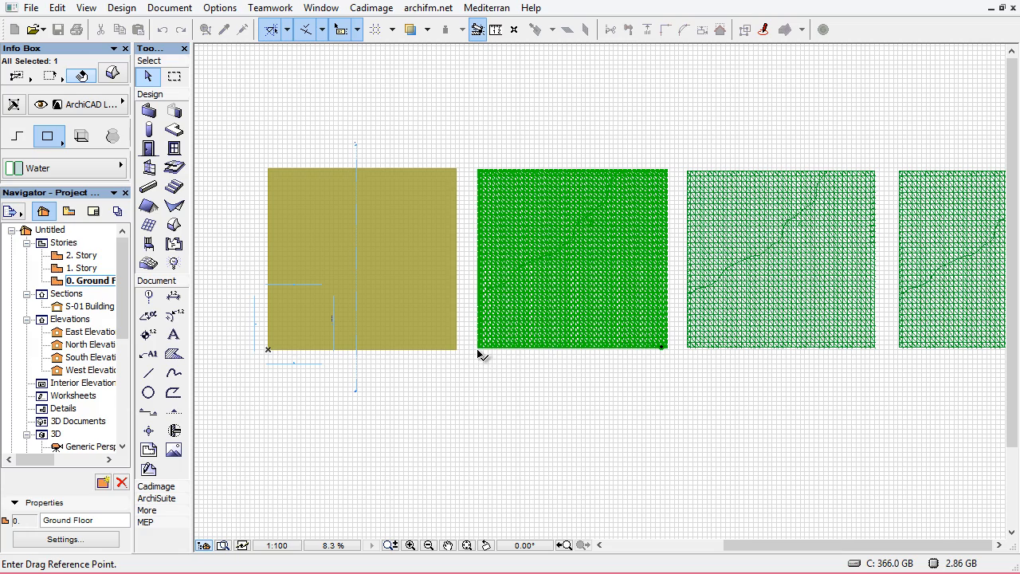
click(479, 348)
click(268, 348)
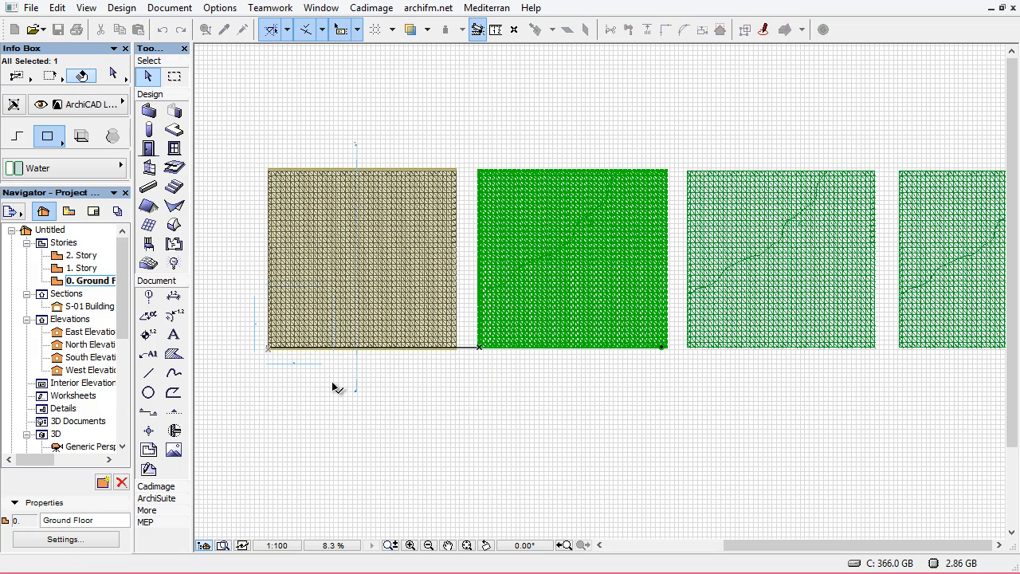
In the 3D view, try to intersect the site mesh Morph with one of the slicing planes
key(F3)
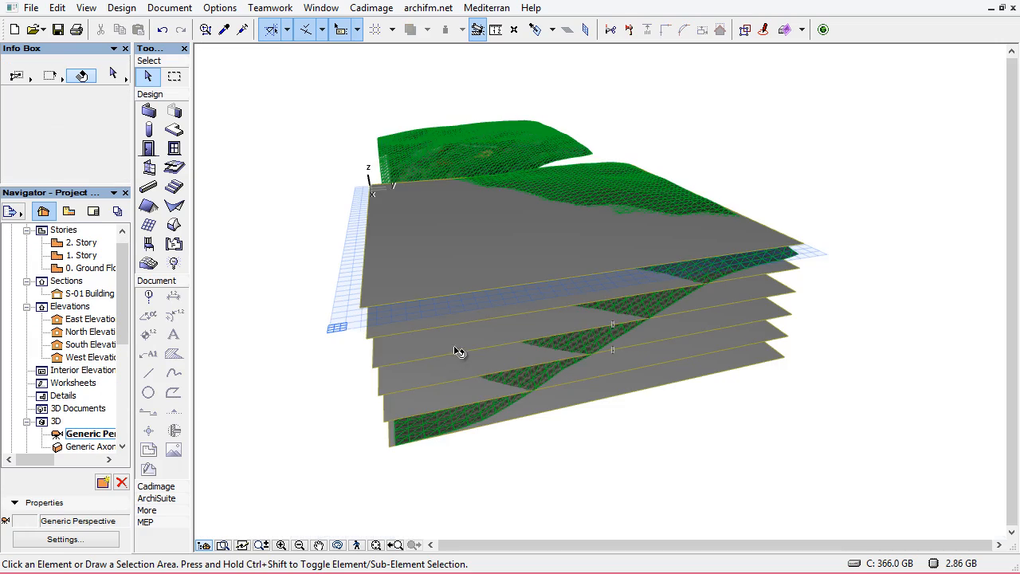
mouse_move(619, 346)
middle_down()
mouse_move(729, 304)
mouse_move(720, 317)
mouse_move(692, 181)
middle_up()
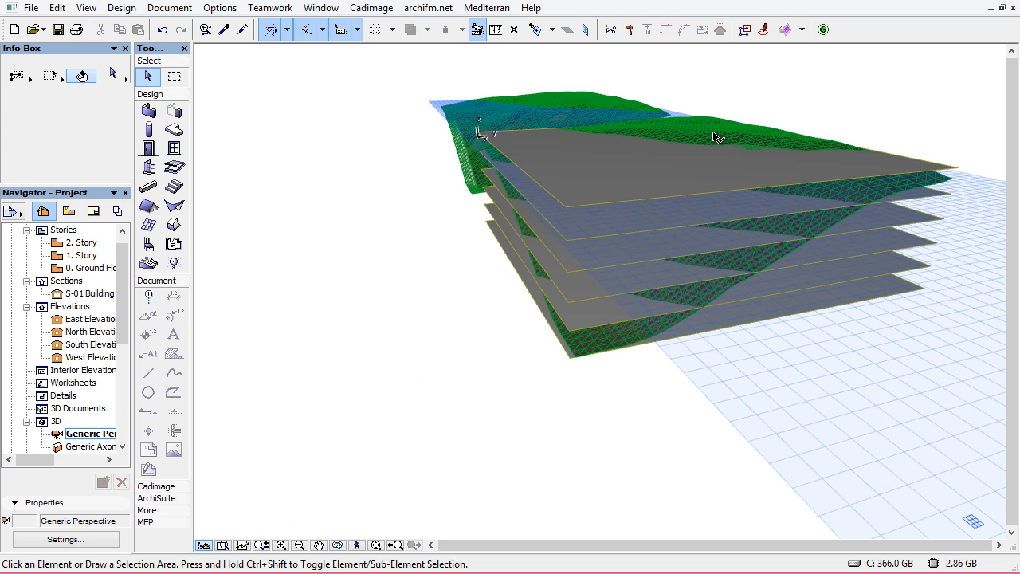
click(685, 327)
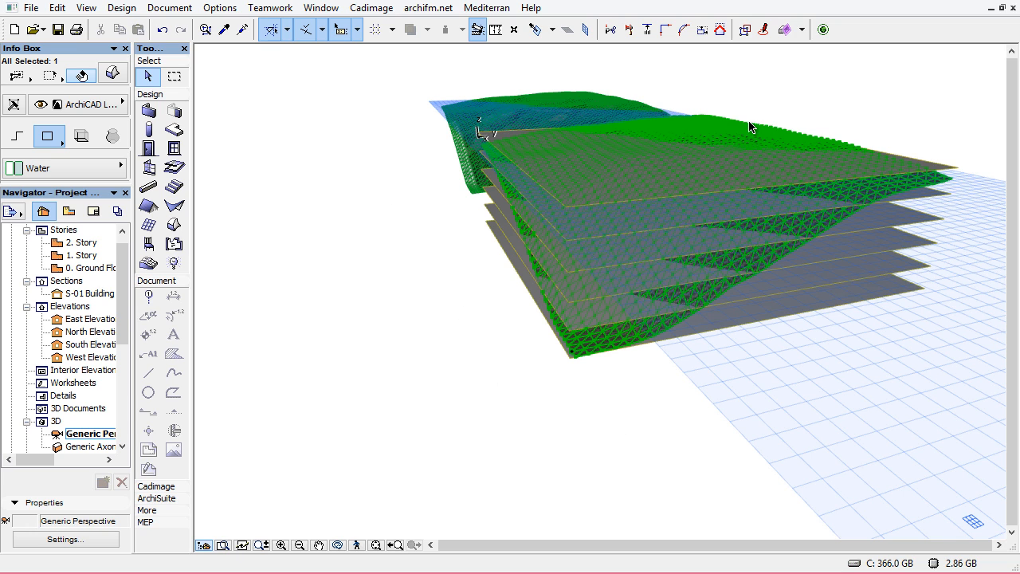
right_click(323, 196)
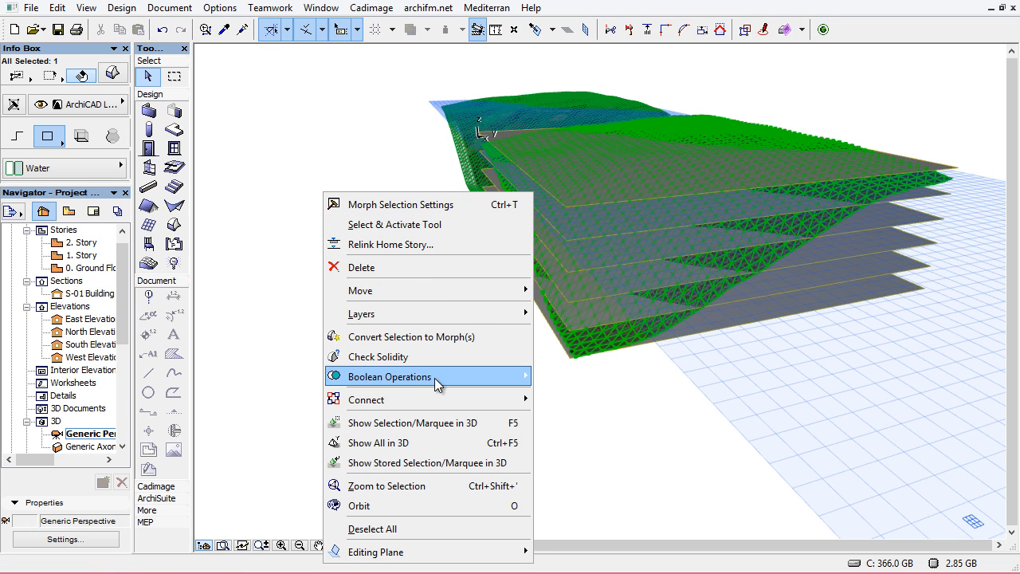
mouse_move(435, 377)
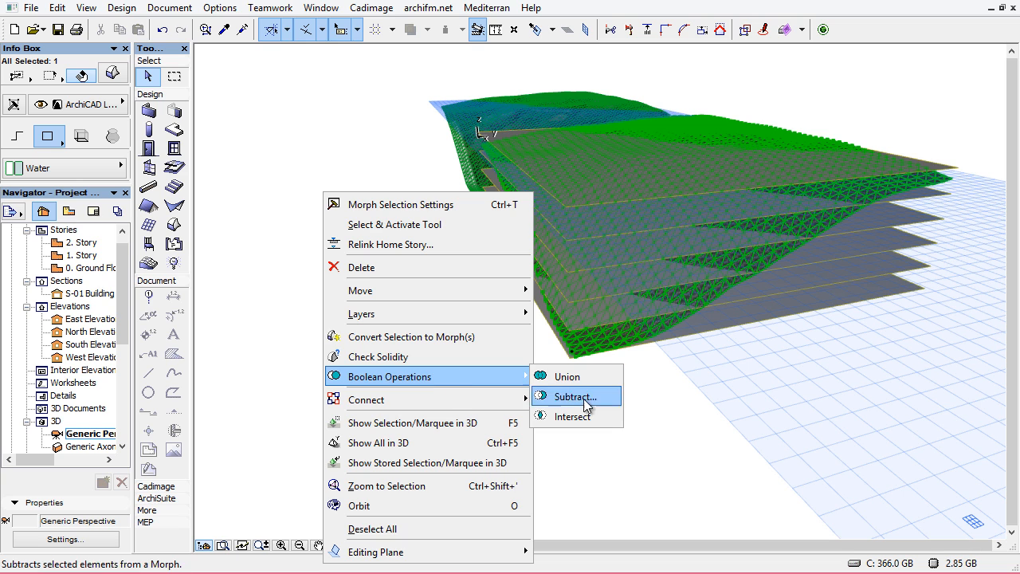
click(585, 418)
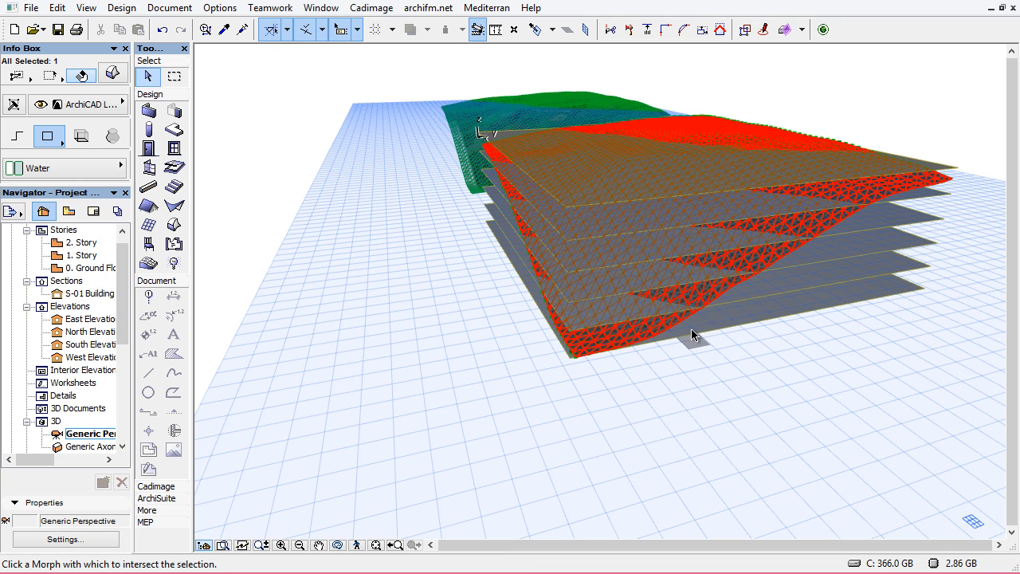
click(692, 335)
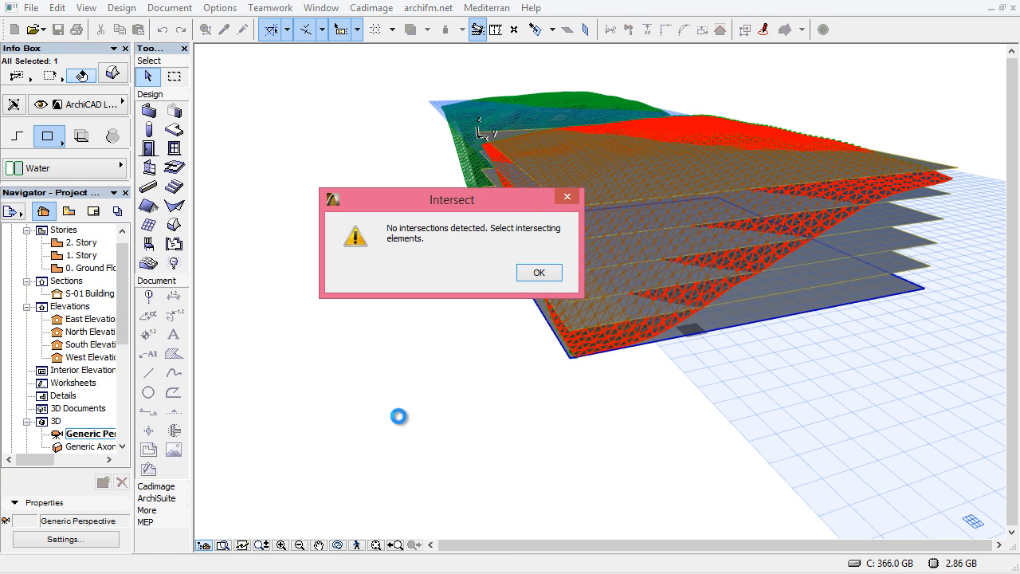
key(Return)
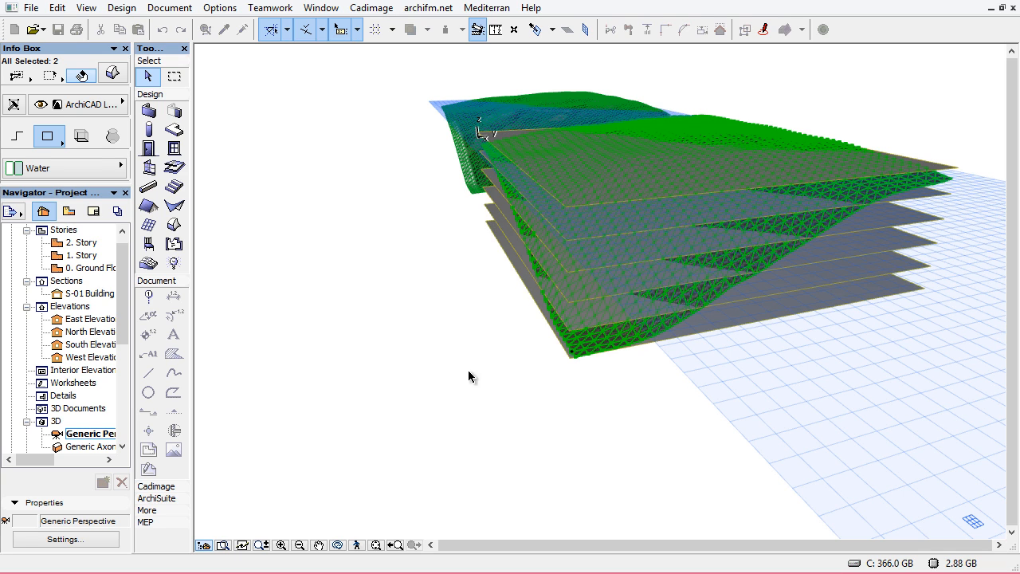
Try a Subtract Boolean operation between the two selected Morphs and a slicing plane
right_click(300, 171)
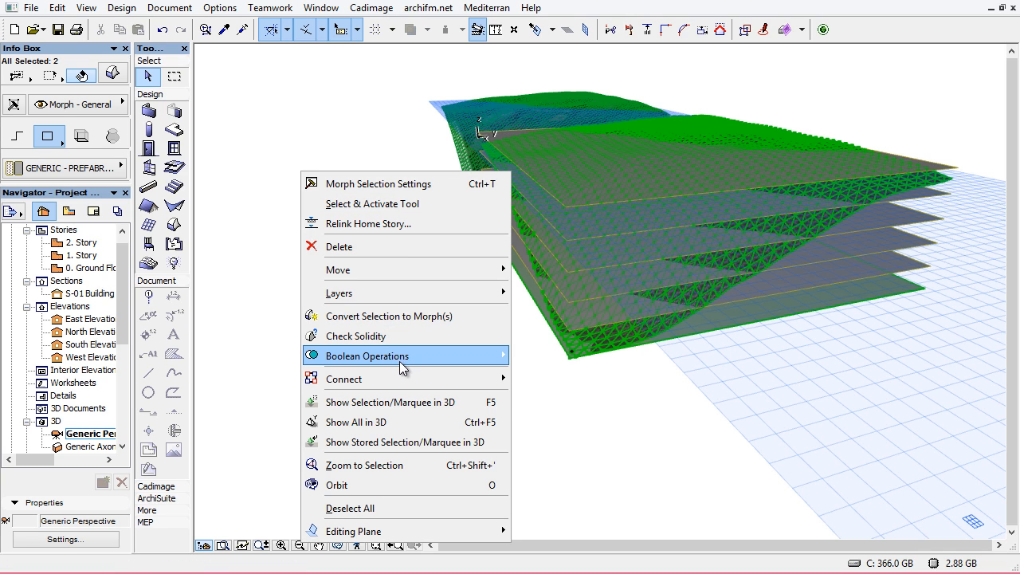
mouse_move(403, 368)
click(558, 394)
click(607, 319)
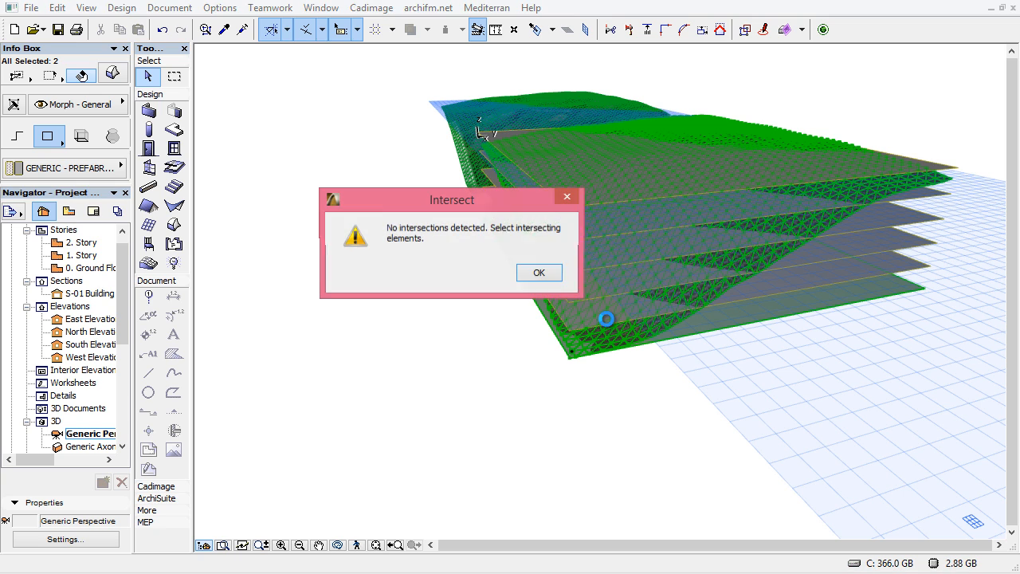
click(539, 272)
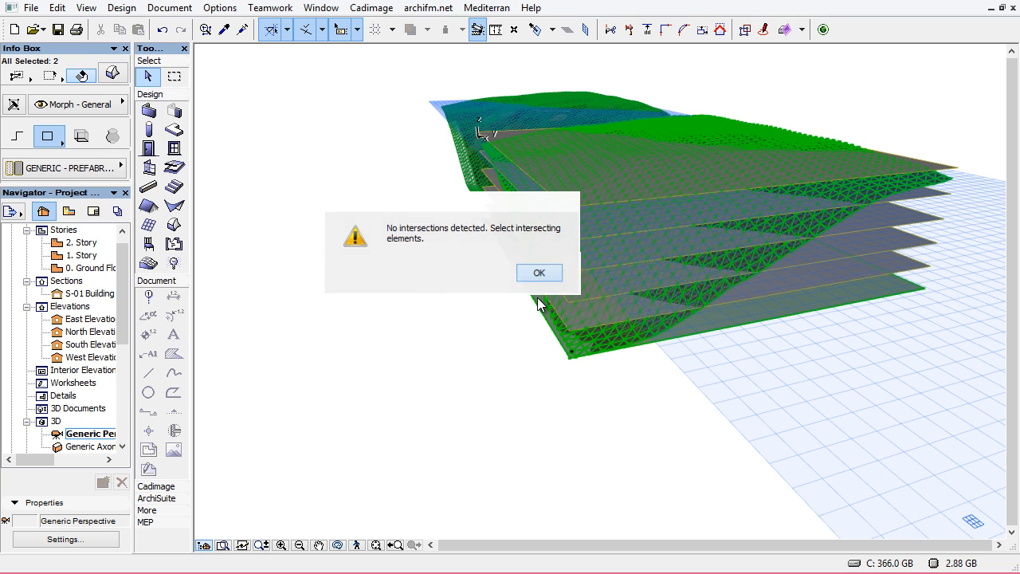
Try to intersect the two selected Morphs with the lowest slicing plane, then deselect everything
right_click(299, 197)
mouse_move(398, 374)
click(558, 415)
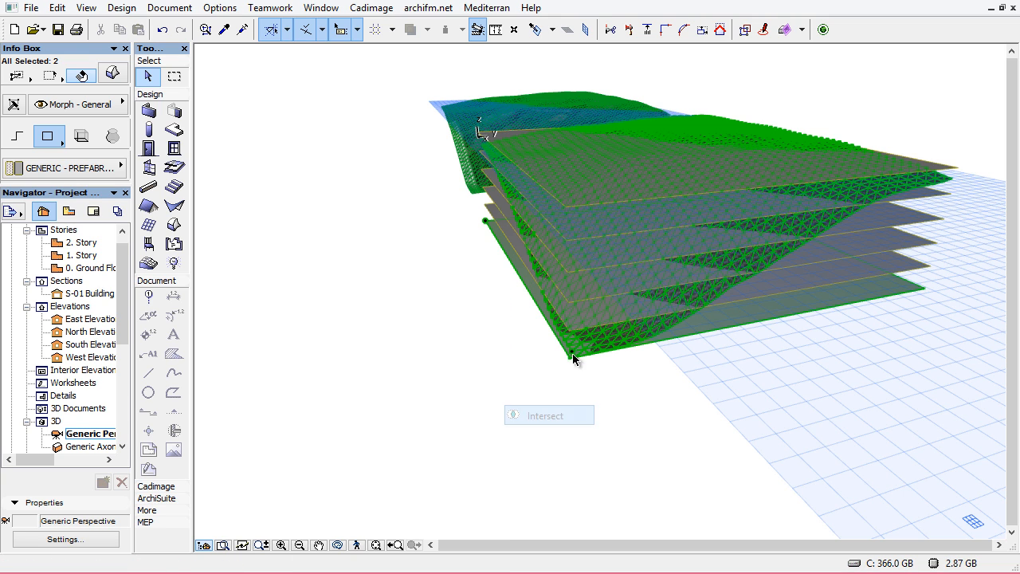
click(573, 359)
click(536, 272)
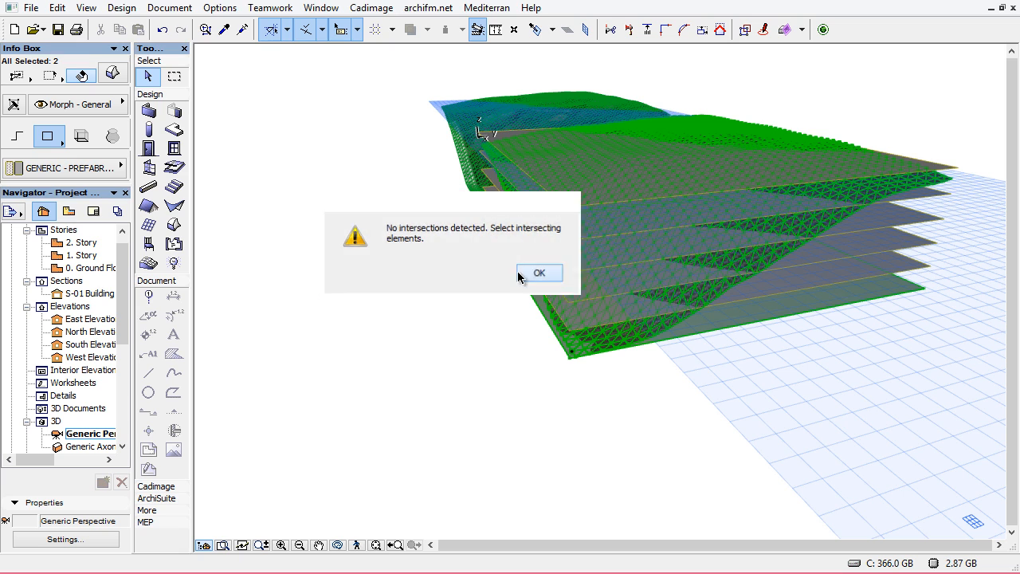
click(496, 346)
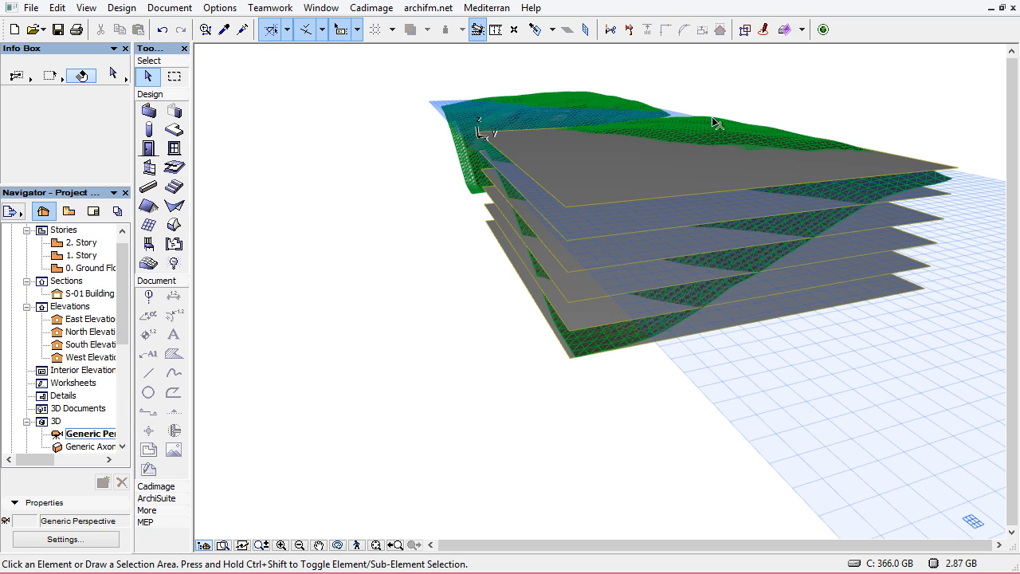
Select the site mesh Morph again and retry intersecting it with a slicing plane
click(753, 144)
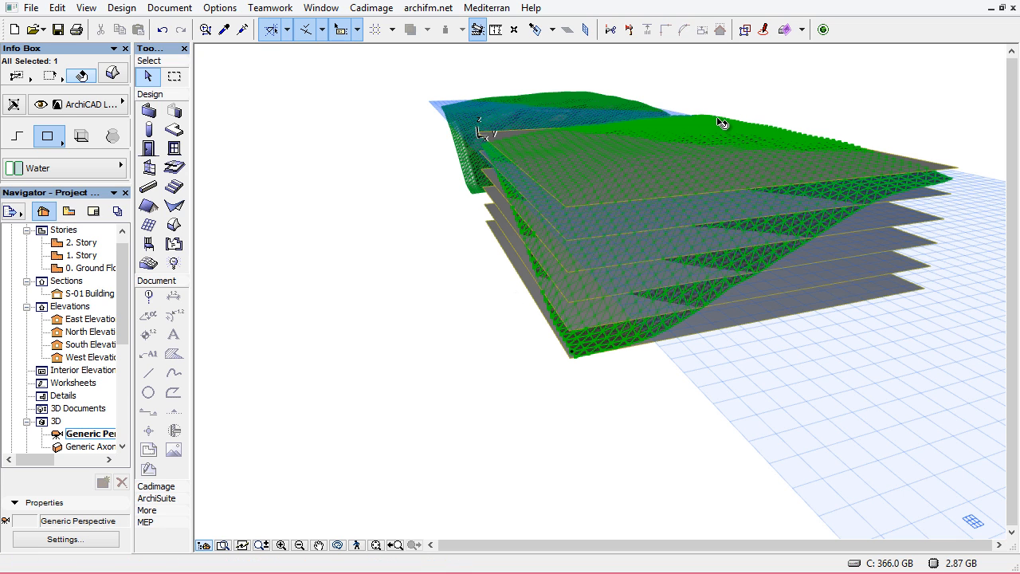
right_click(371, 195)
mouse_move(409, 362)
click(581, 402)
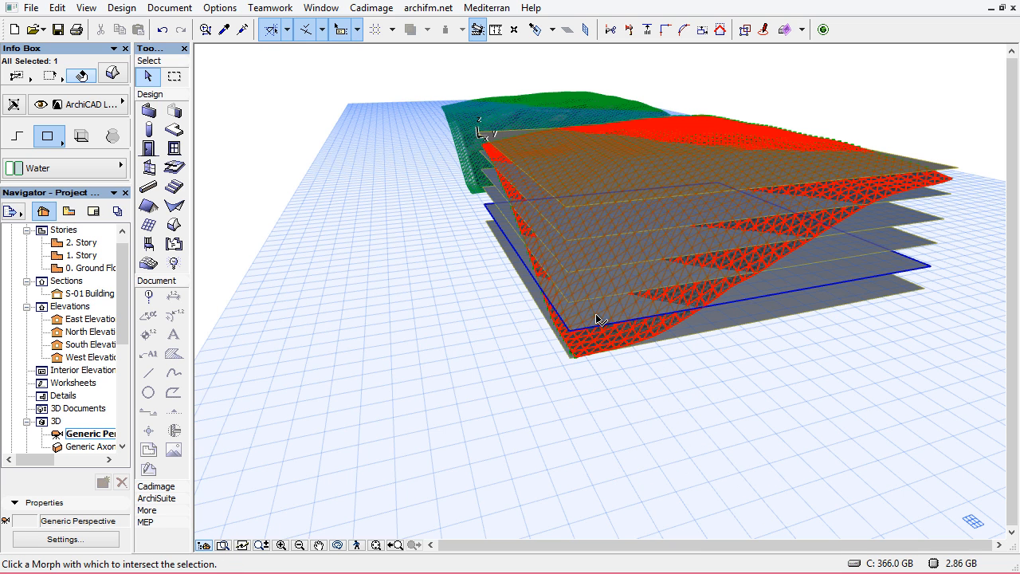
click(597, 321)
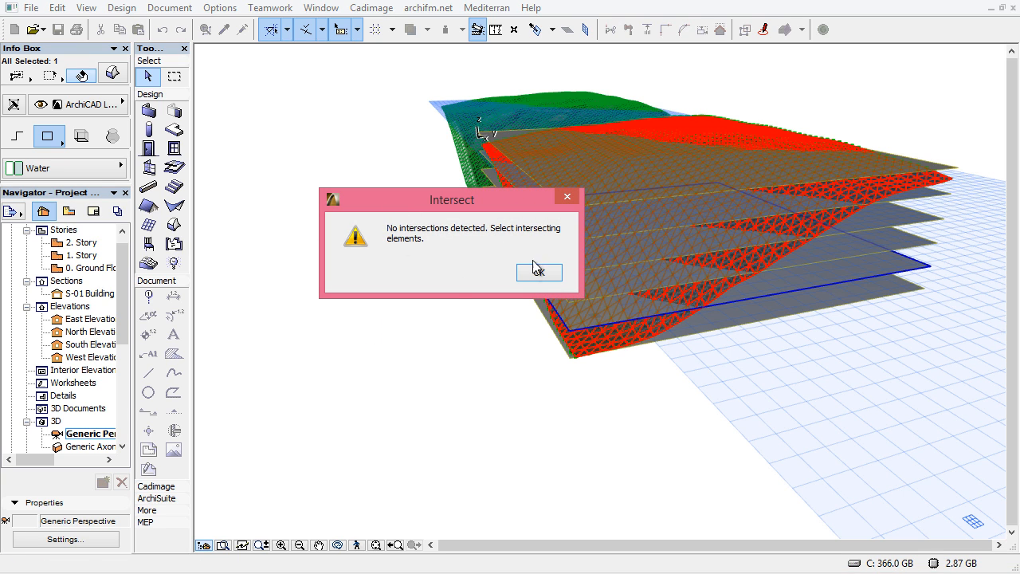
click(536, 271)
click(632, 312)
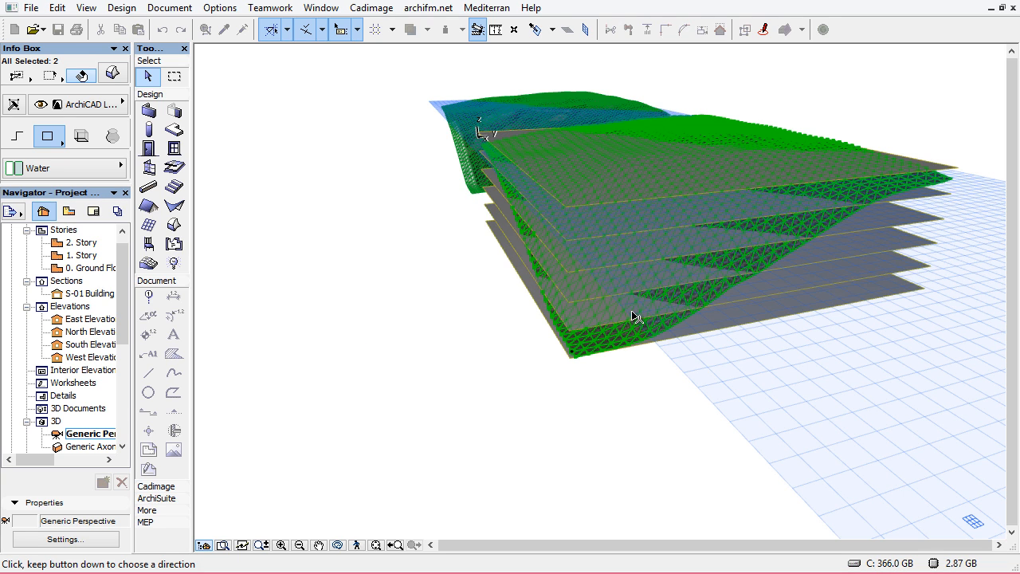
Extrude the face of one slicing-plane Morph by 0.001 to turn it into a thin solid, then deselect
scroll(620, 307, up, 3)
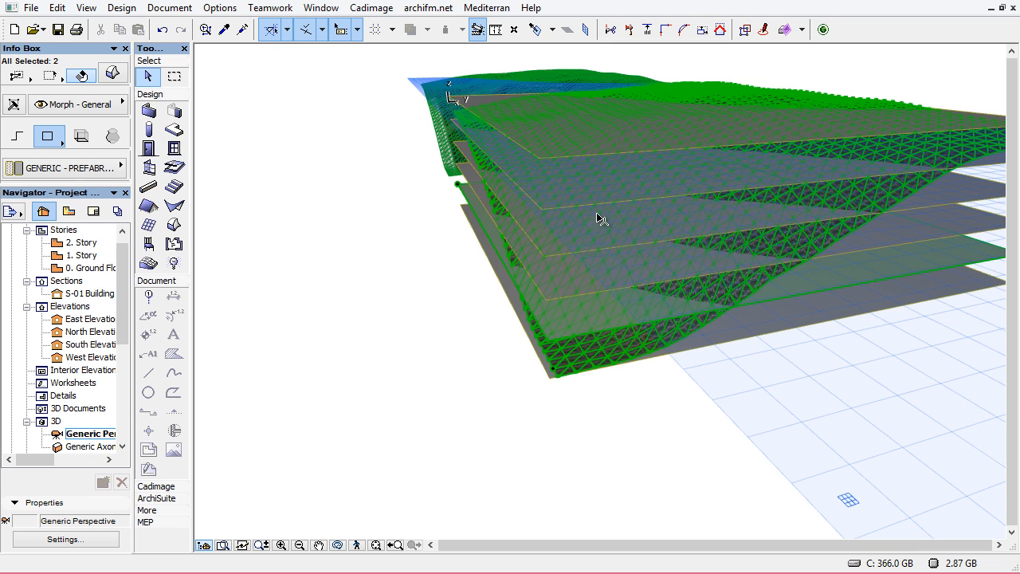
click(479, 336)
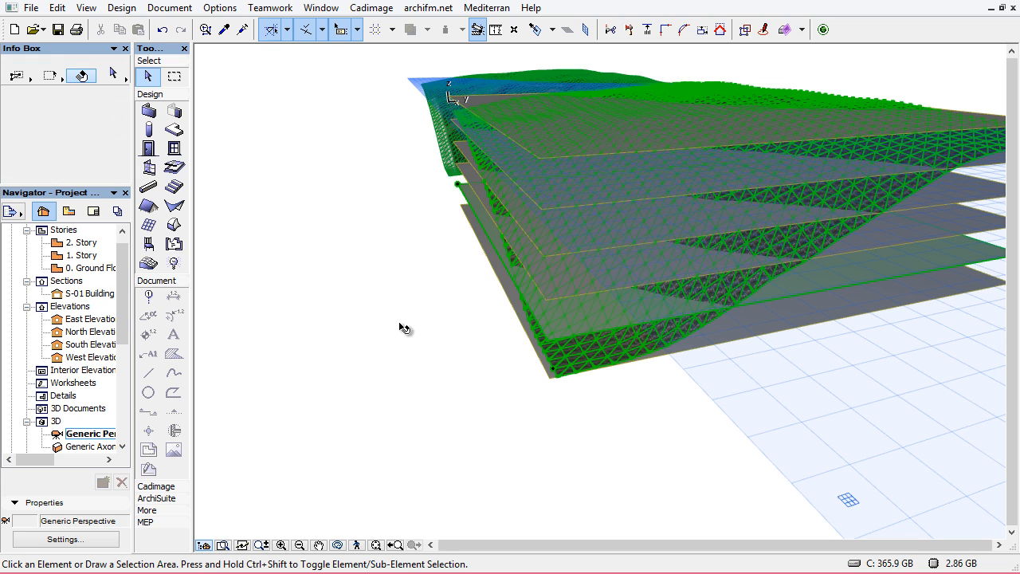
click(585, 325)
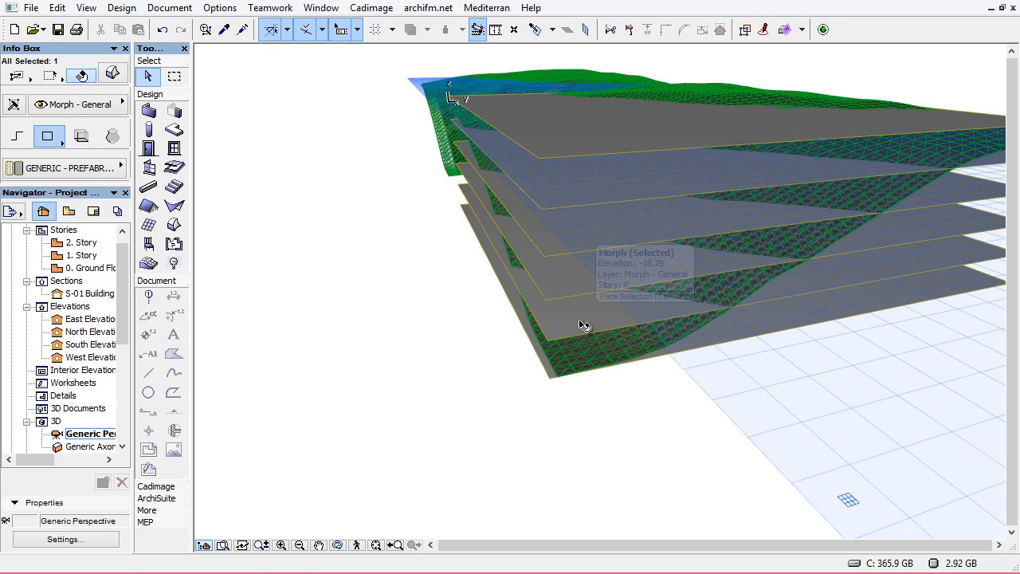
click(582, 326)
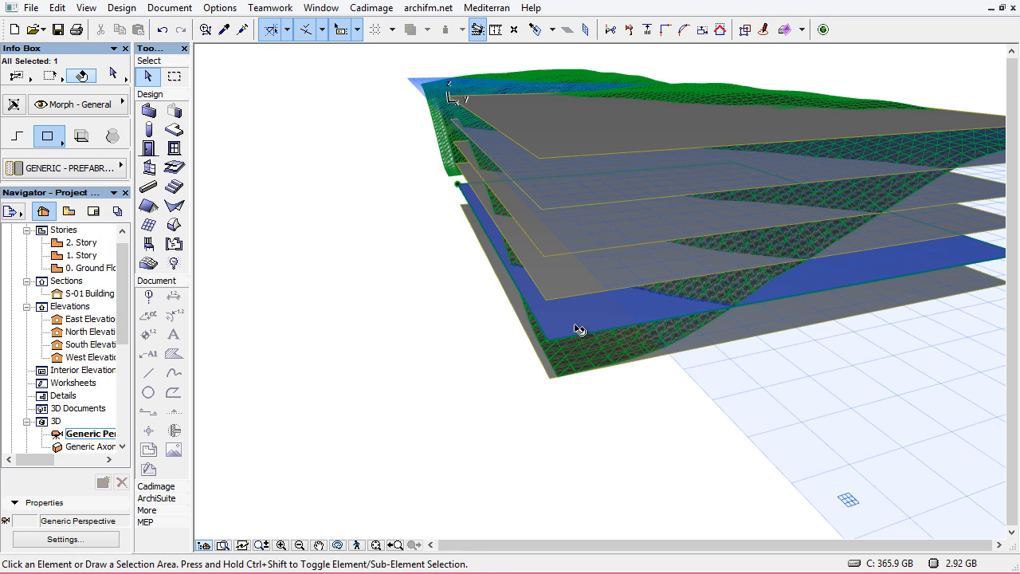
key(ctrl+shift)
key(ctrl+shift)
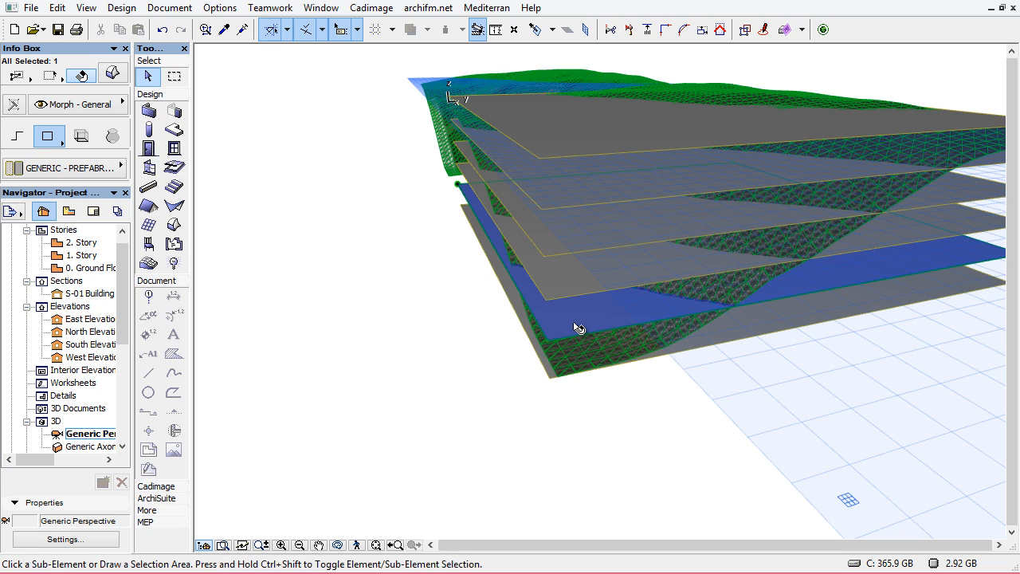
click(577, 327)
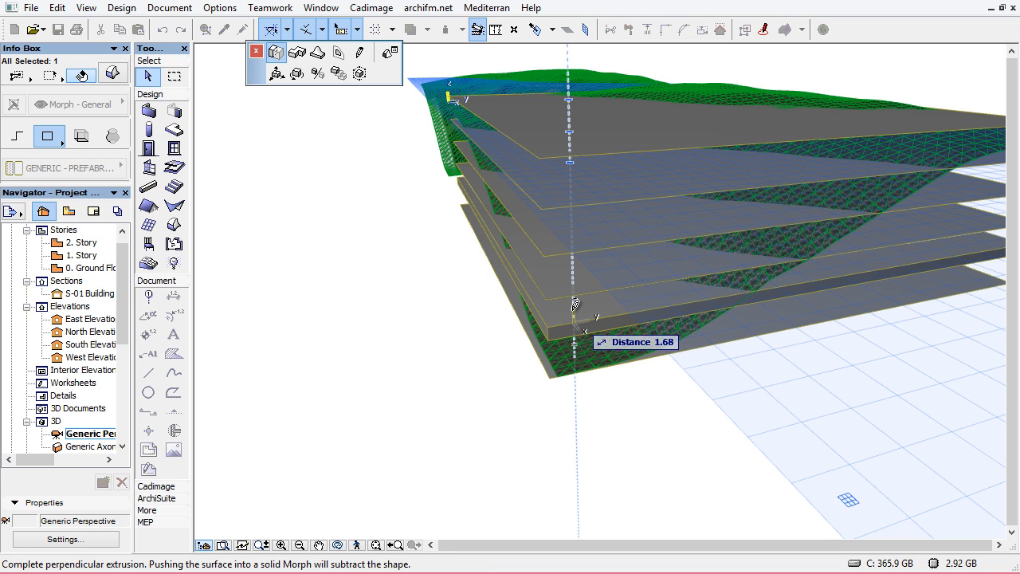
text(0.)
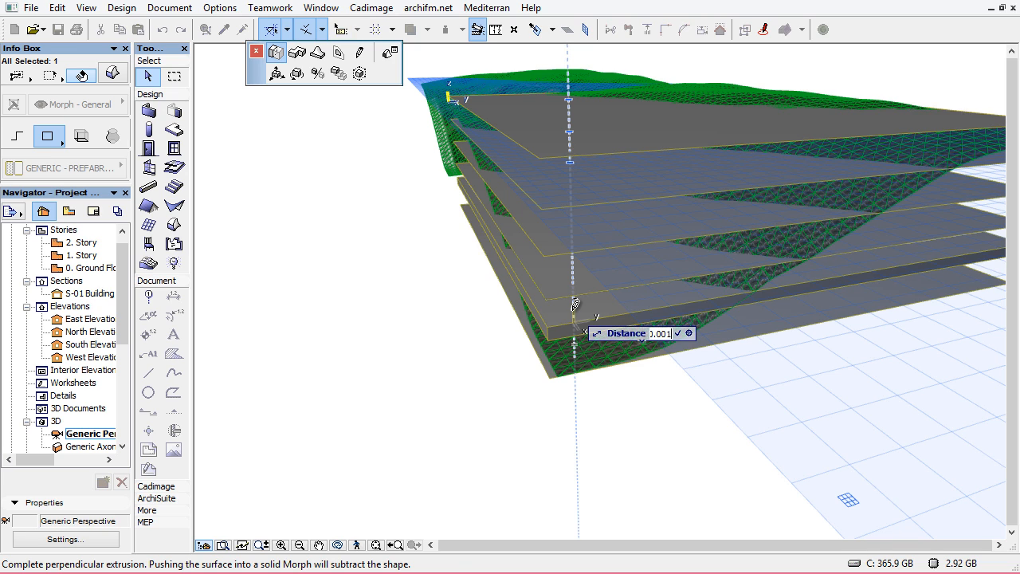
text(001)
key(Return)
click(348, 299)
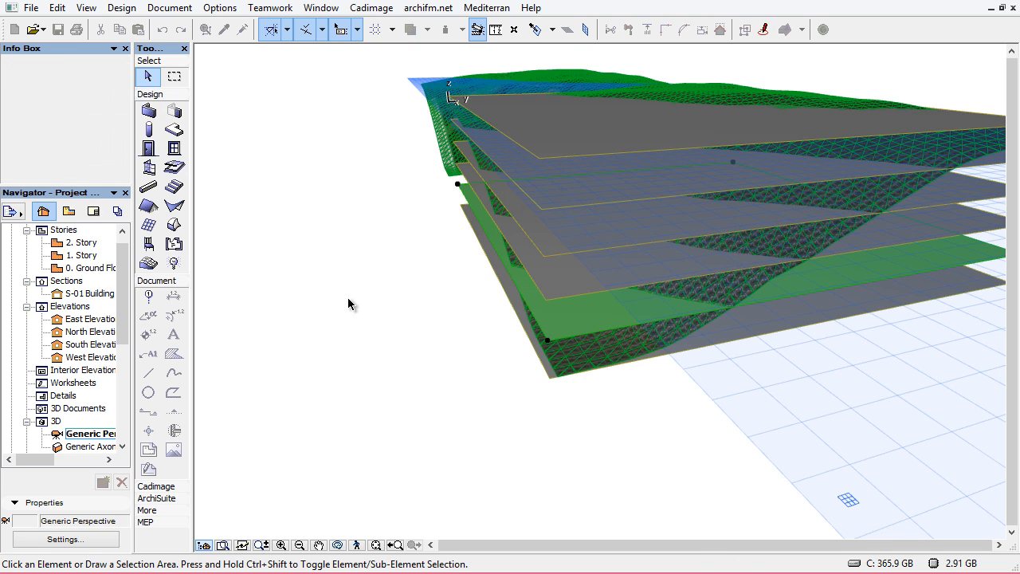
Intersect the site mesh Morph with the thickened slicing plane using the Boolean Intersect operation
click(734, 102)
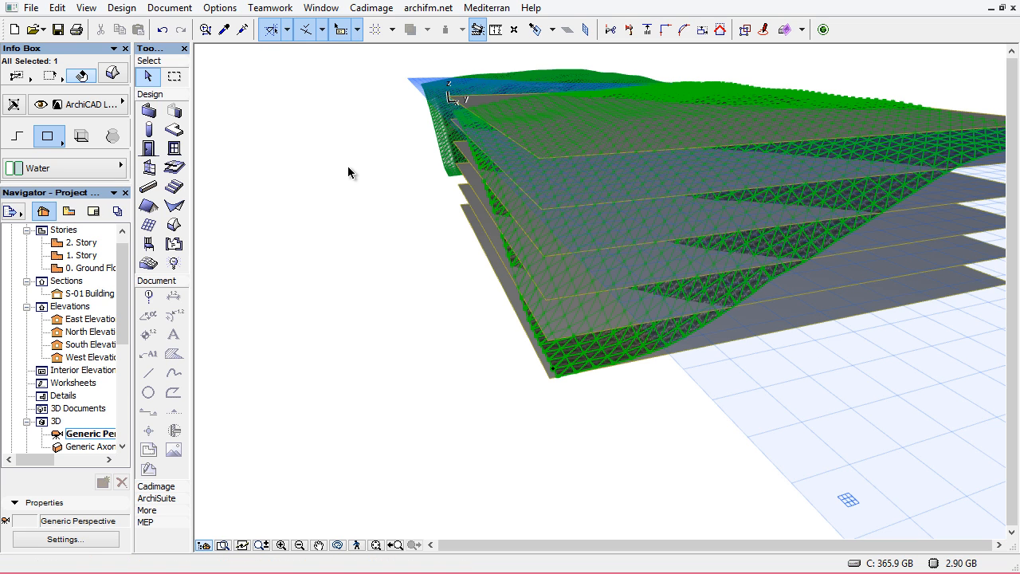
right_click(262, 127)
mouse_move(363, 319)
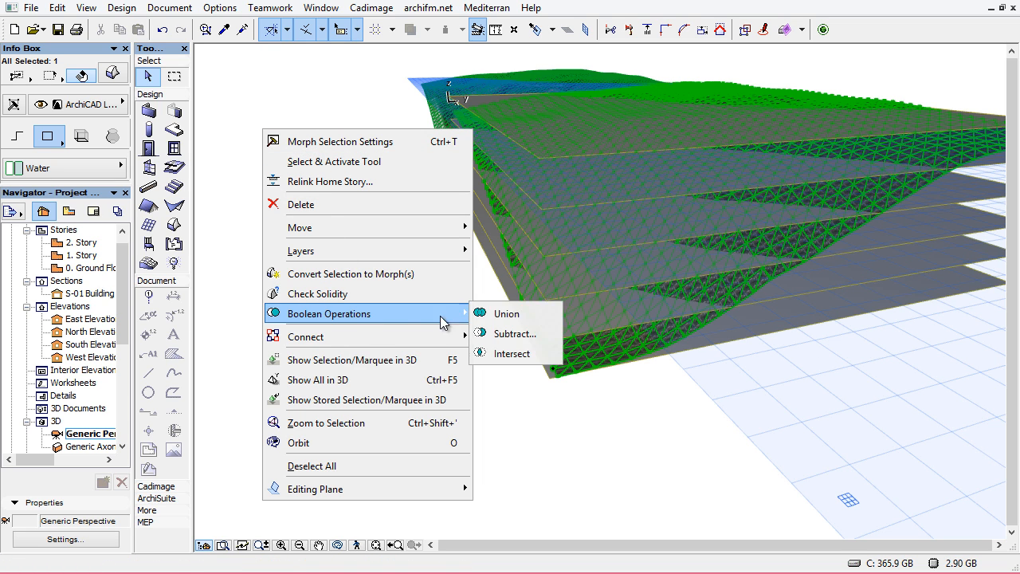
click(513, 354)
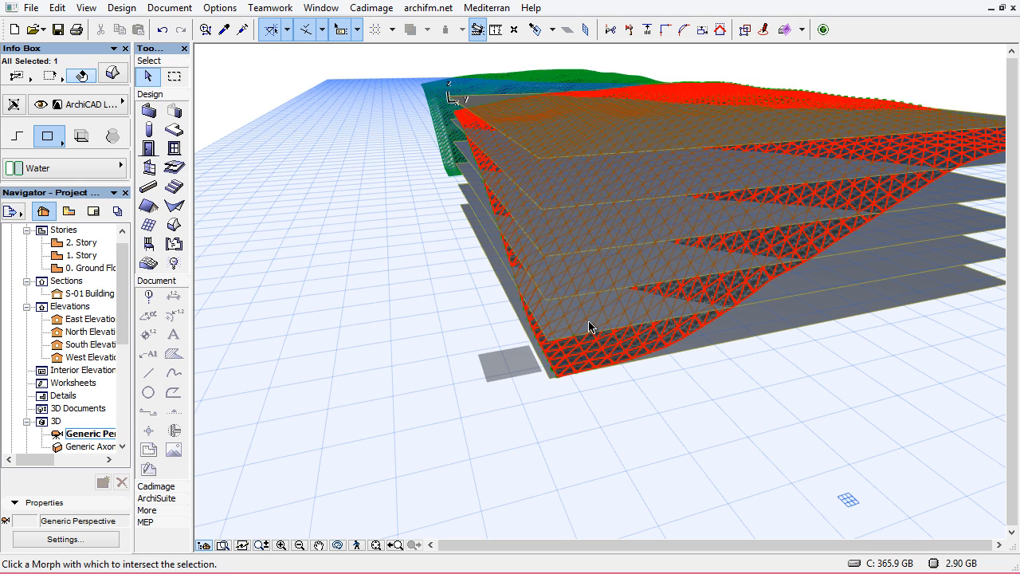
click(590, 327)
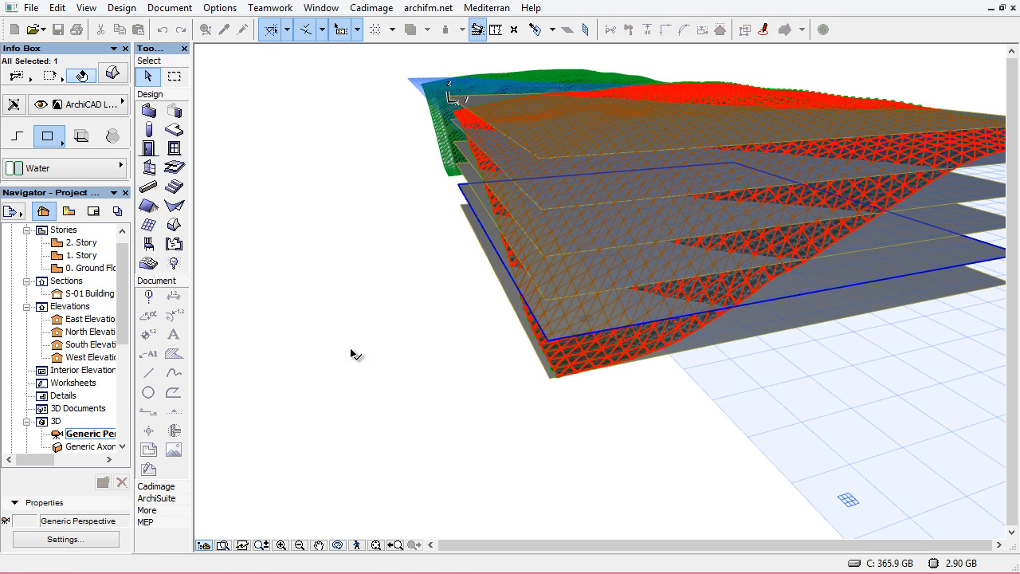
Orbit and zoom around the 3D view to inspect the resulting contour lines
scroll(568, 319, up, 10)
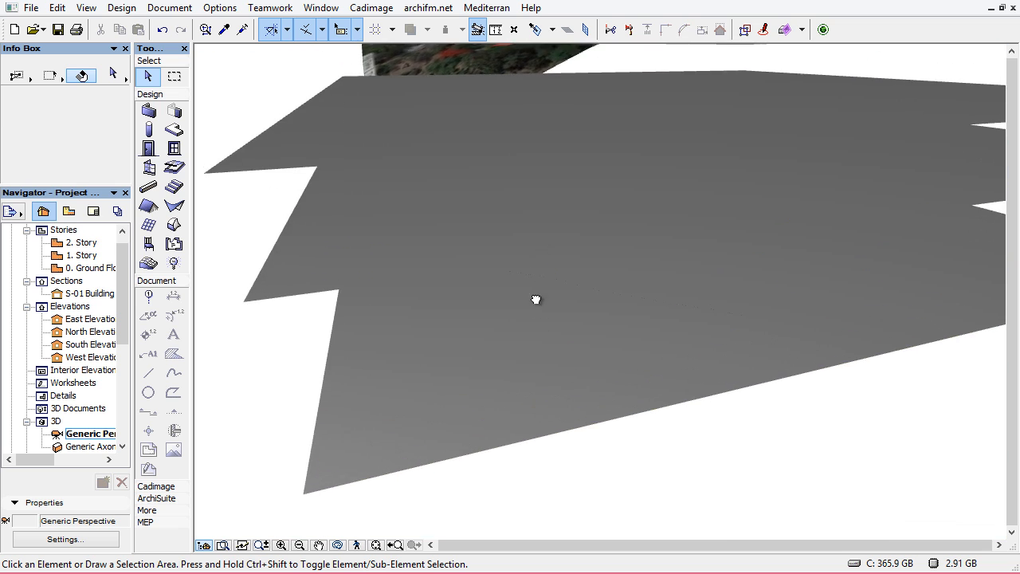
middle_drag(536, 300, 551, 192)
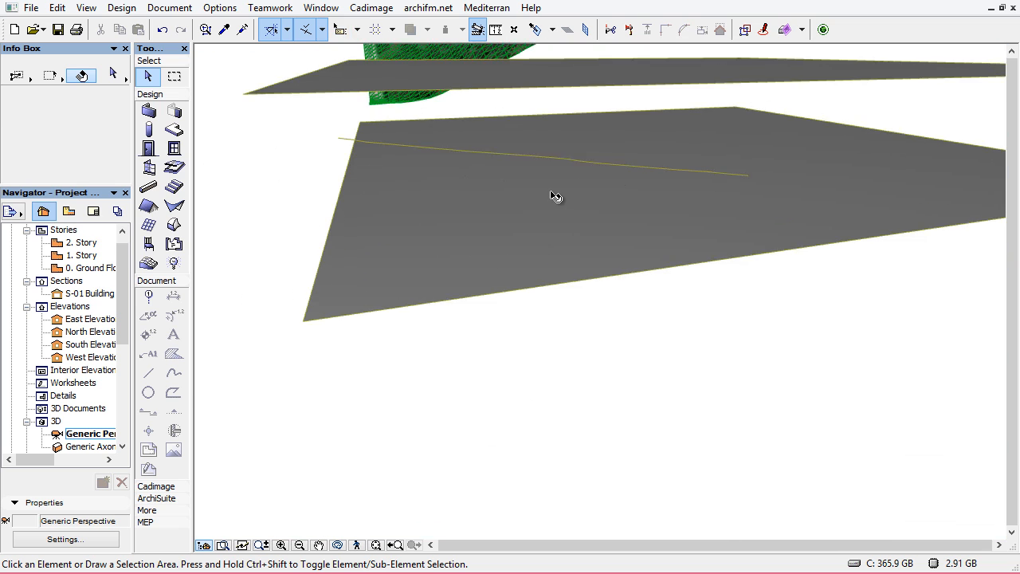
scroll(552, 191, up, 1)
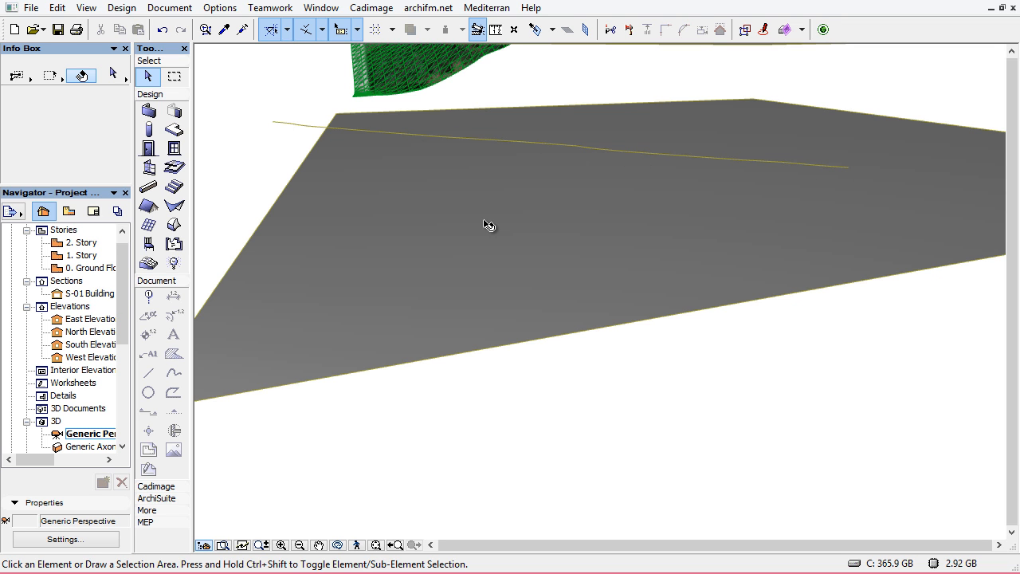
scroll(481, 222, down, 6)
middle_drag(485, 208, 535, 394)
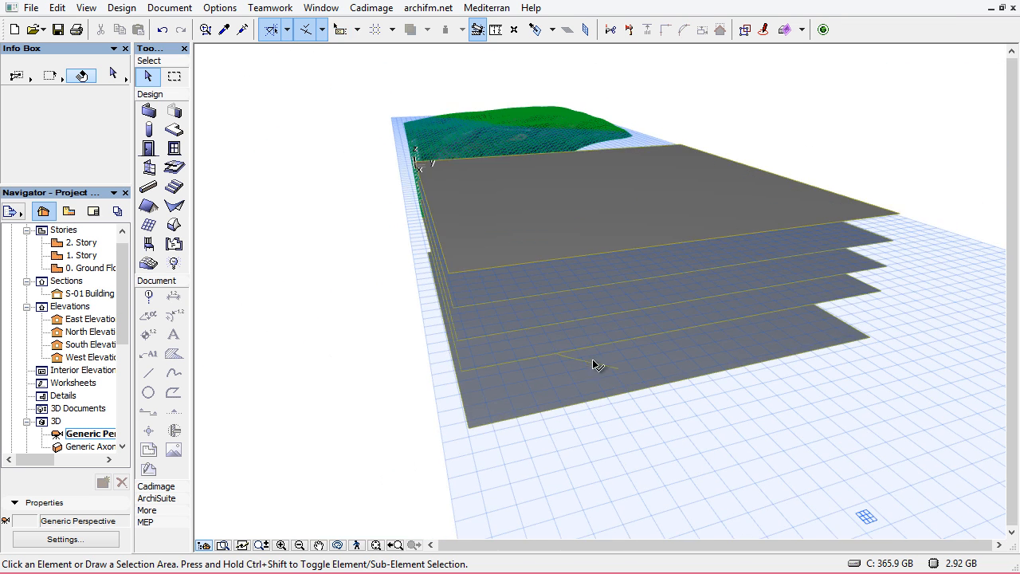
middle_drag(605, 381, 617, 330)
scroll(644, 330, down, 6)
middle_drag(706, 294, 677, 273)
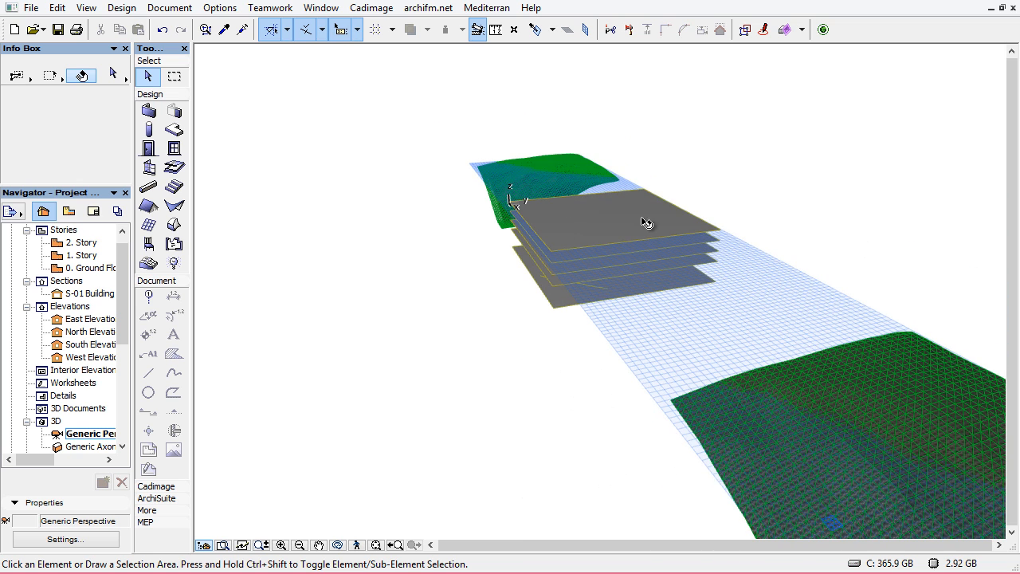
scroll(548, 287, up, 8)
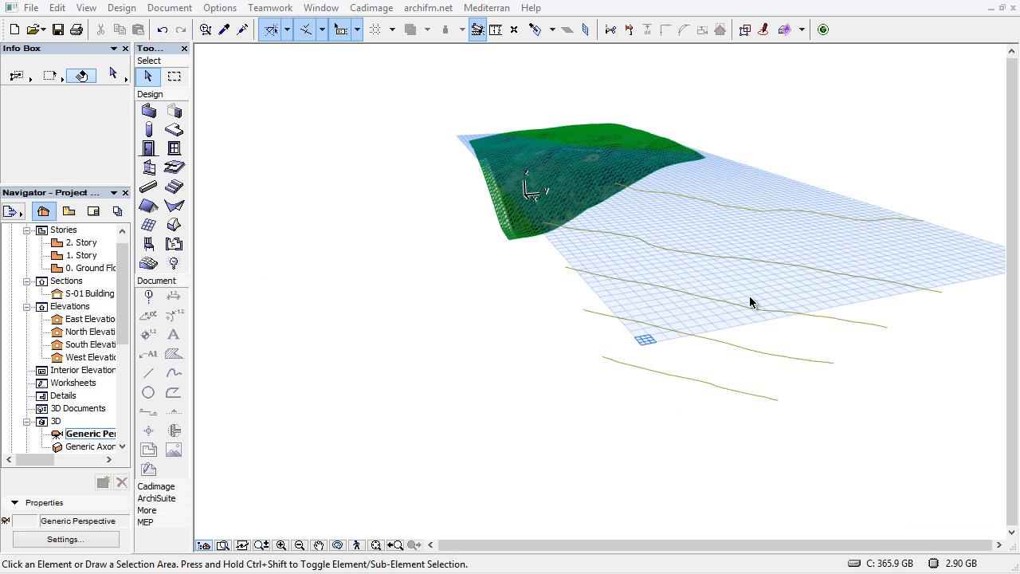
shift+middle_drag(555, 299, 663, 394)
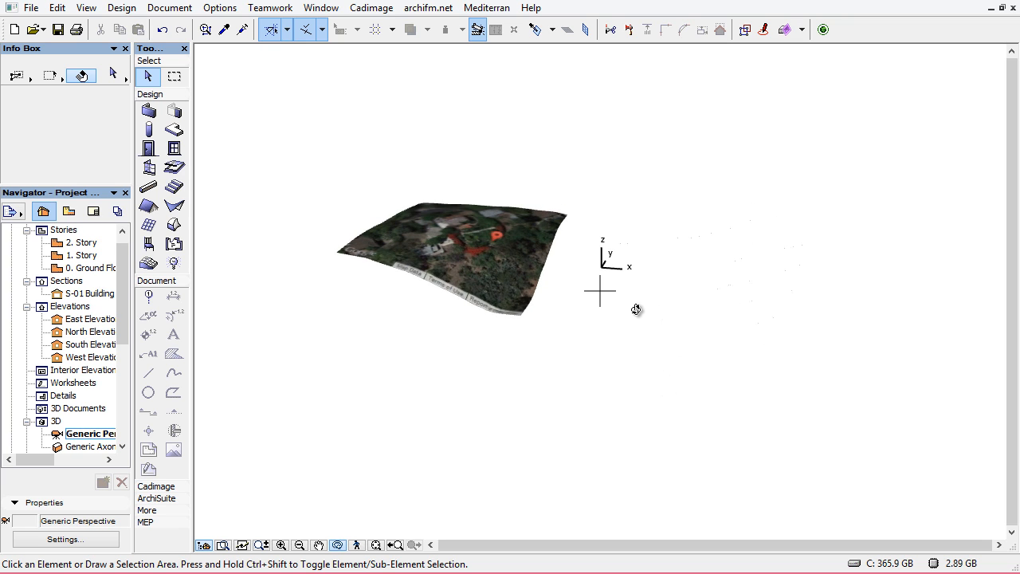
middle_drag(840, 293, 757, 370)
scroll(661, 337, up, 2)
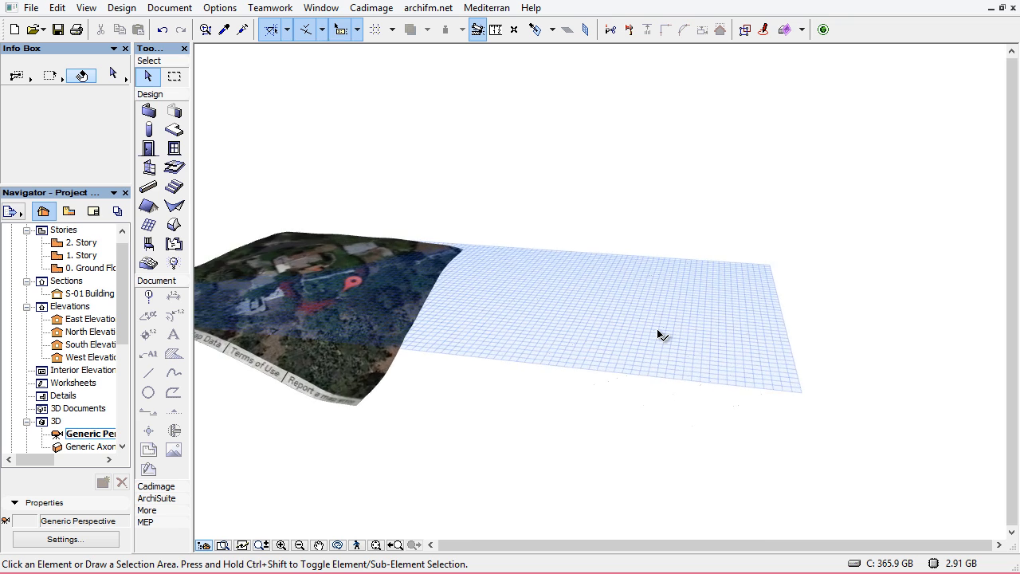
middle_drag(677, 342, 640, 283)
scroll(638, 284, up, 2)
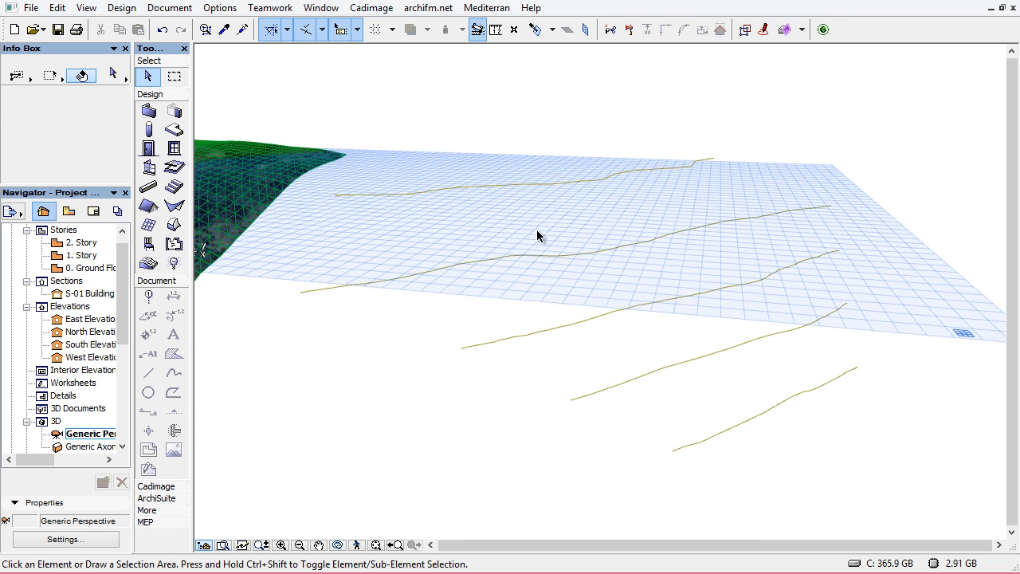
click(451, 269)
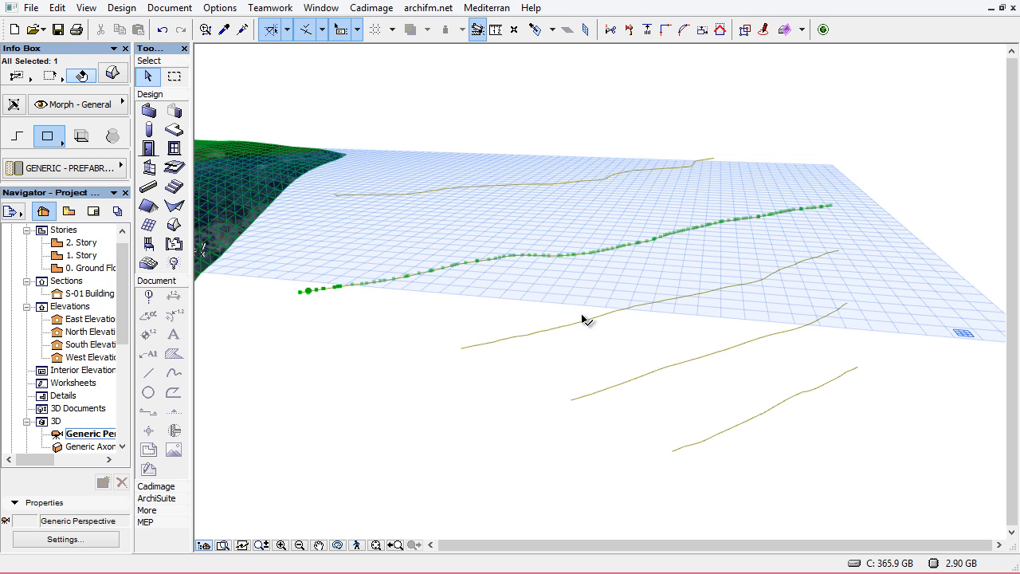
click(756, 296)
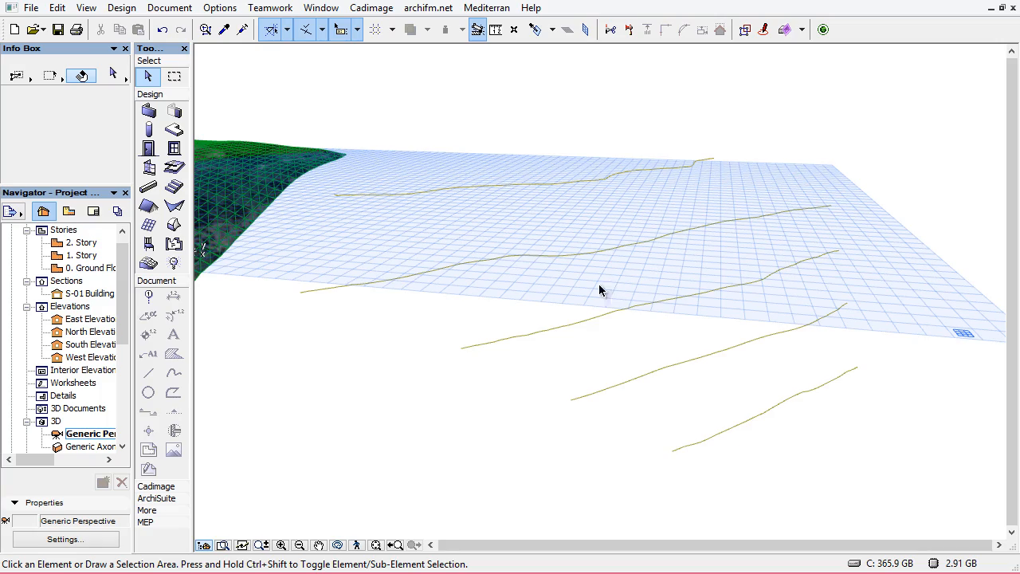
Switch to the floor plan and draw a rectangular Mesh enclosing the contour lines
key(F2)
scroll(421, 284, up, 3)
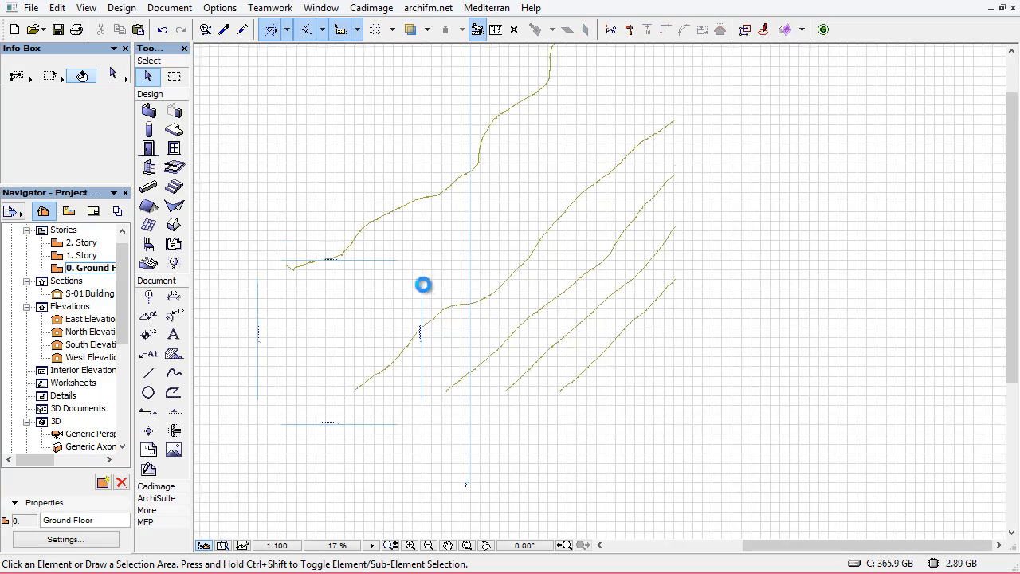
scroll(424, 285, down, 3)
middle_drag(428, 290, 540, 320)
scroll(435, 291, up, 3)
scroll(512, 287, down, 1)
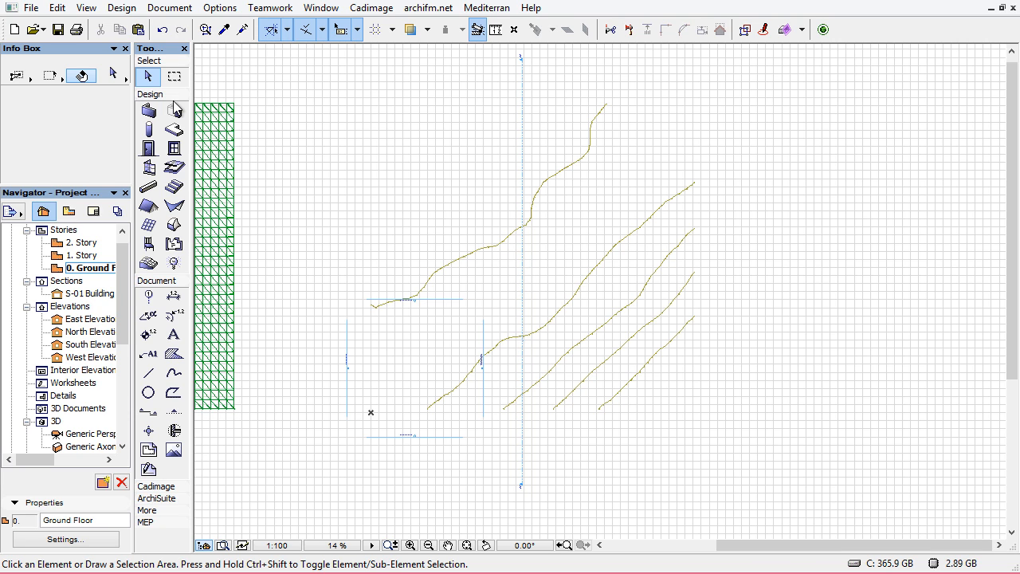
click(148, 263)
click(691, 407)
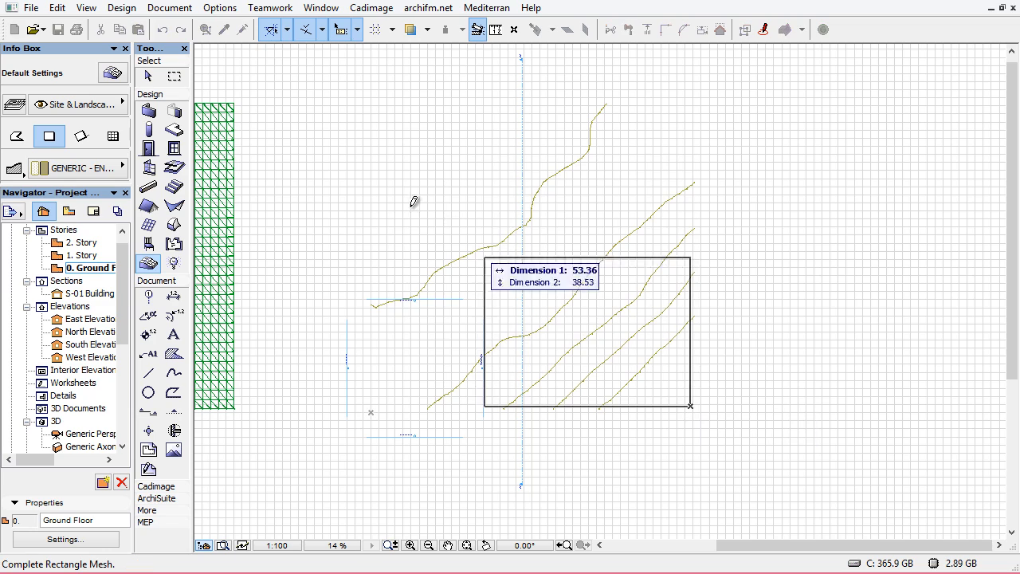
click(384, 150)
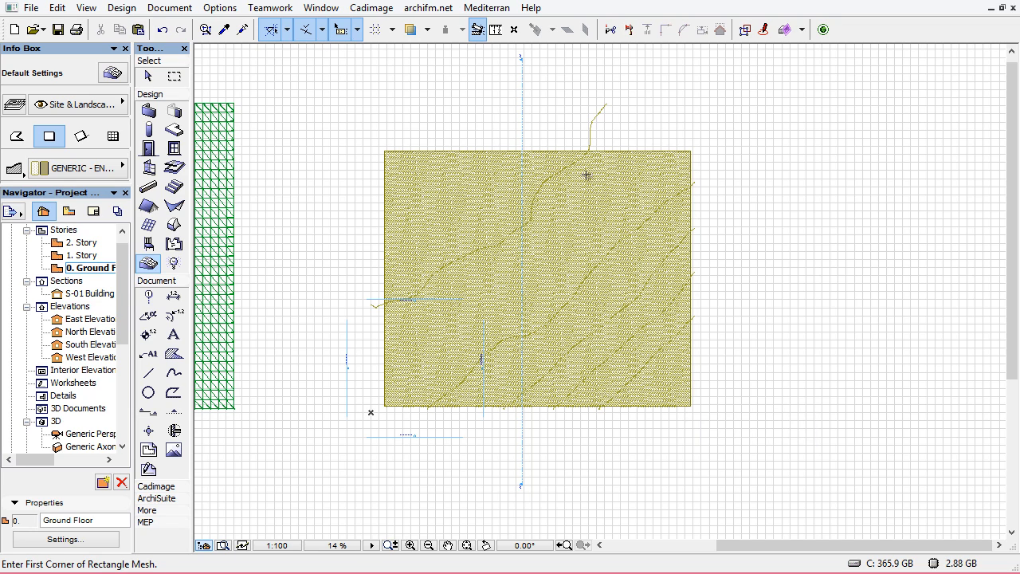
Open the new mesh's selection settings and turn off its Cover Fills
click(417, 171)
right_click(372, 101)
click(407, 106)
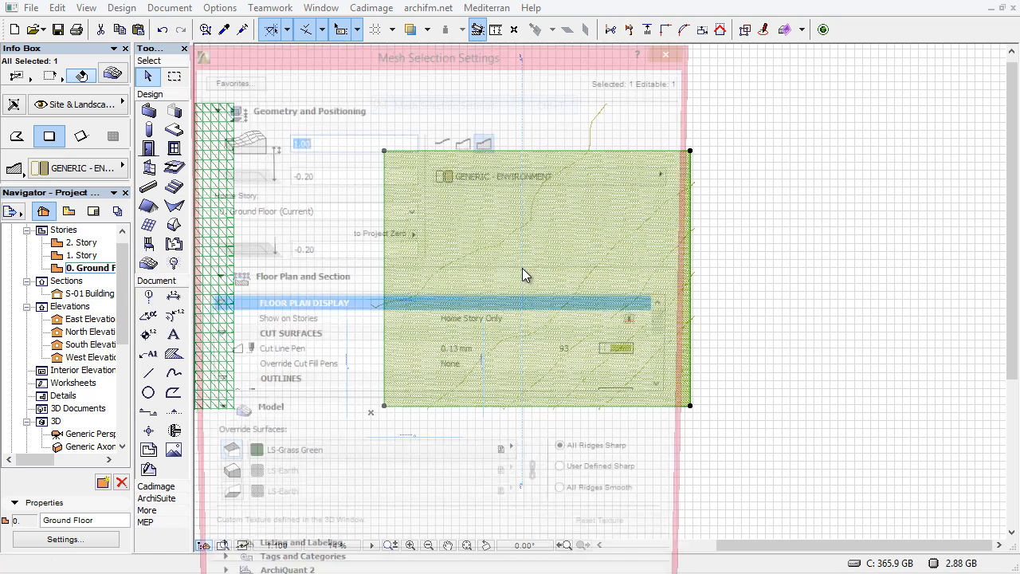
scroll(672, 358, down, 4)
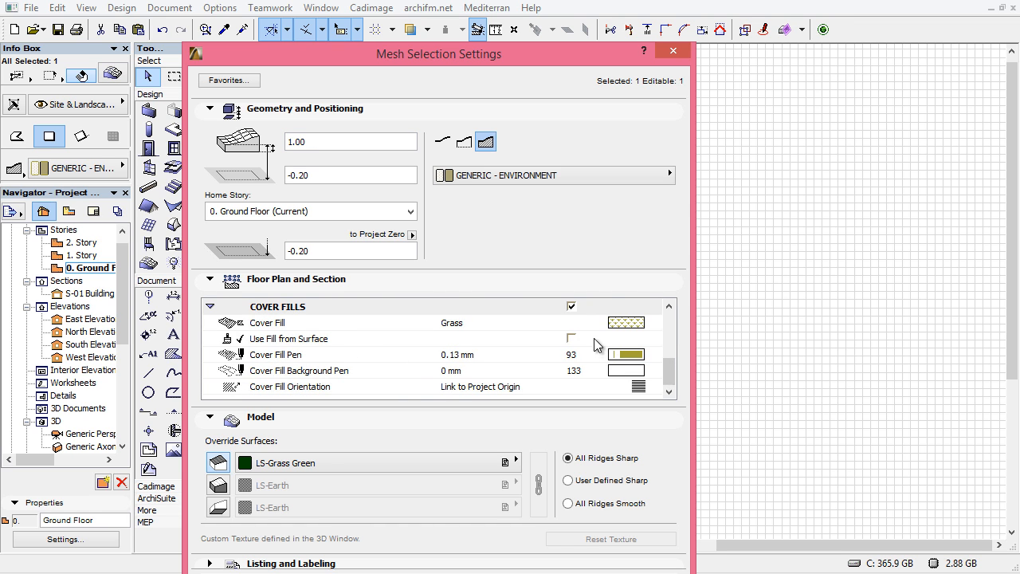
click(571, 307)
drag(526, 56, 519, 28)
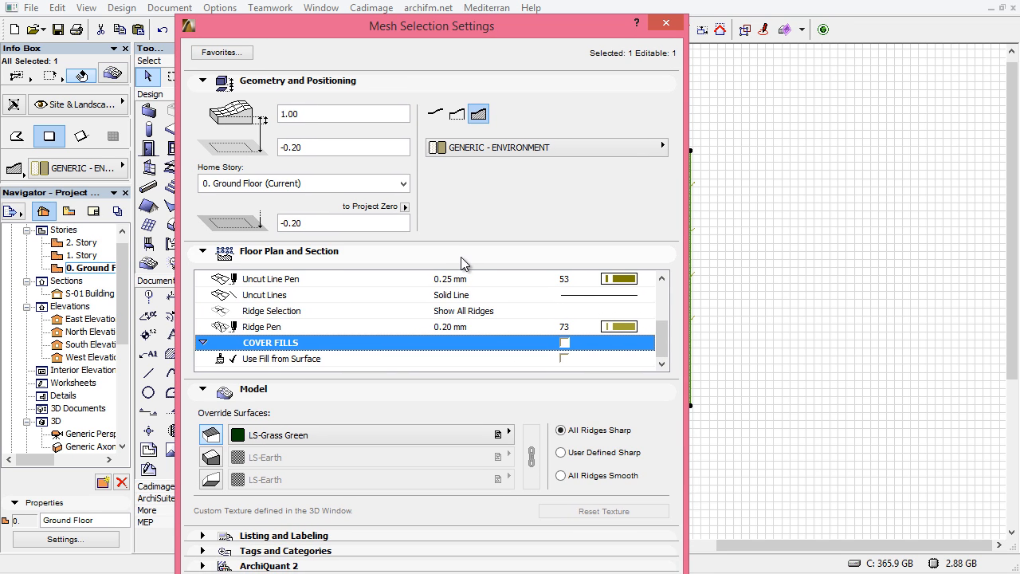
click(461, 256)
click(638, 465)
click(739, 256)
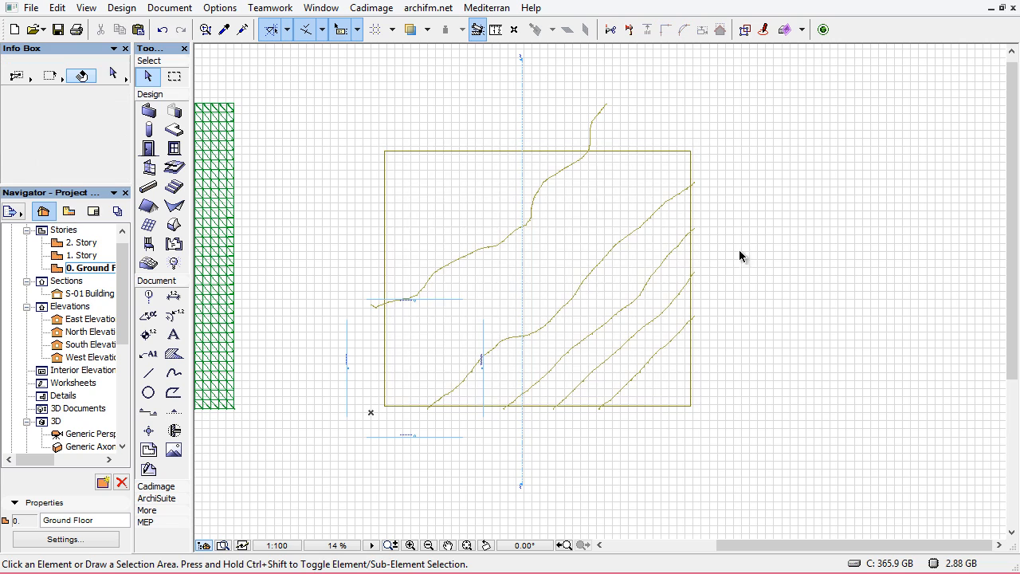
Select the uppermost contour line spline in the floor plan
scroll(570, 311, up, 1)
scroll(545, 253, down, 1)
middle_drag(539, 244, 568, 250)
scroll(565, 268, up, 2)
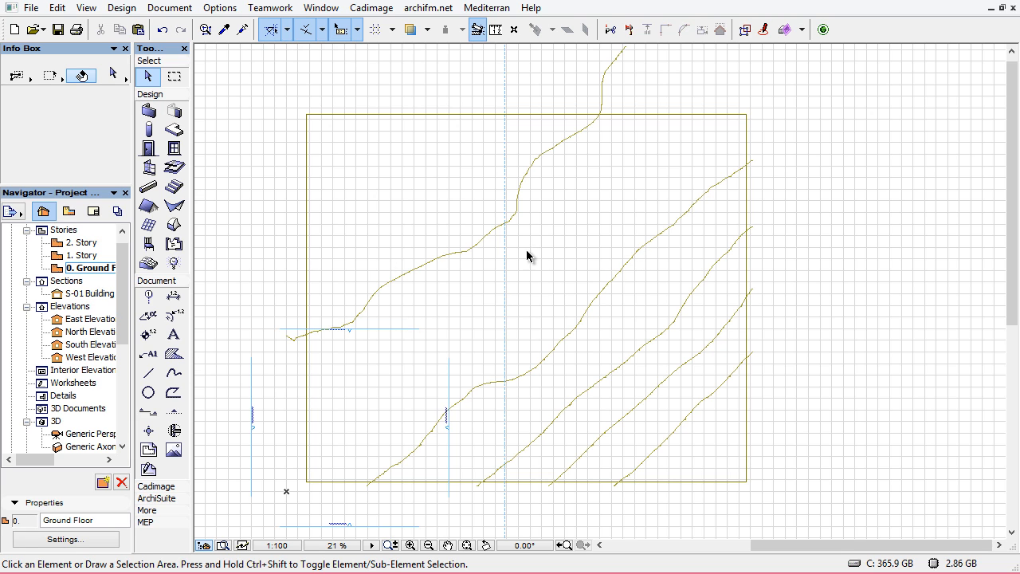
click(174, 374)
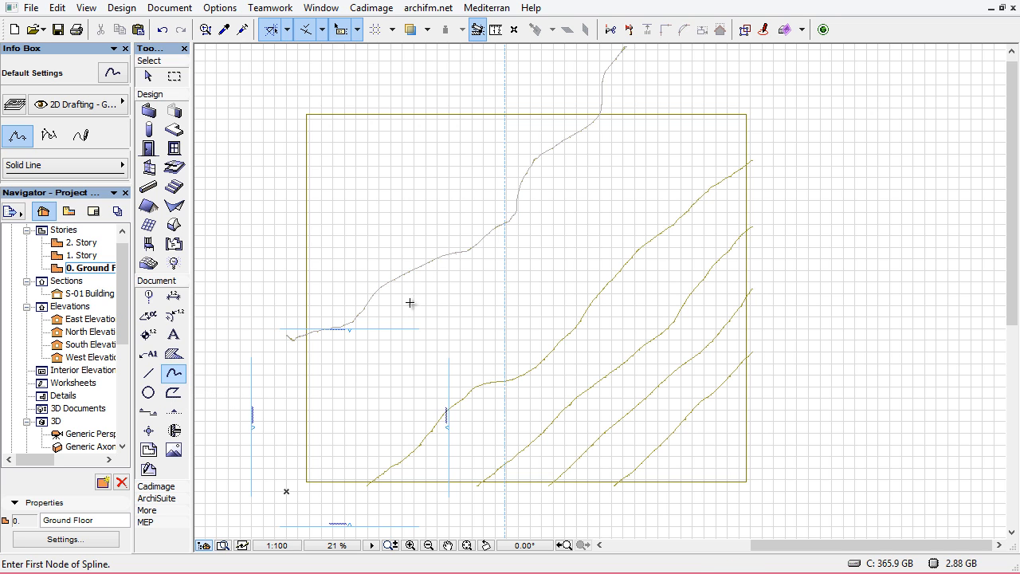
shift+click(428, 268)
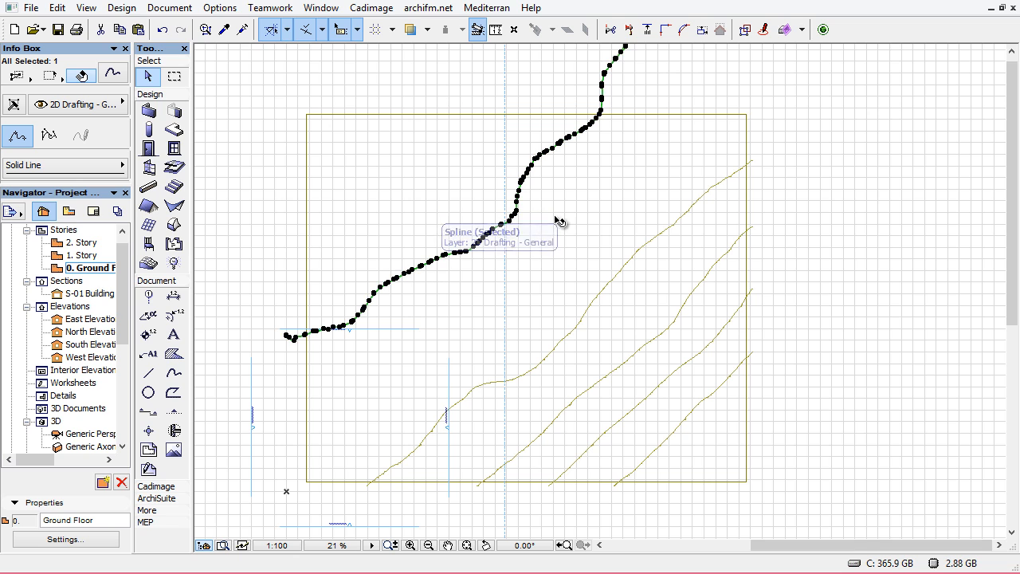
Try to add new mesh points to the rectangular mesh along the uppermost contour line, cancelling the New Mesh Points dialog
click(395, 117)
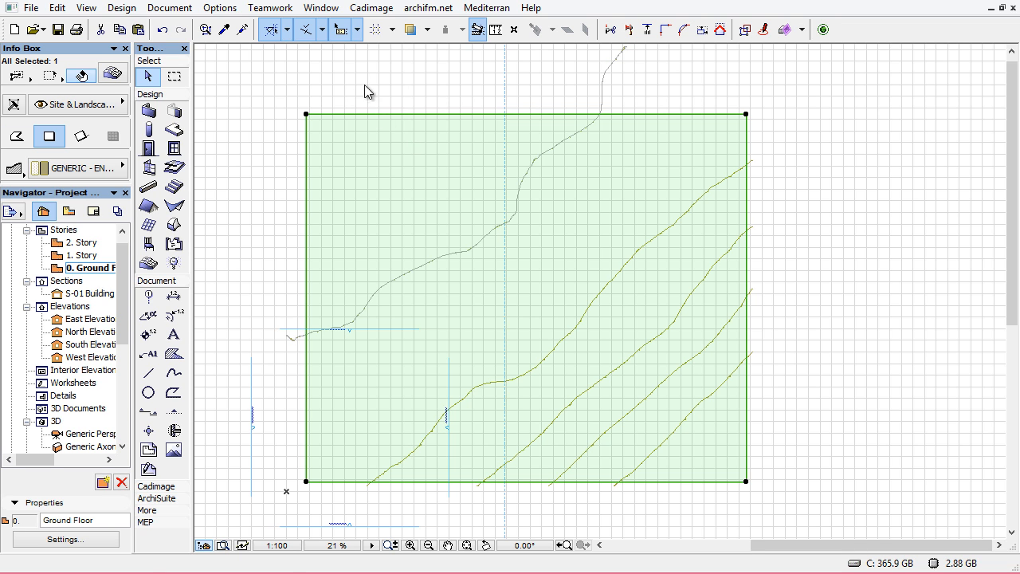
right_click(365, 86)
click(425, 120)
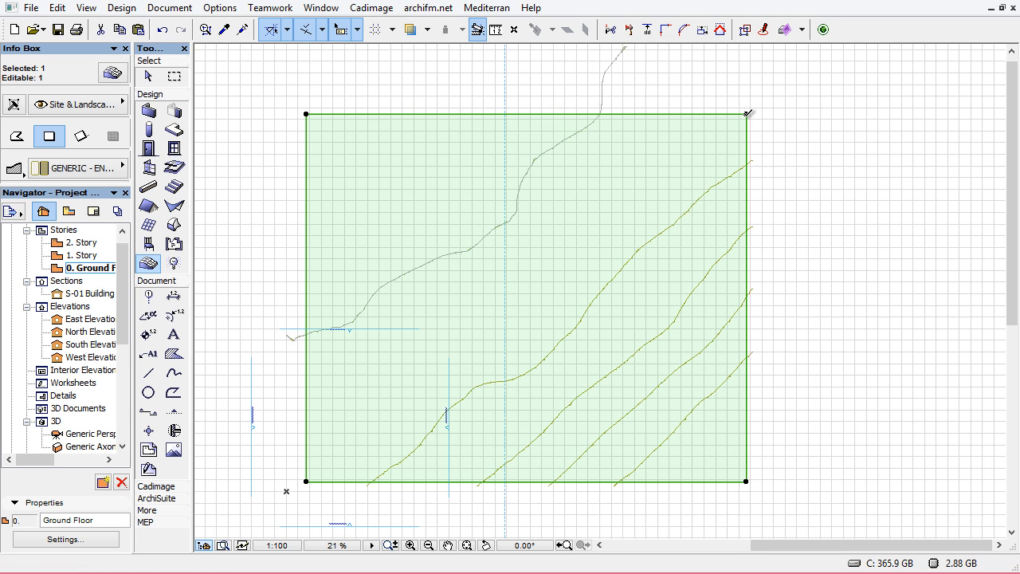
click(746, 114)
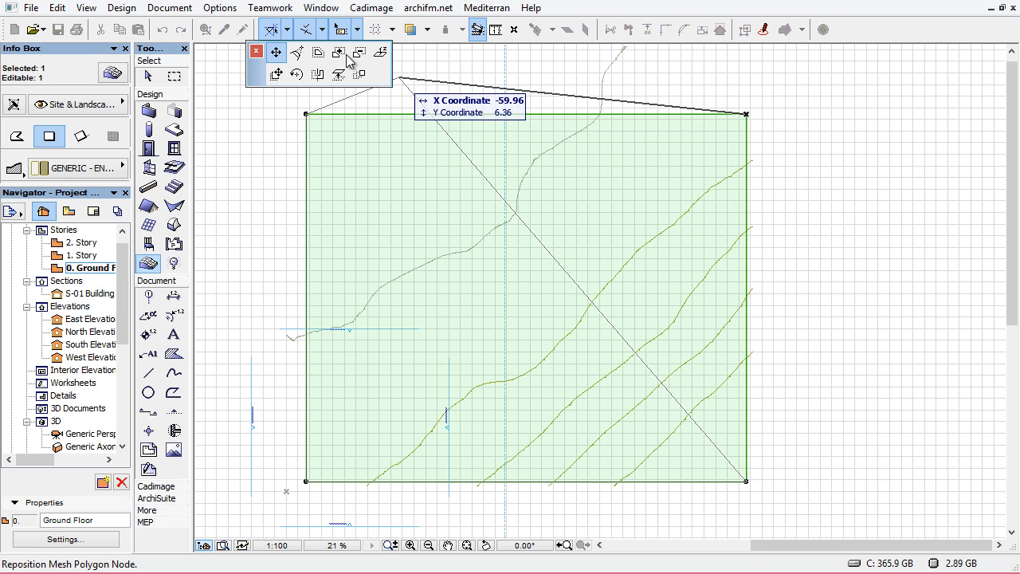
click(358, 74)
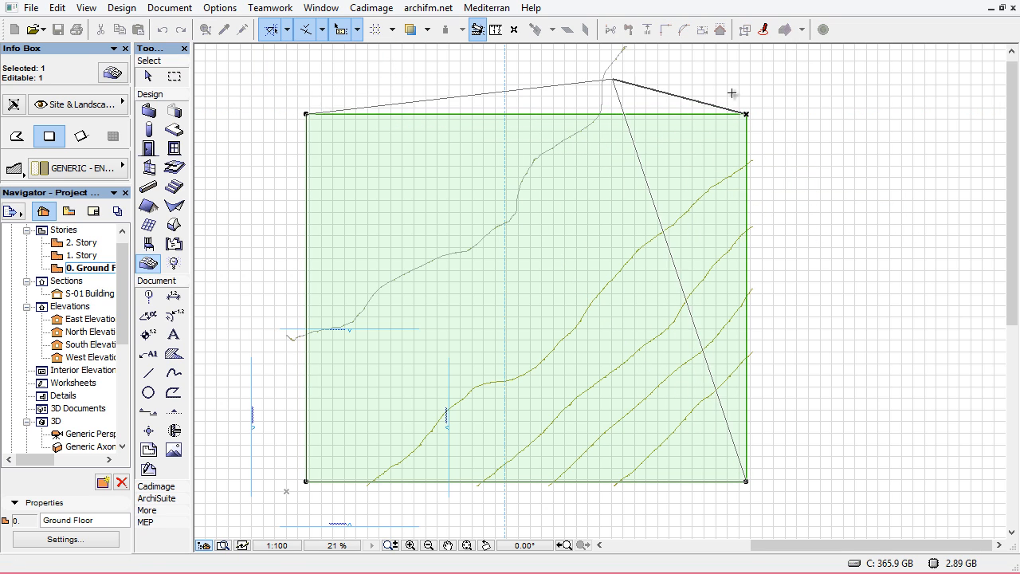
key(Escape)
right_click(727, 88)
click(765, 119)
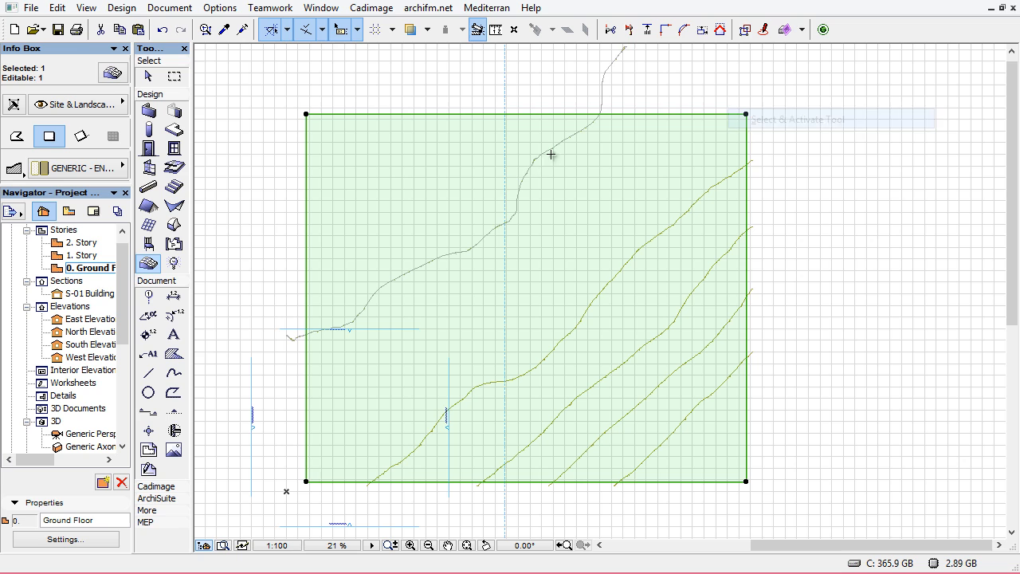
click(496, 227)
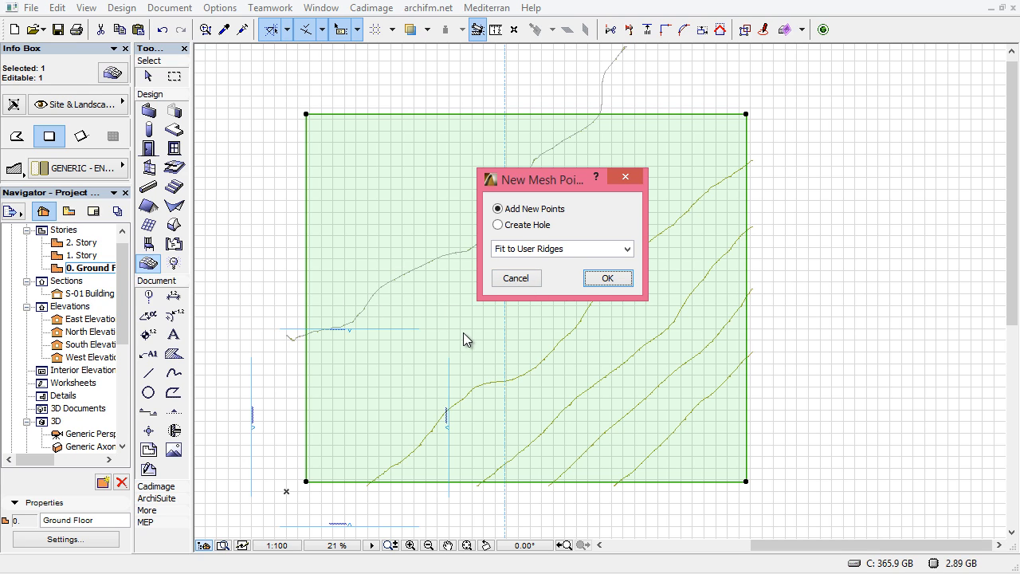
click(507, 280)
click(148, 77)
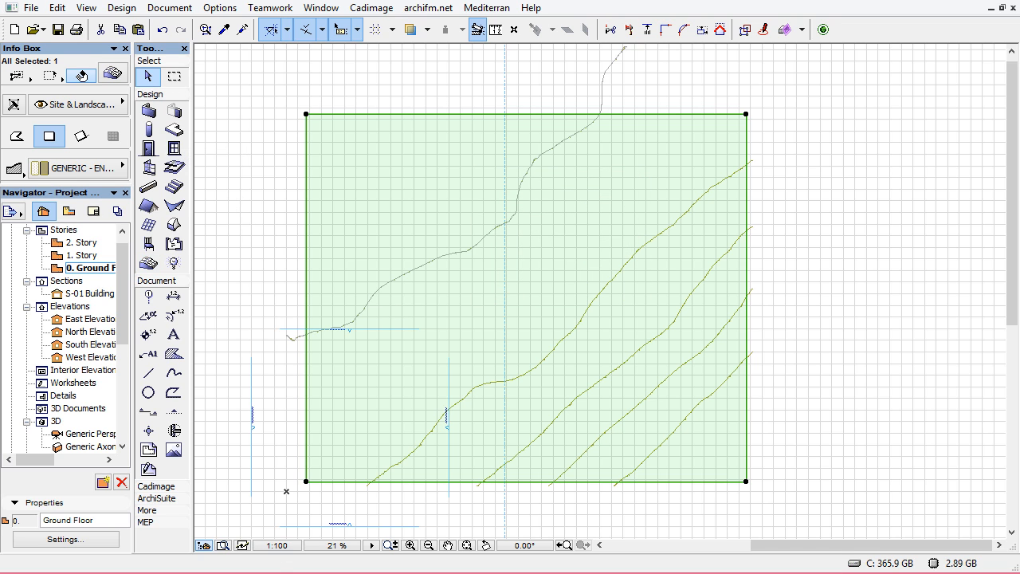
Switch to the checklist note, tick 'Opening location into ArchiCAD' and 'Creating Contours using My trick', and close it
key(alt+Tab)
click(375, 397)
click(375, 434)
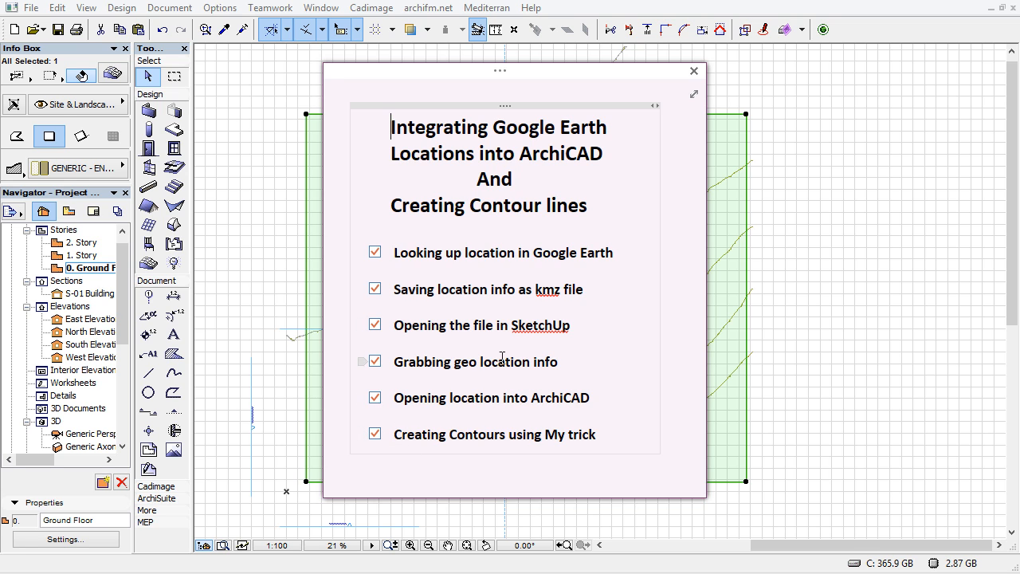
click(693, 71)
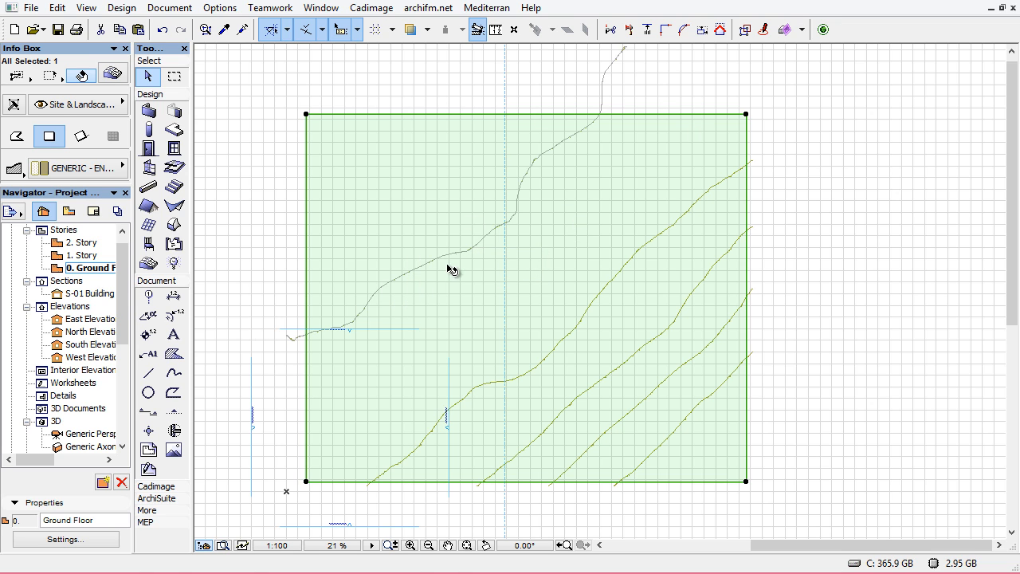
click(254, 251)
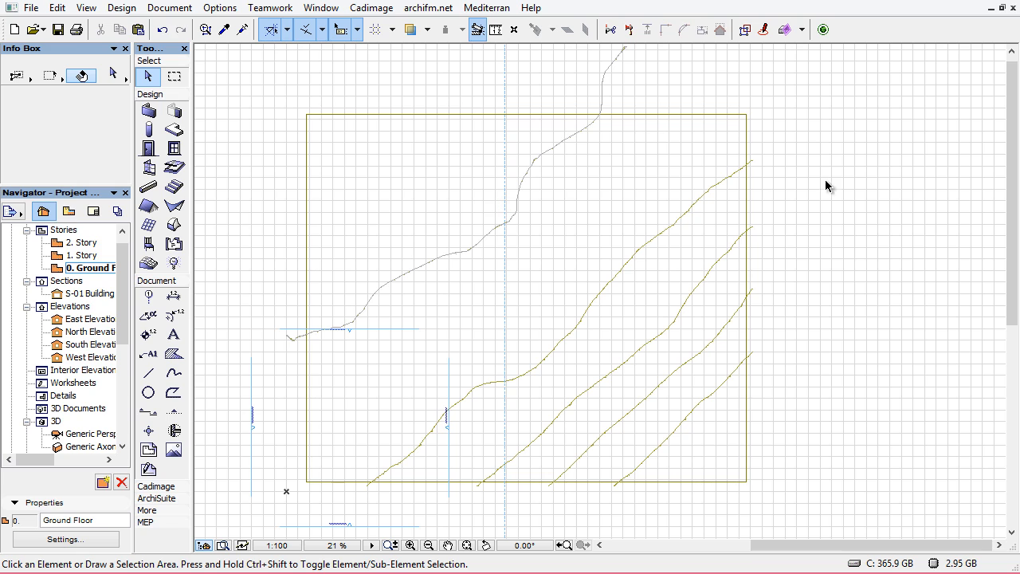